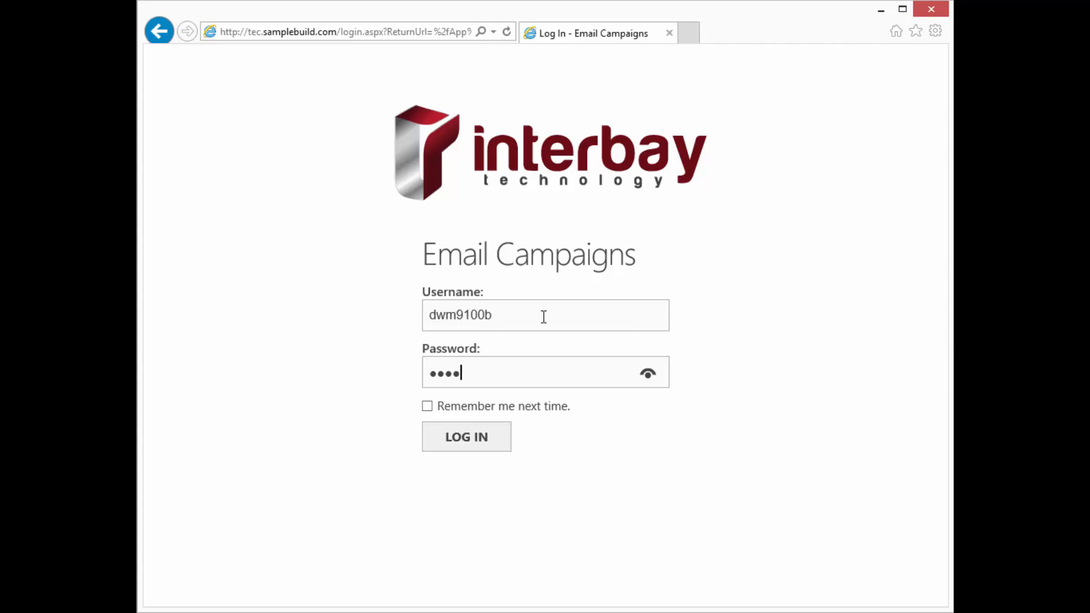
Submit the entered username and password to log in to Interbay Email Campaigns
key("Return")
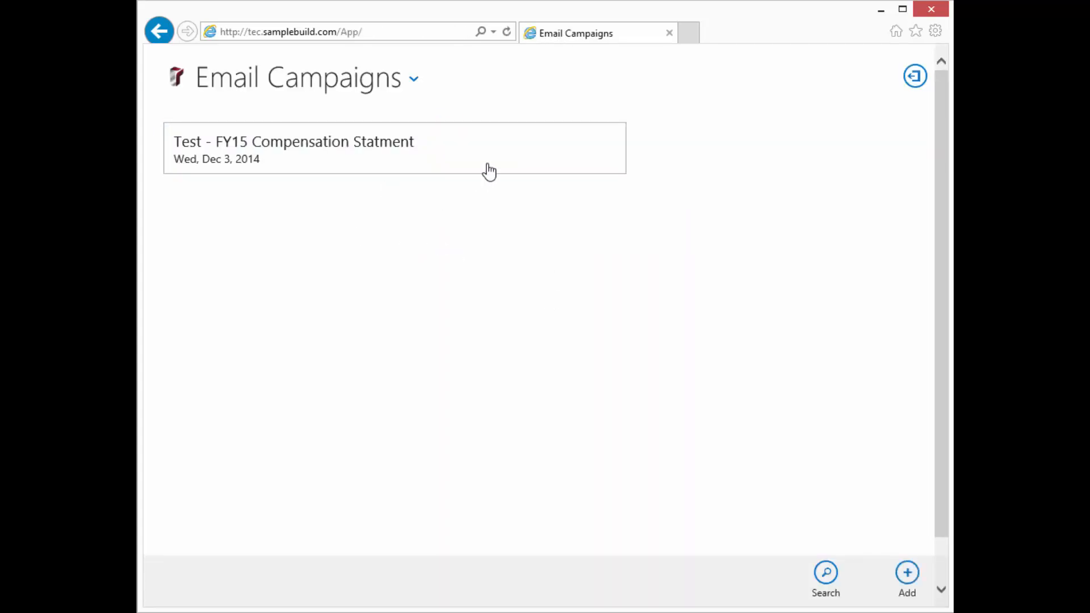
Open the 'Test - FY15 Compensation Statment' campaign and review its Data File, Data Columns and Templates pages
left_click(523, 159)
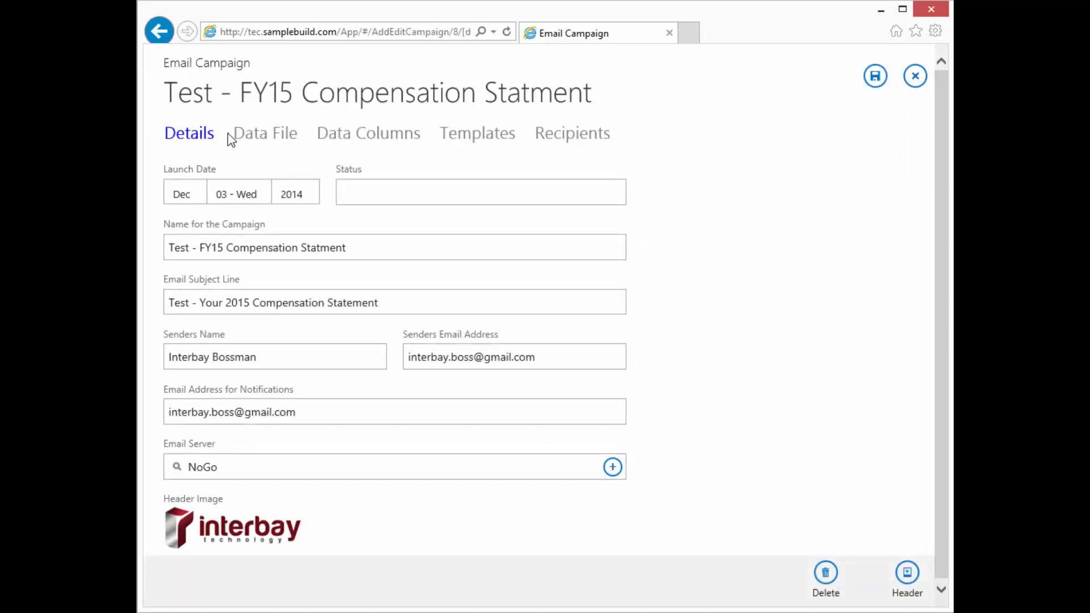
left_click(280, 139)
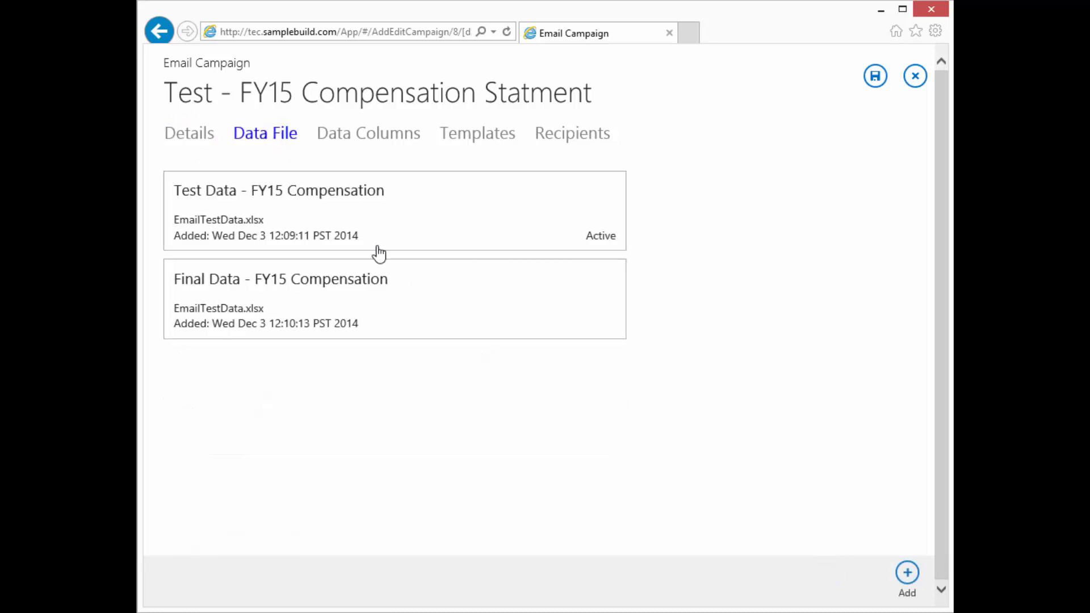
left_click(398, 134)
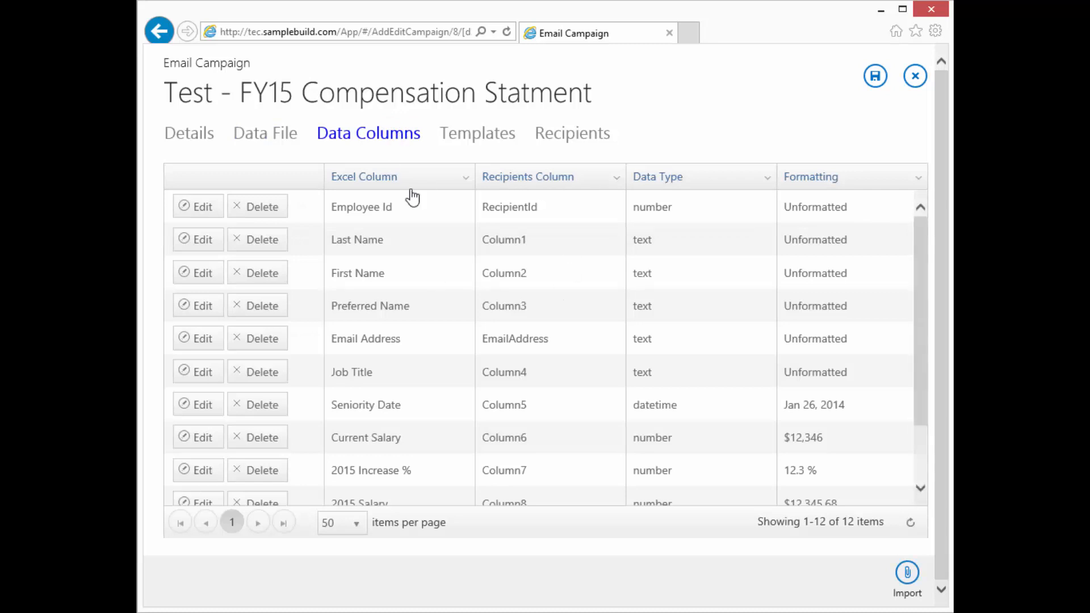
left_click(499, 137)
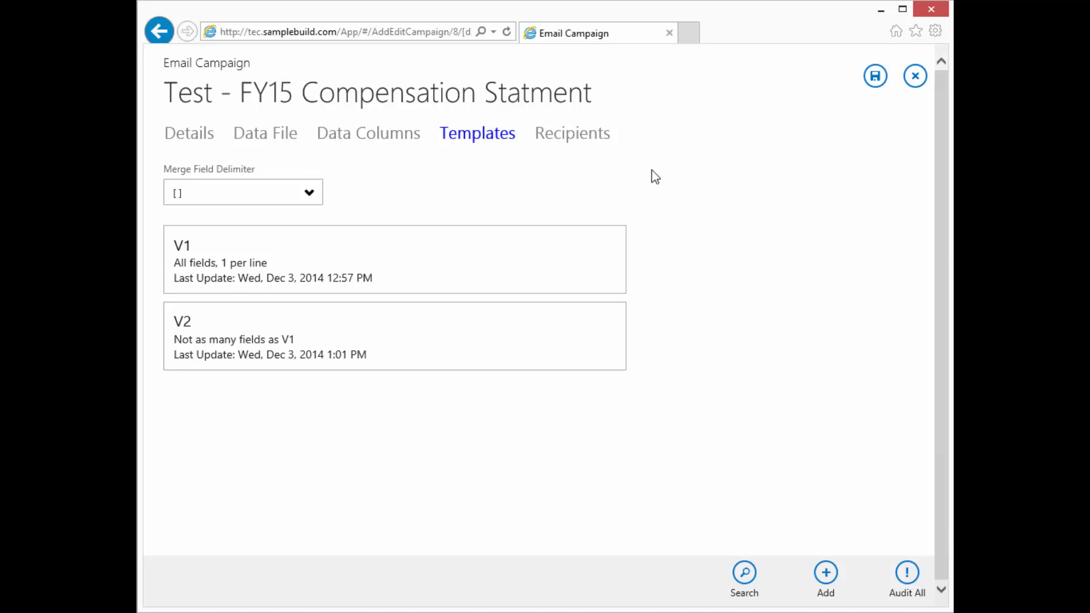
Show the campaign's Recipients page and refresh the grid, which stays empty
left_click(575, 136)
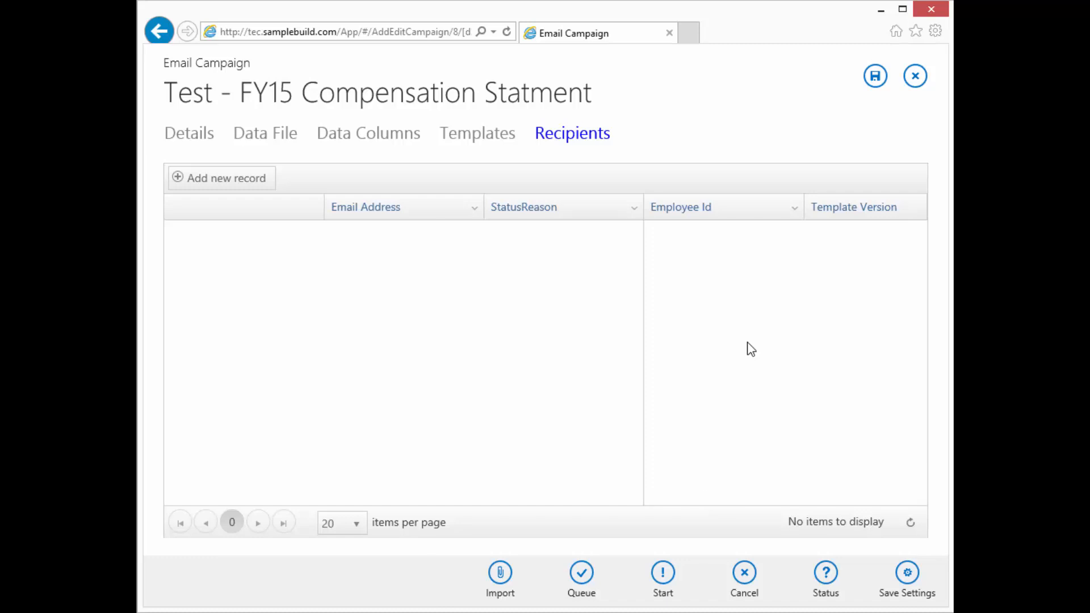
left_click(911, 521)
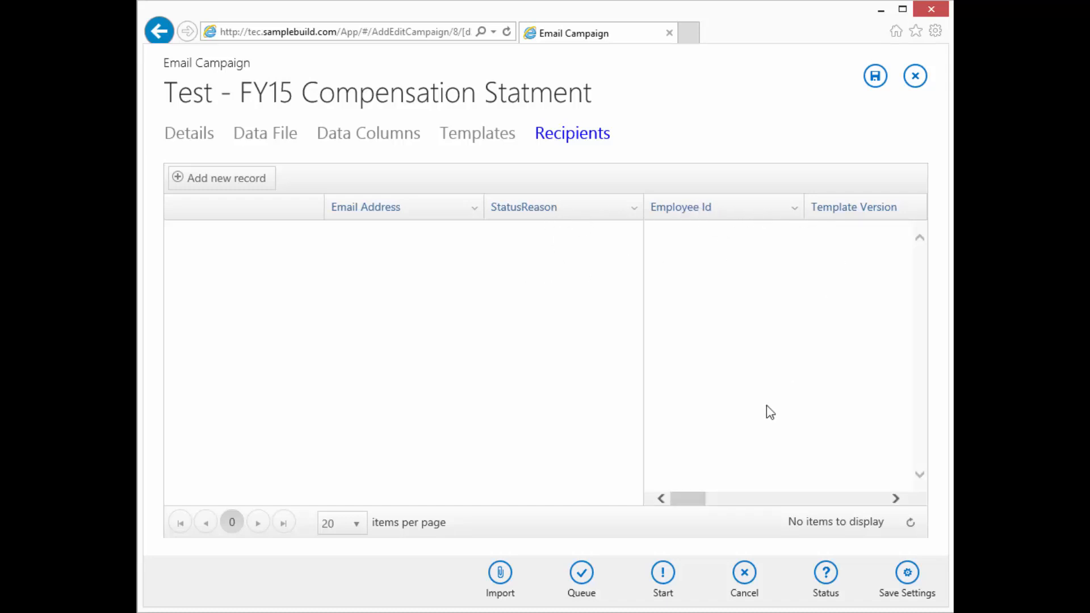
left_click_drag(692, 499, 718, 499)
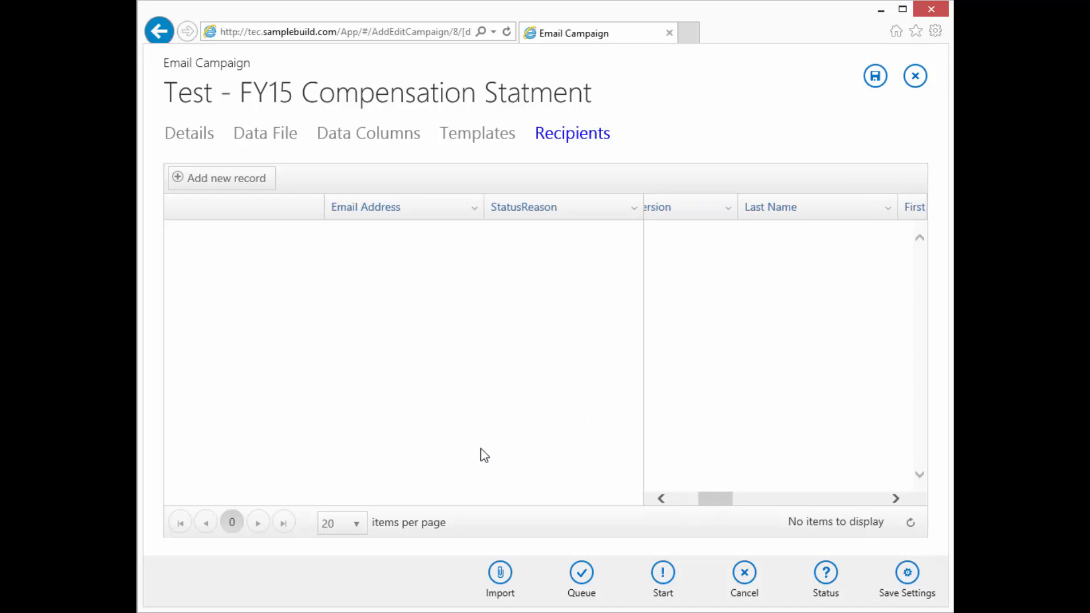
left_click_drag(710, 500, 648, 508)
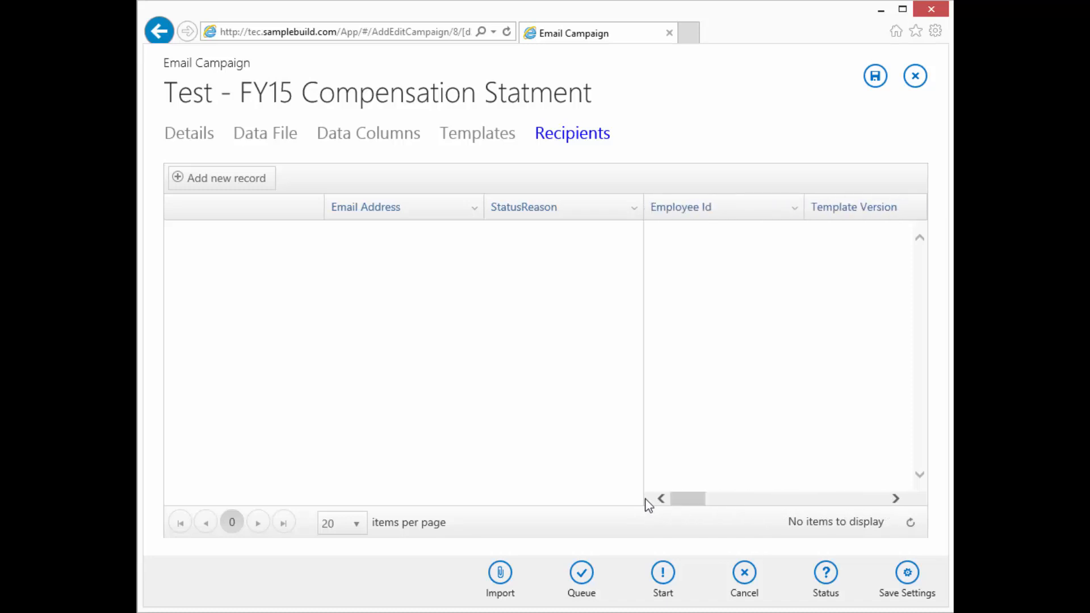
left_click(634, 208)
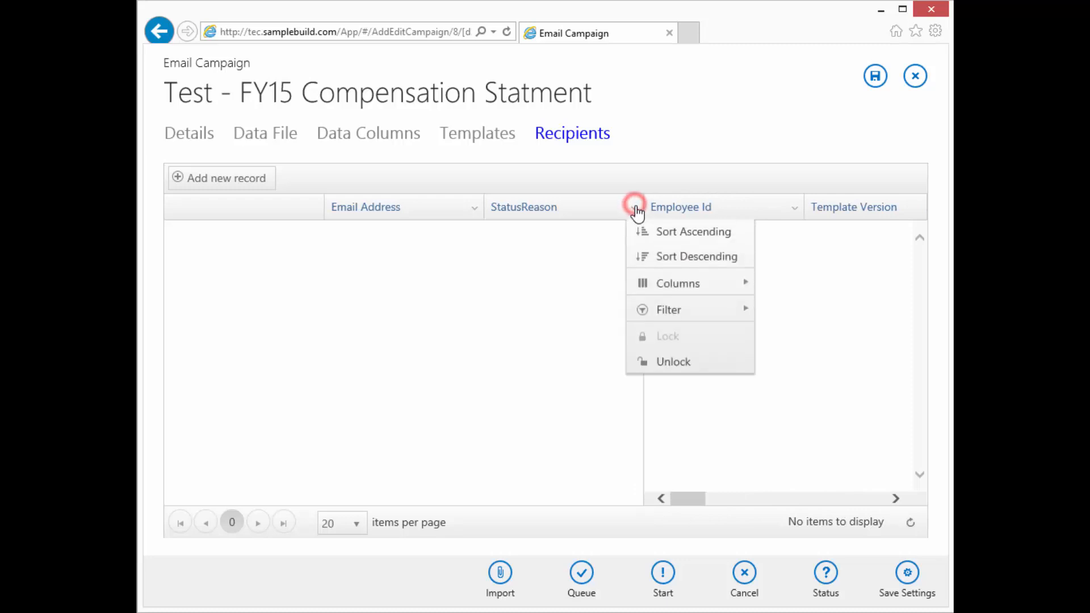
Hide and then re-show the Employee Id and Template Version columns in the recipients grid
mouse_move(676, 288)
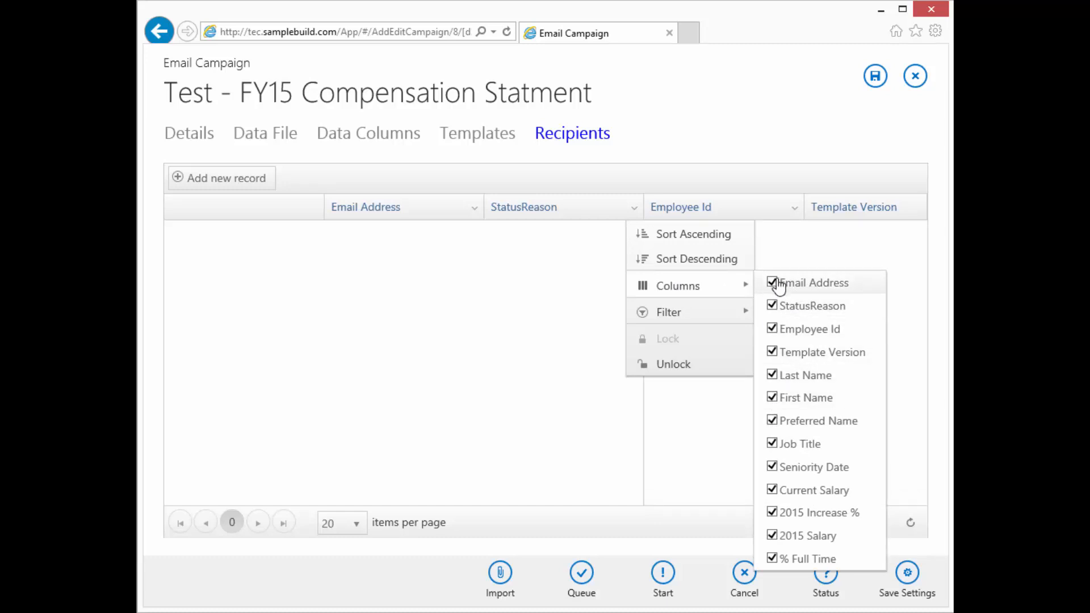
left_click(771, 328)
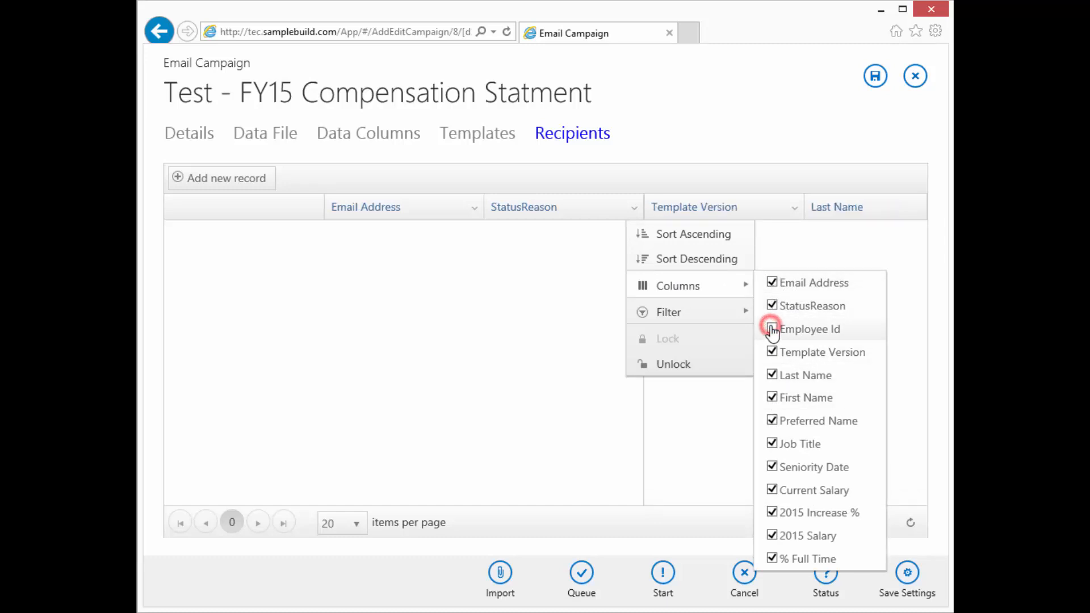
left_click(772, 352)
left_click(773, 329)
left_click(772, 351)
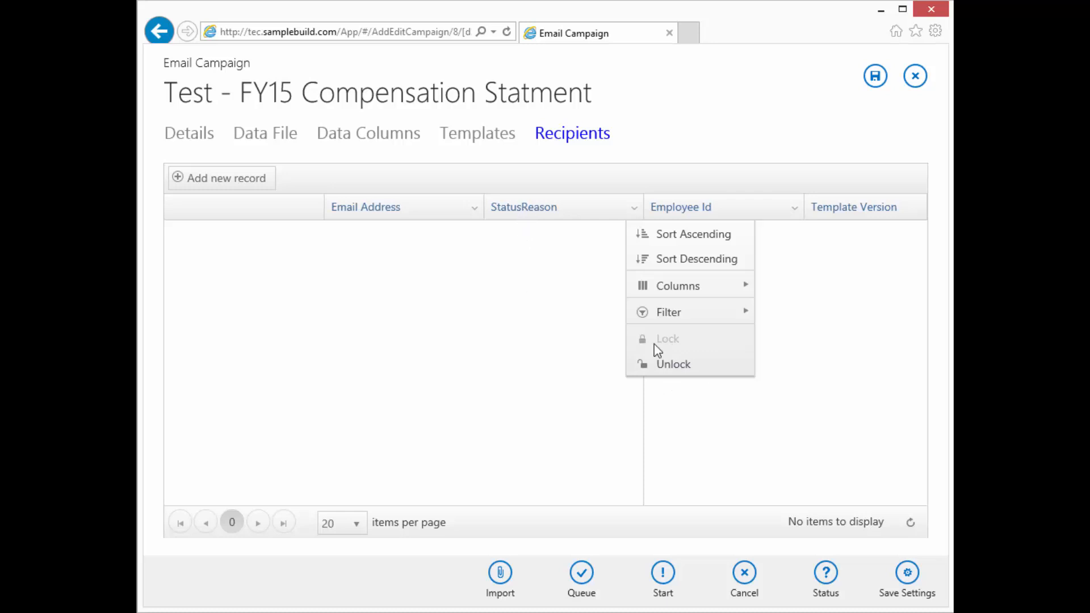
Unlock the grid's frozen columns, then lock the StatusReason column in place
left_click(678, 365)
left_click_drag(586, 504, 542, 506)
left_click(635, 209)
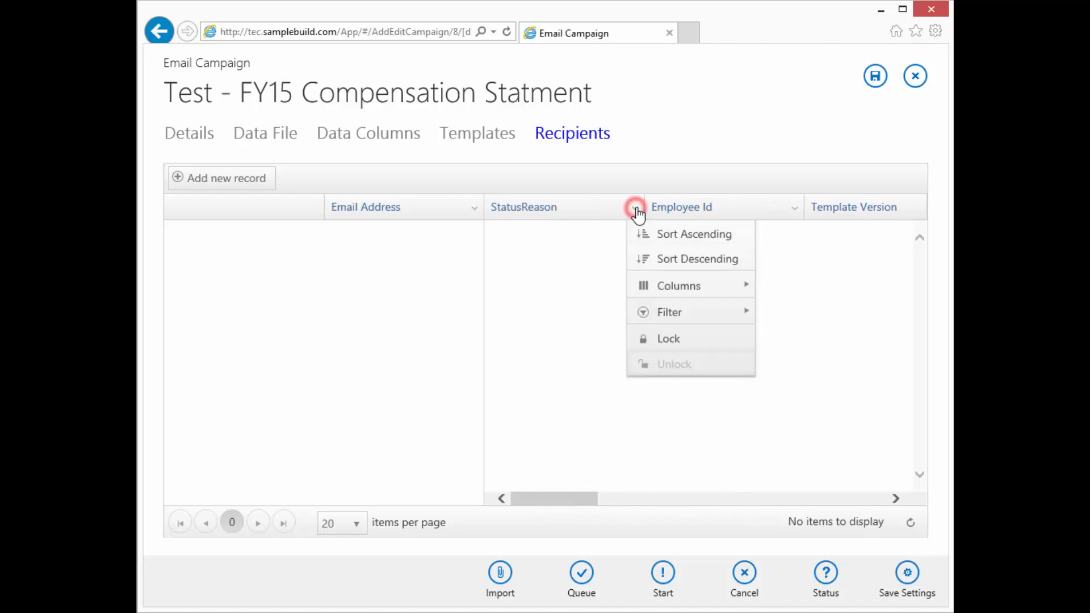
left_click(674, 341)
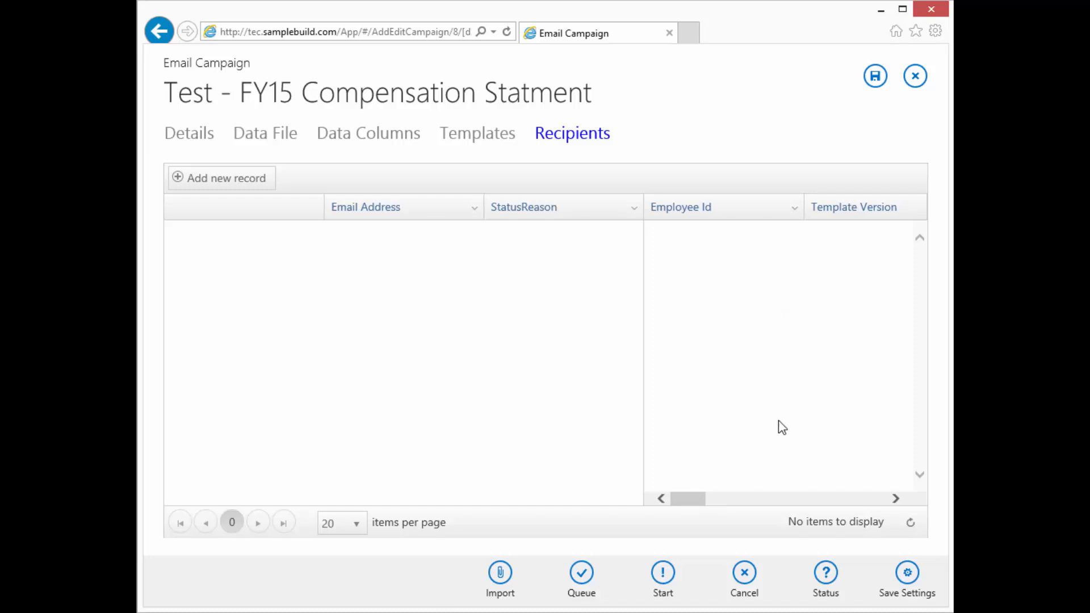
left_click(794, 210)
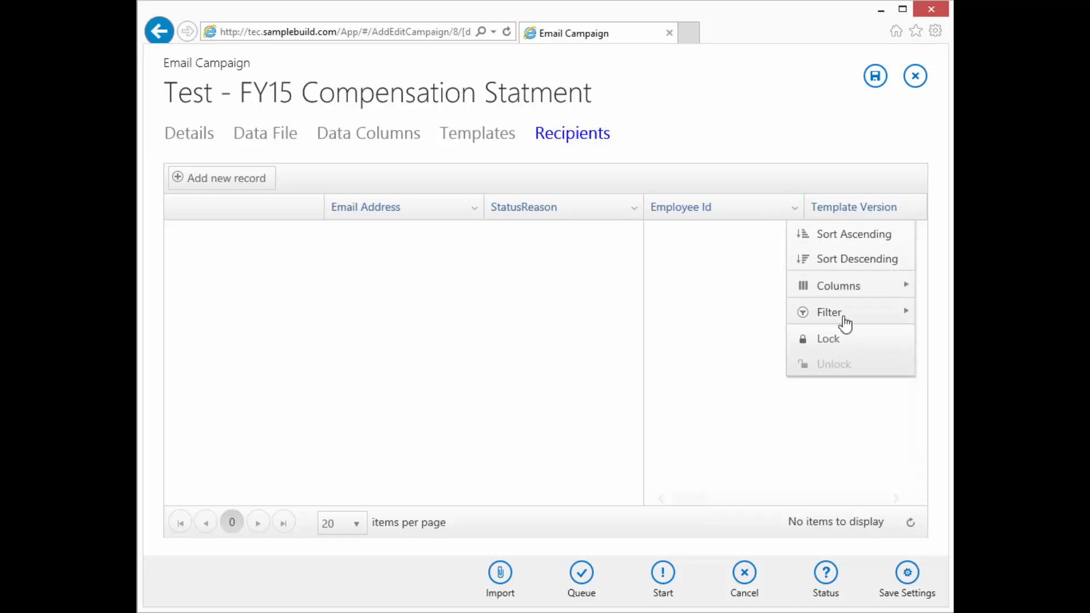
mouse_move(842, 284)
left_click(774, 175)
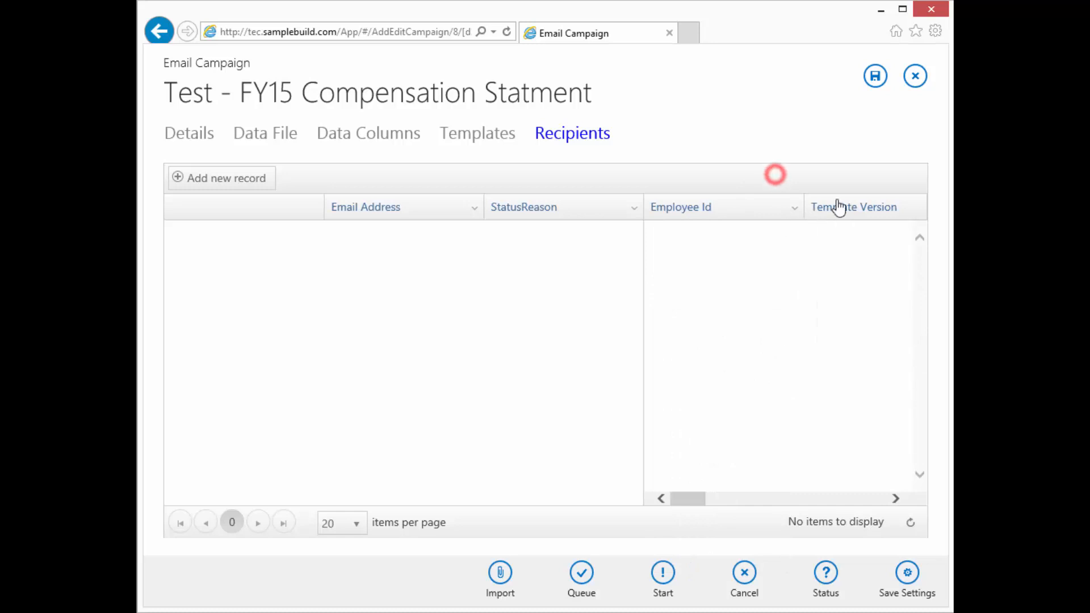
left_click_drag(889, 204, 864, 214)
left_click(688, 495)
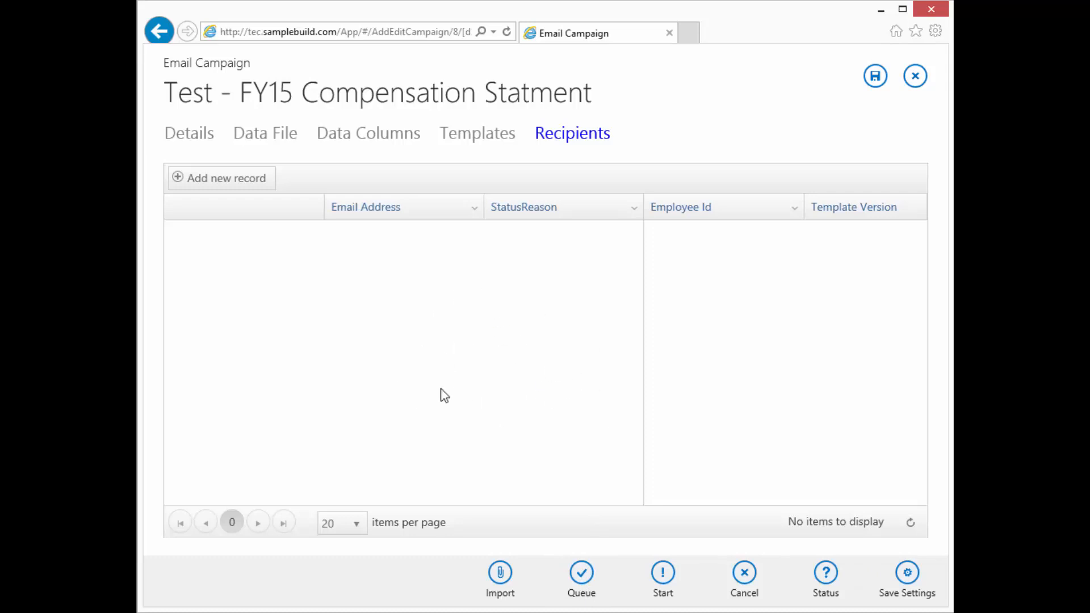
left_click(581, 573)
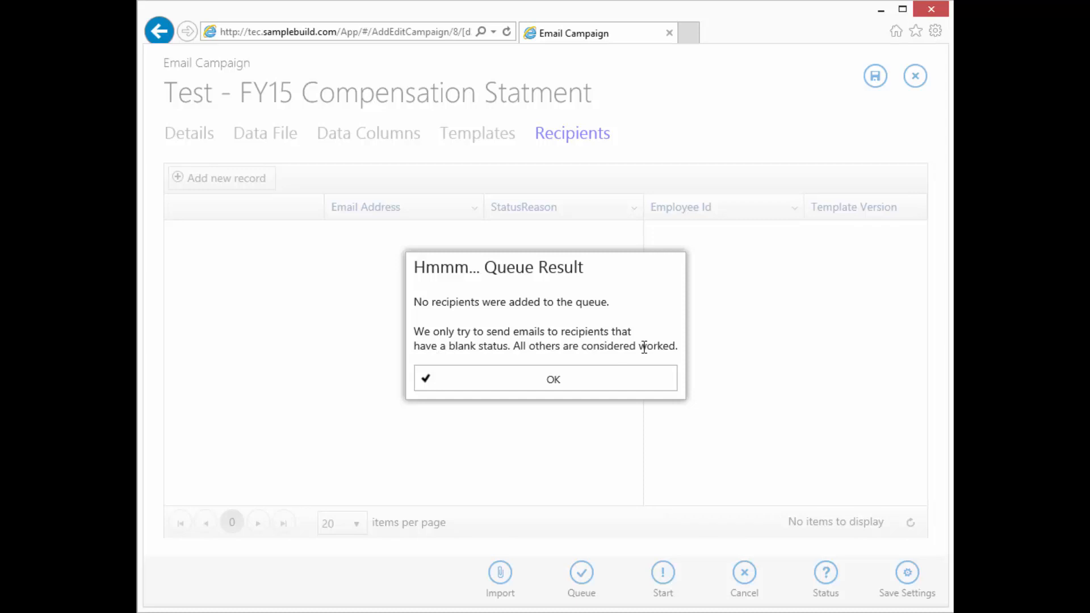
left_click(585, 383)
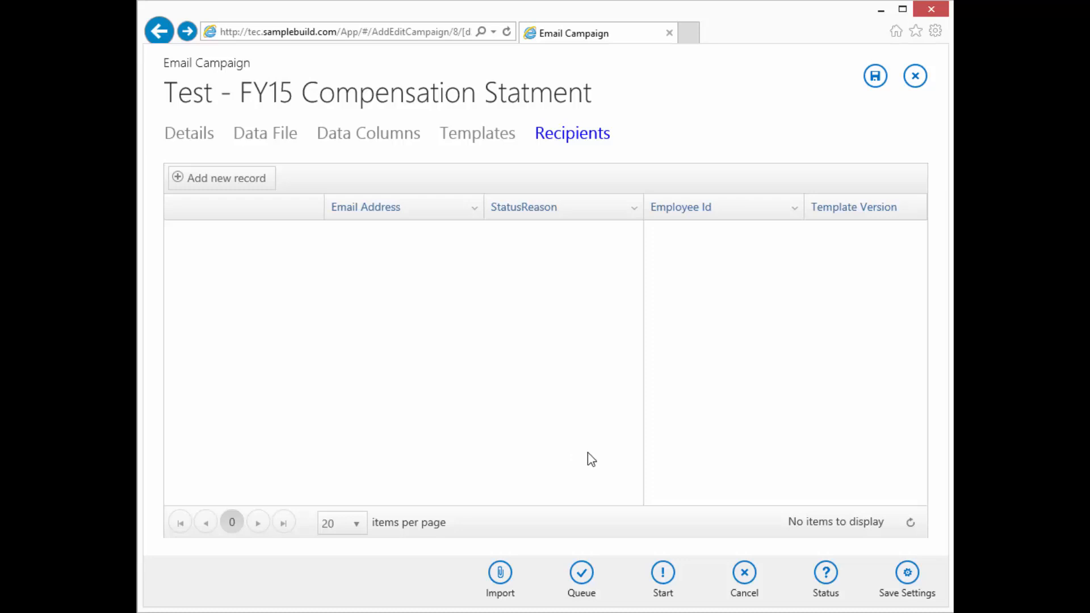
left_click(826, 573)
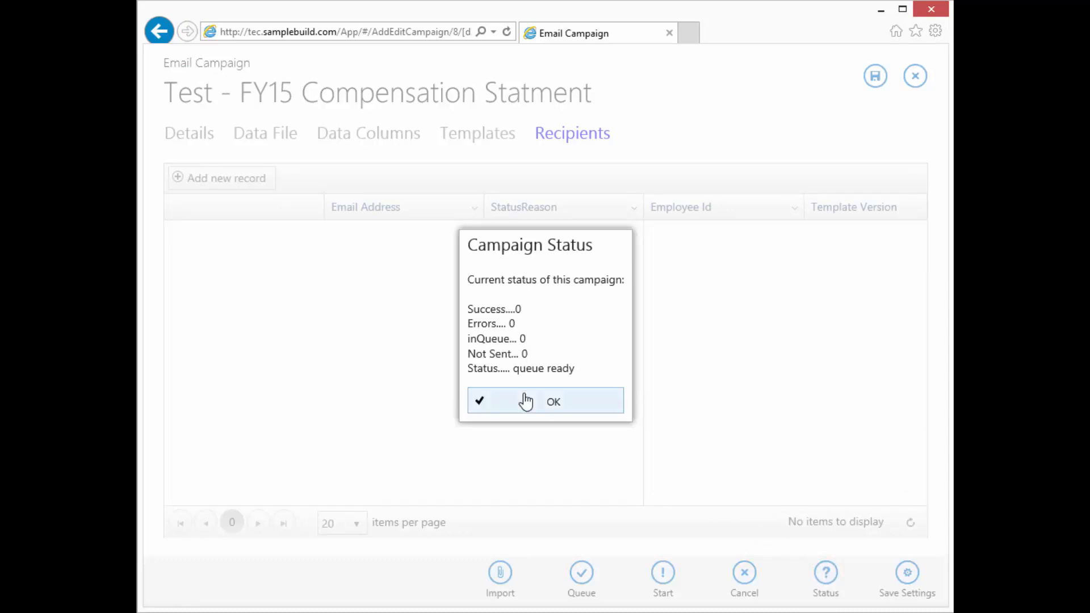
left_click(559, 405)
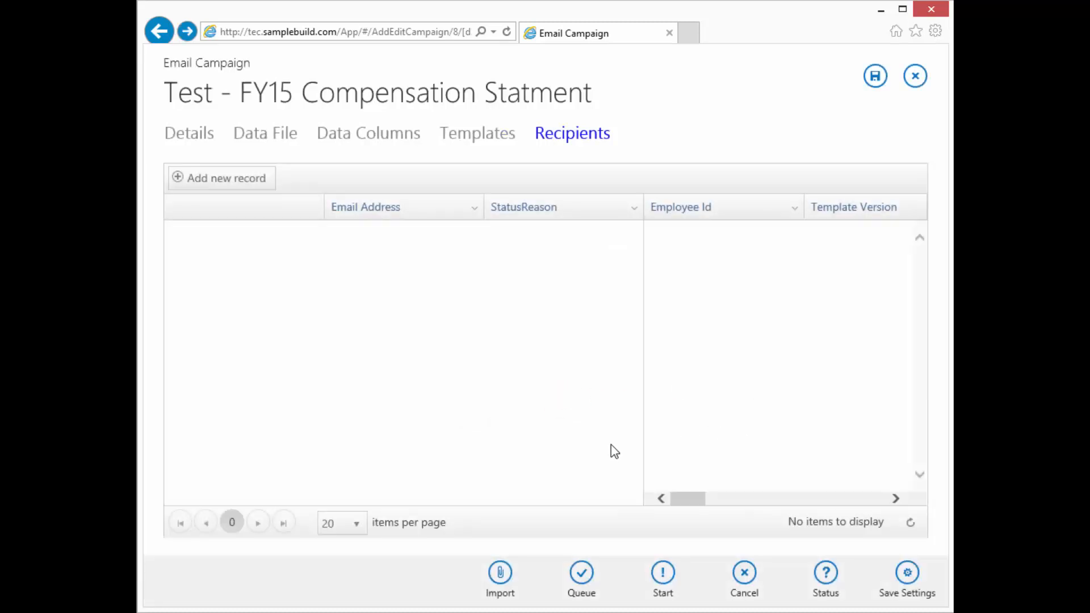
left_click(667, 576)
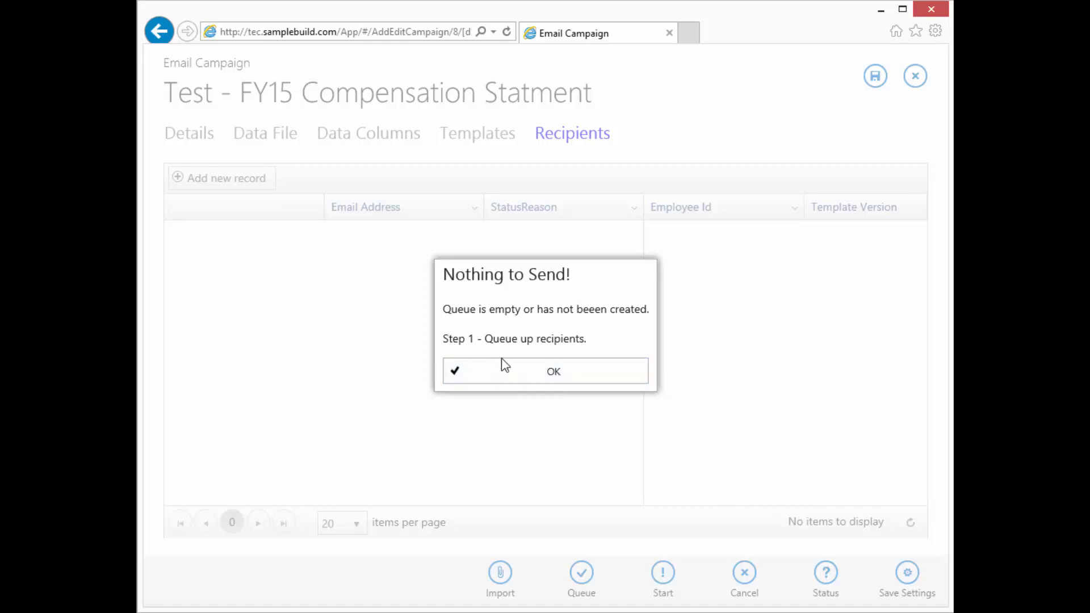
Dismiss the Nothing to Send! warning and view the campaign's Data File page
left_click(562, 374)
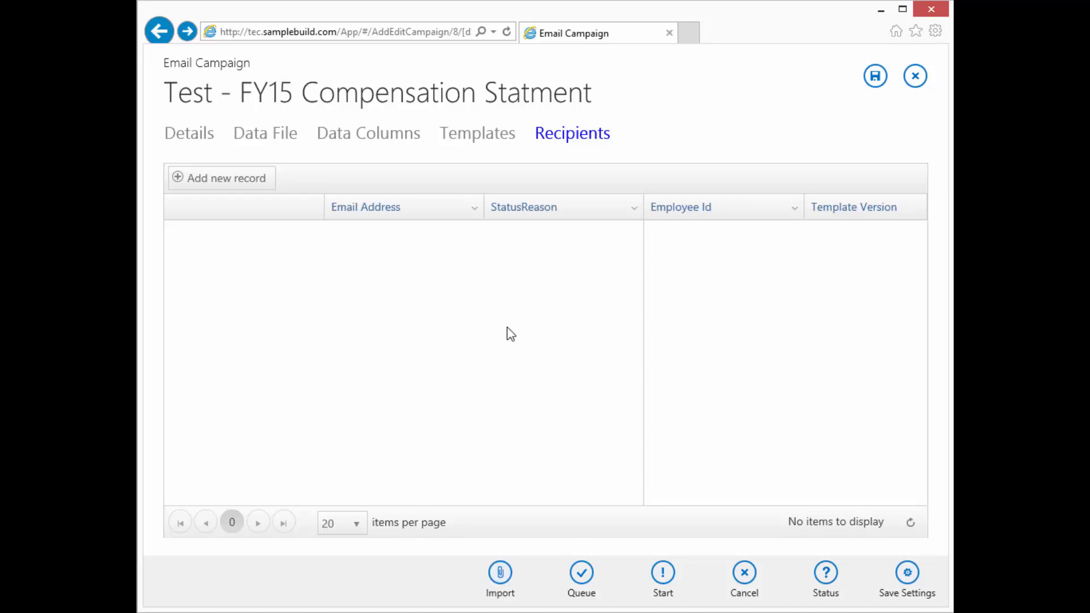
left_click(271, 135)
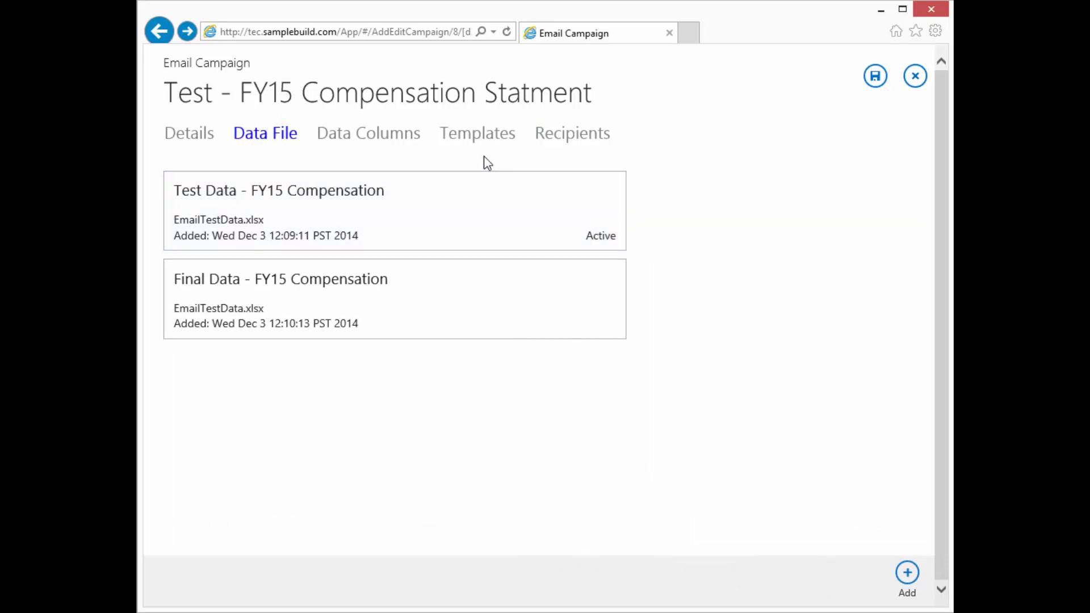
Show the empty Recipients grid and start a fresh import of recipient data
left_click(547, 133)
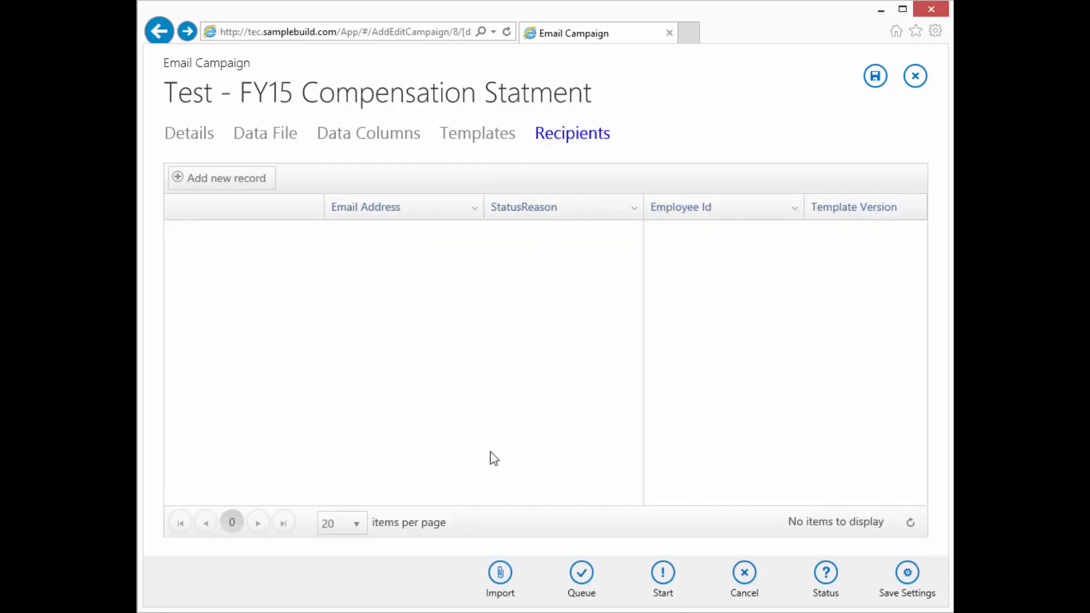
left_click(500, 573)
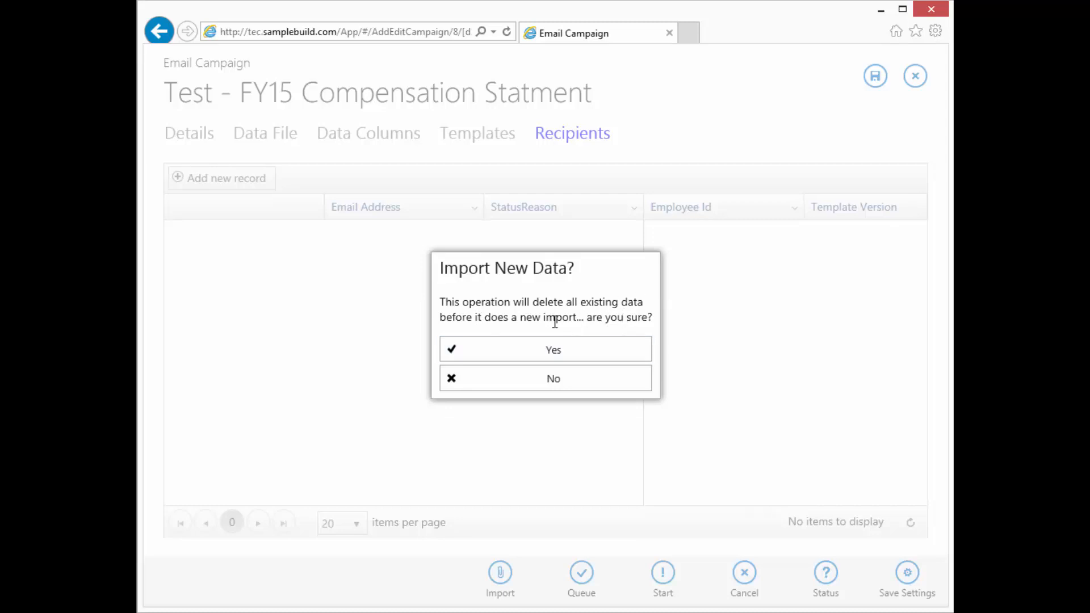
Confirm replacing the existing recipient data and acknowledge the import success message
left_click(556, 353)
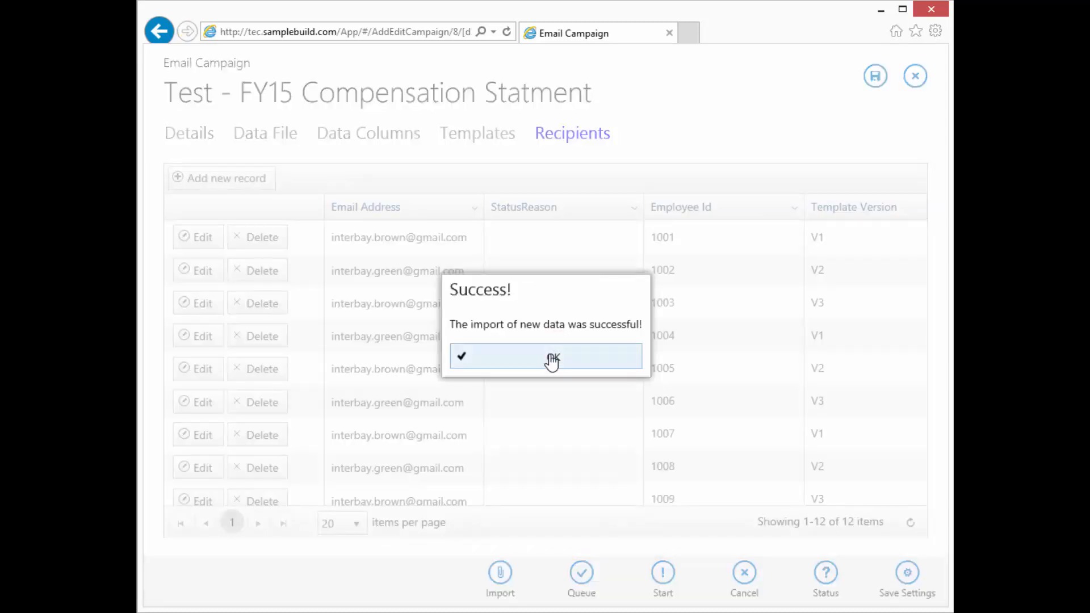
left_click(551, 356)
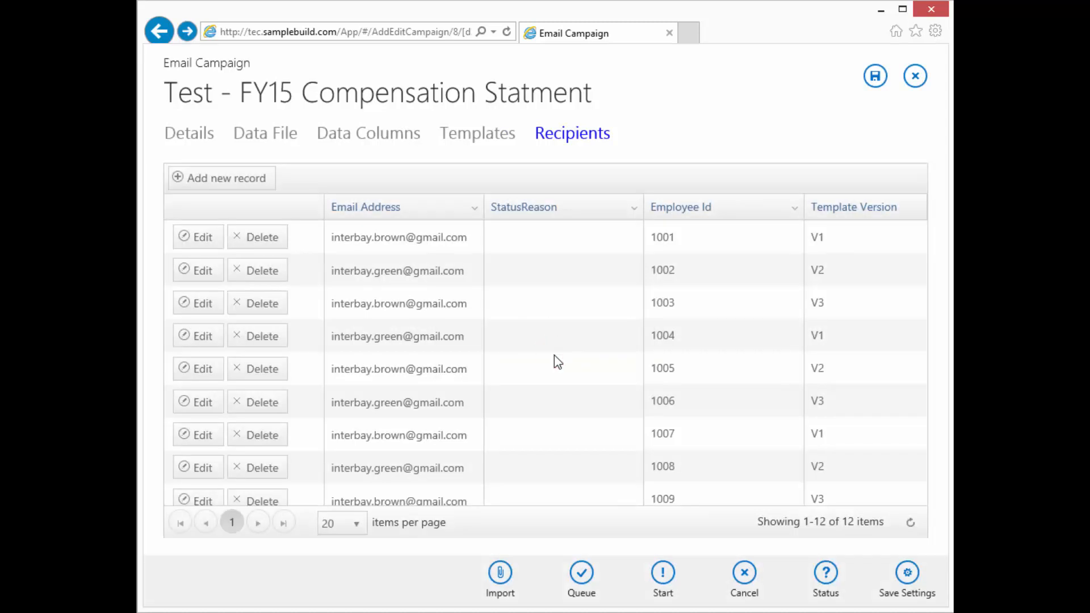
Scroll through the 12 imported recipients and slide the grid sideways to reveal Last Name
scroll(557, 350, "down", 3)
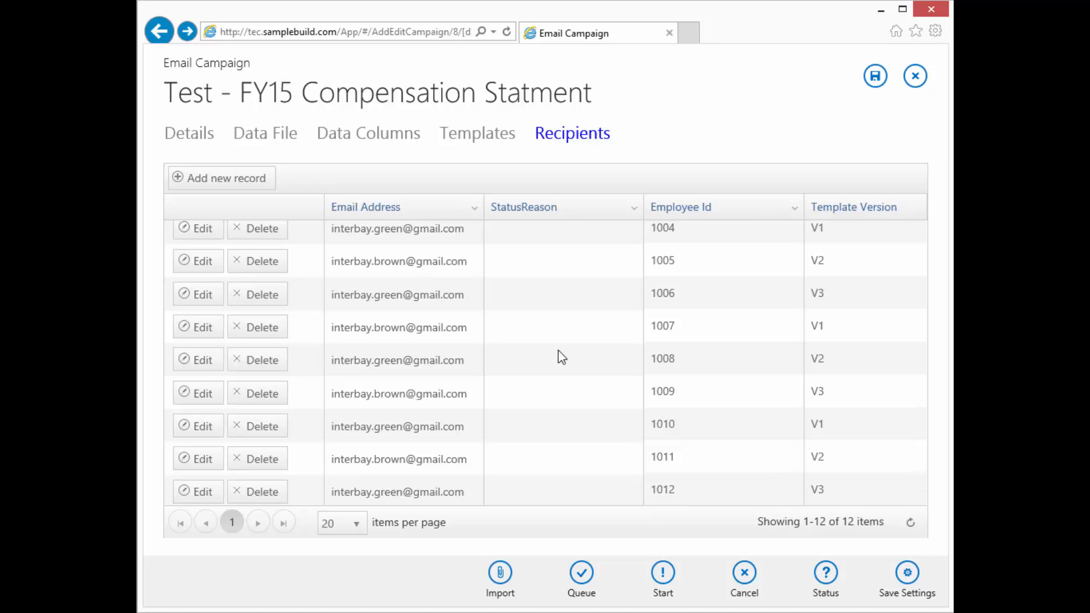
scroll(557, 349, "up", 3)
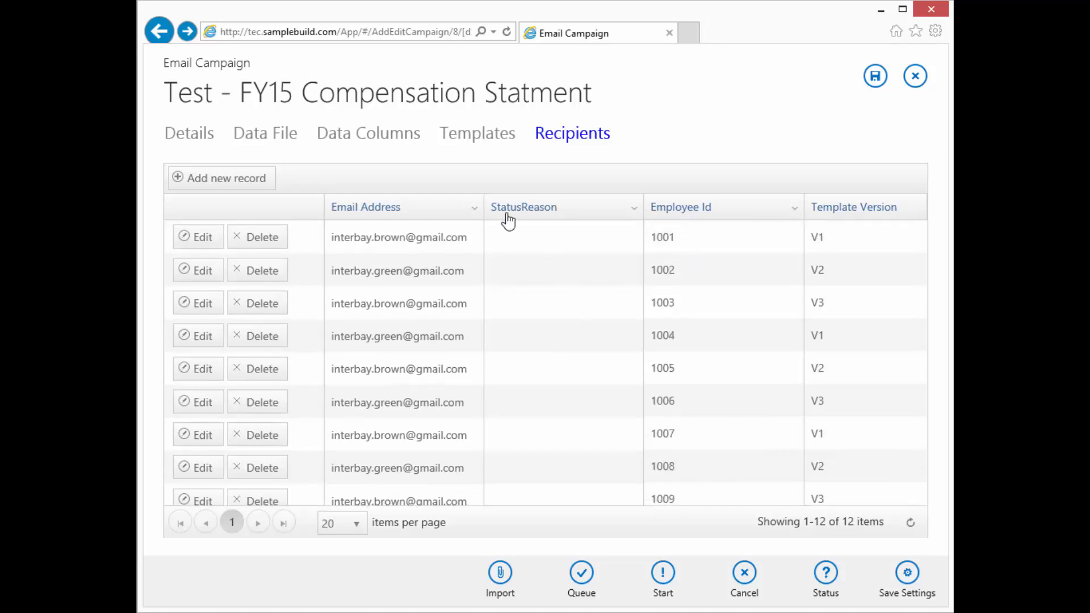
scroll(569, 302, "down", 3)
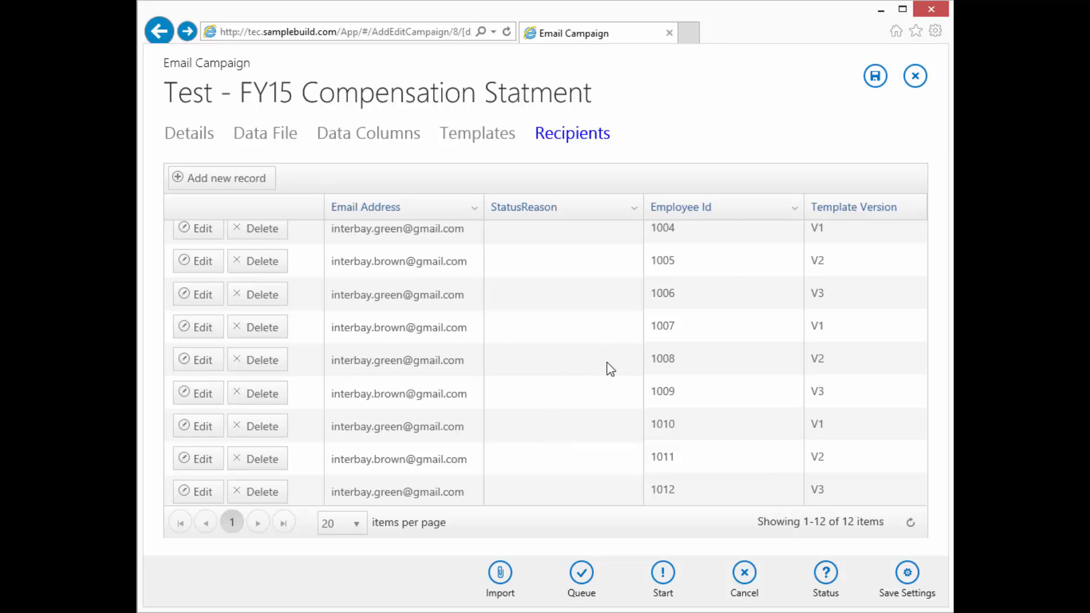
scroll(730, 392, "up", 3)
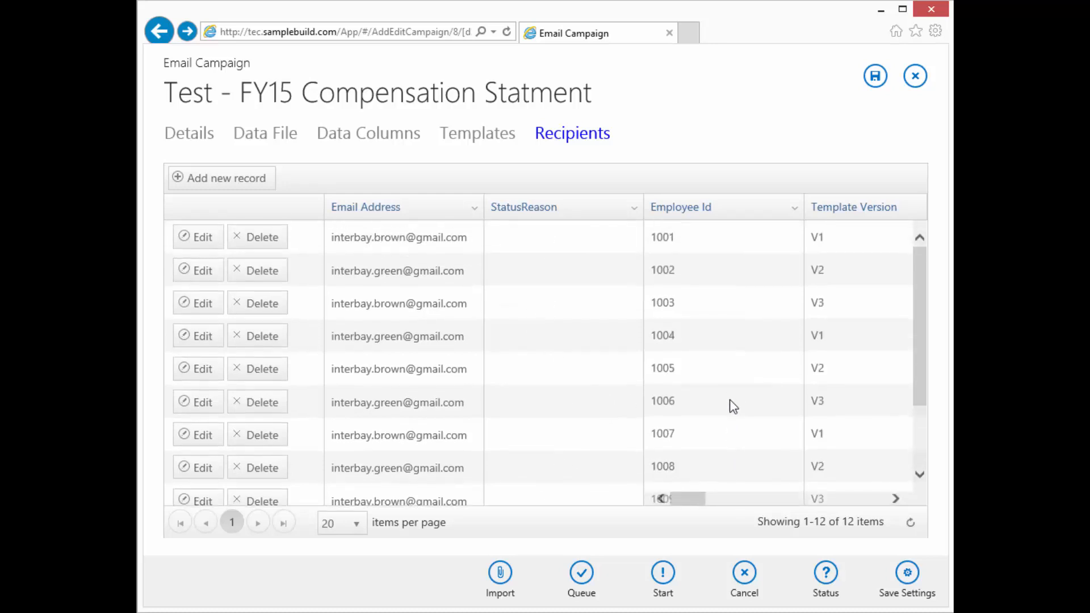
left_click_drag(691, 500, 720, 510)
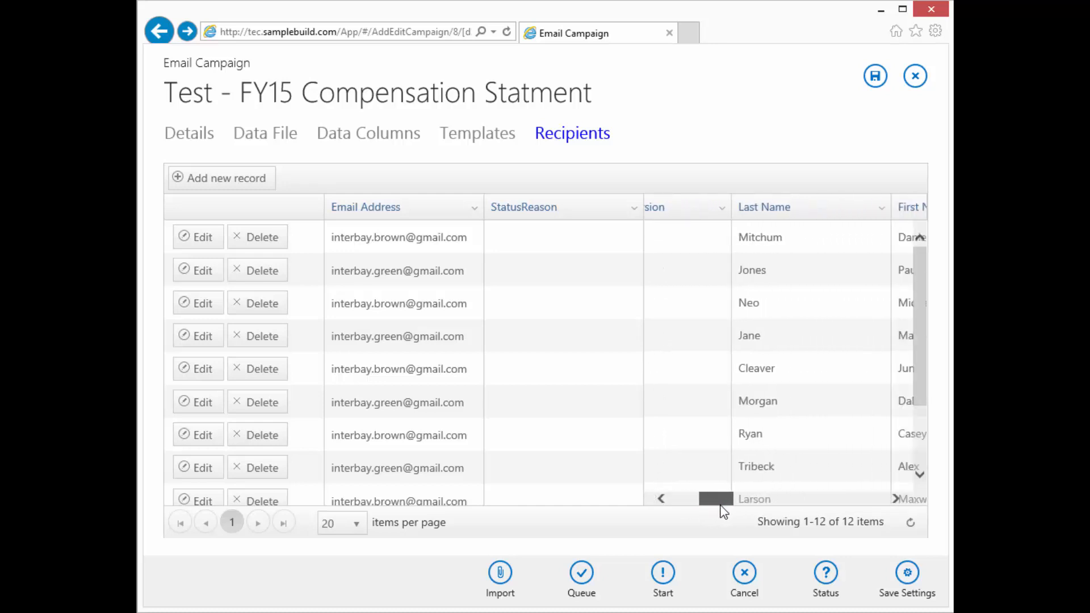
Uncheck StatusReason in its header's Columns list so Template Version sits beside Email Address
left_click(634, 208)
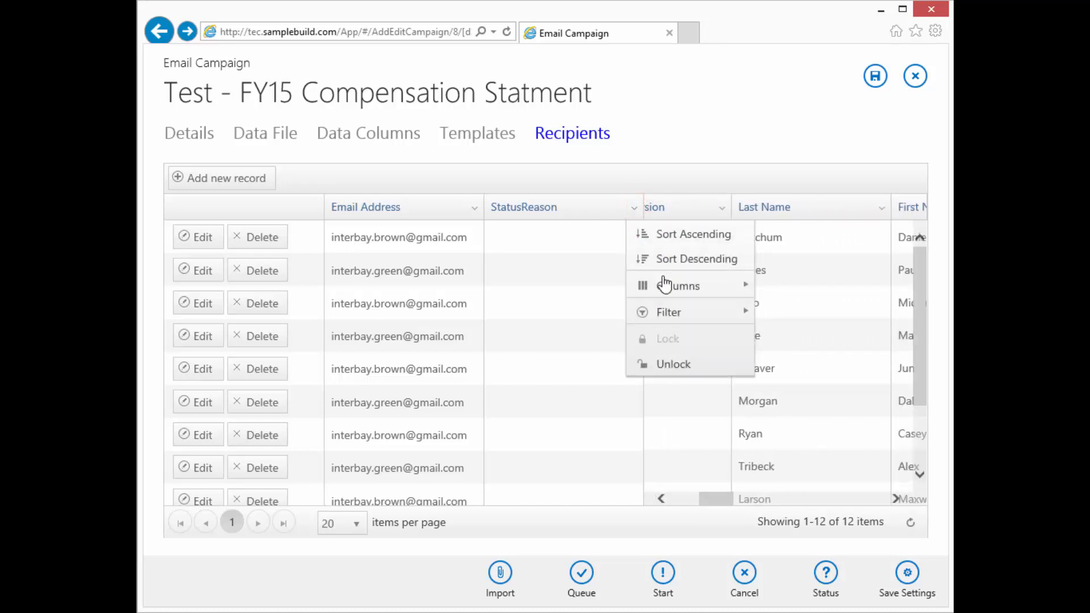
mouse_move(689, 284)
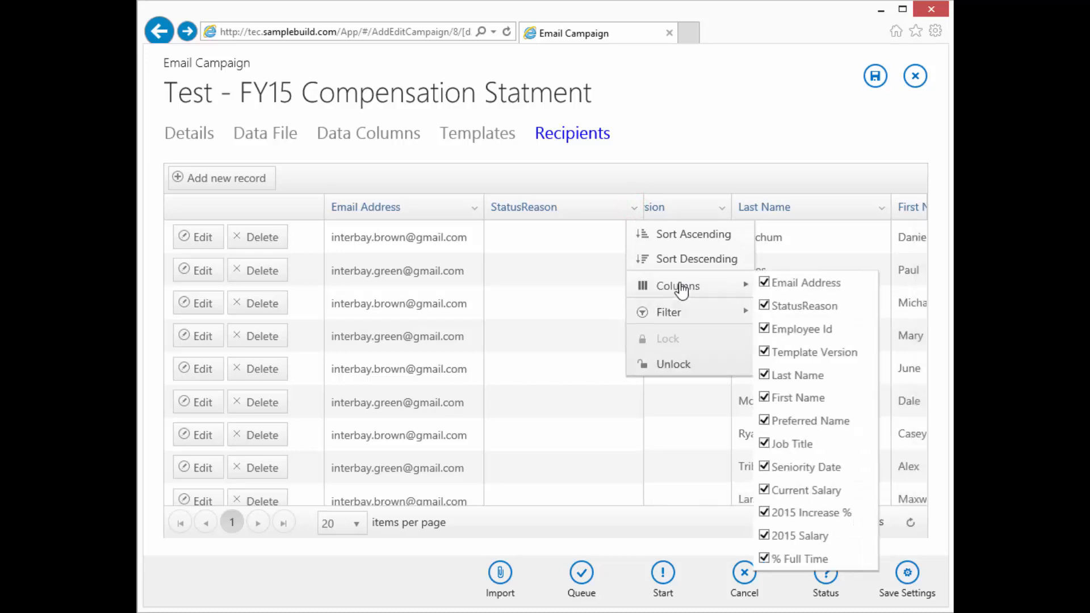
left_click(772, 307)
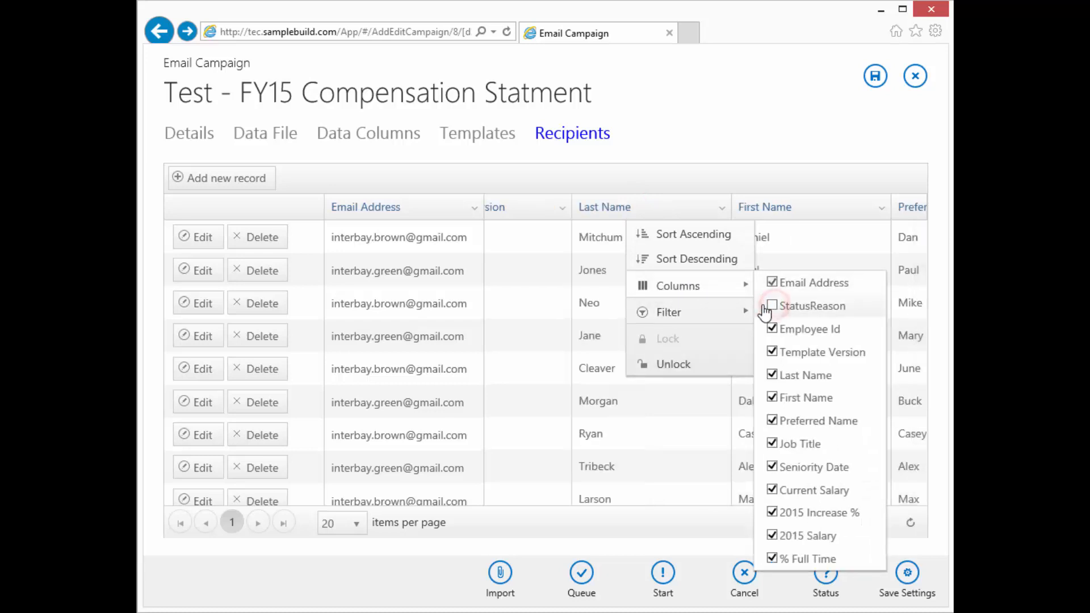
left_click_drag(594, 501, 586, 500)
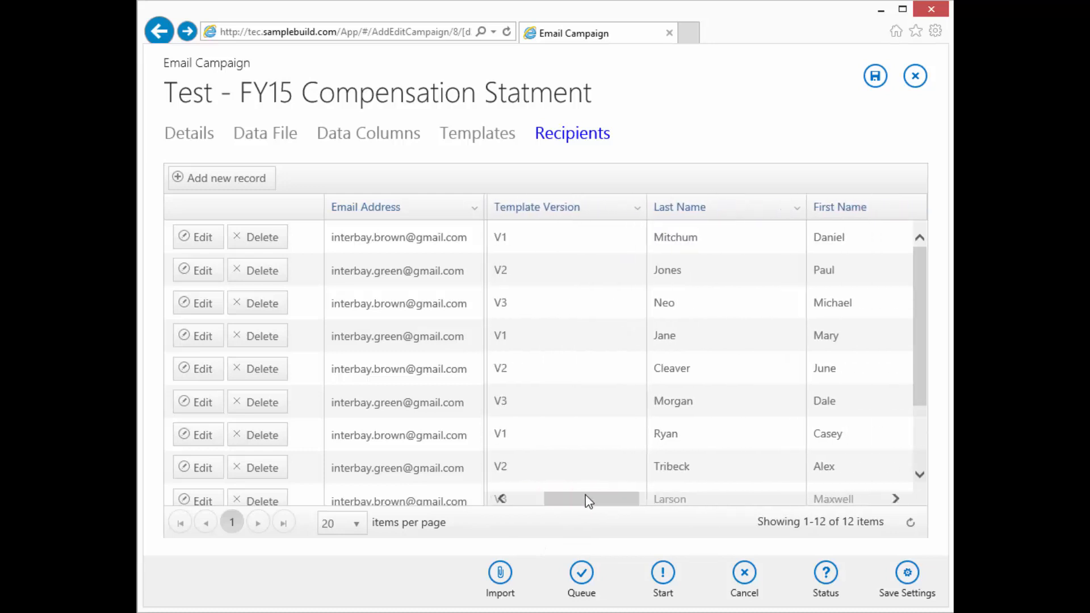
scroll(552, 421, "down", 3)
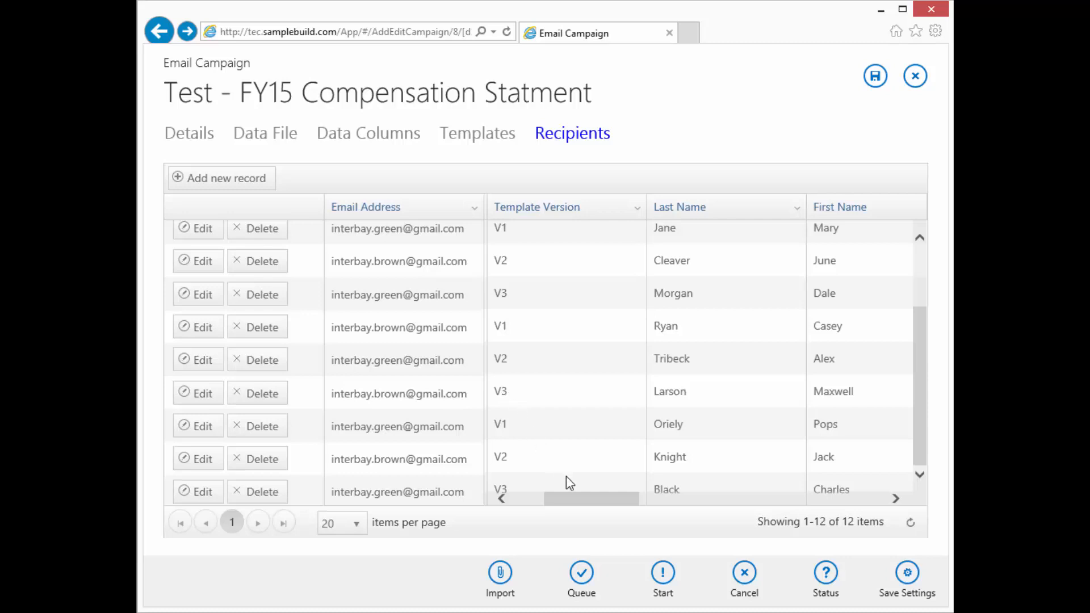
left_click_drag(575, 499, 734, 515)
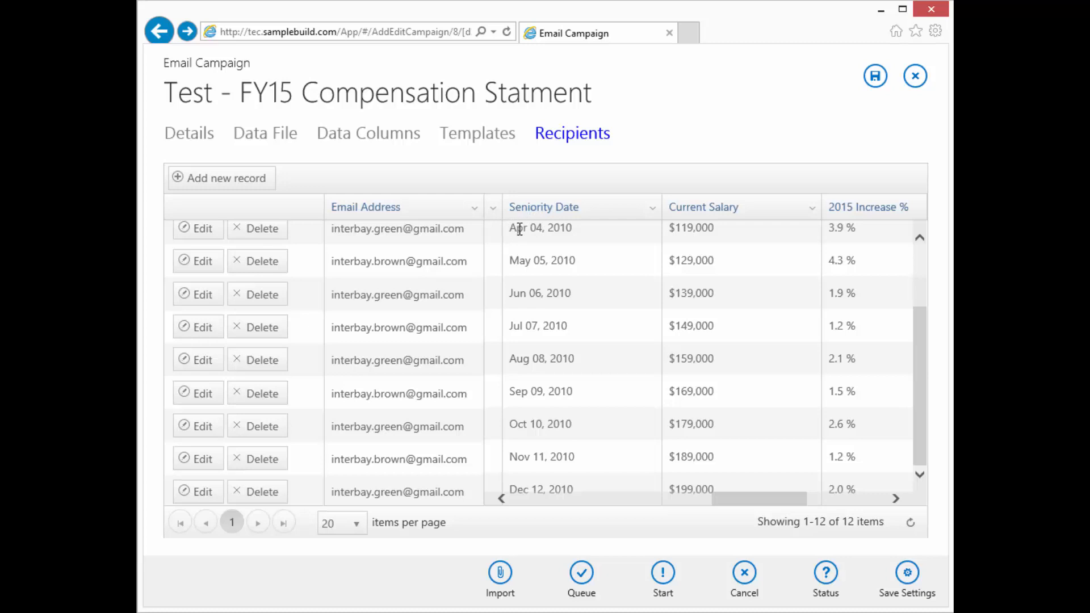
left_click_drag(741, 499, 769, 506)
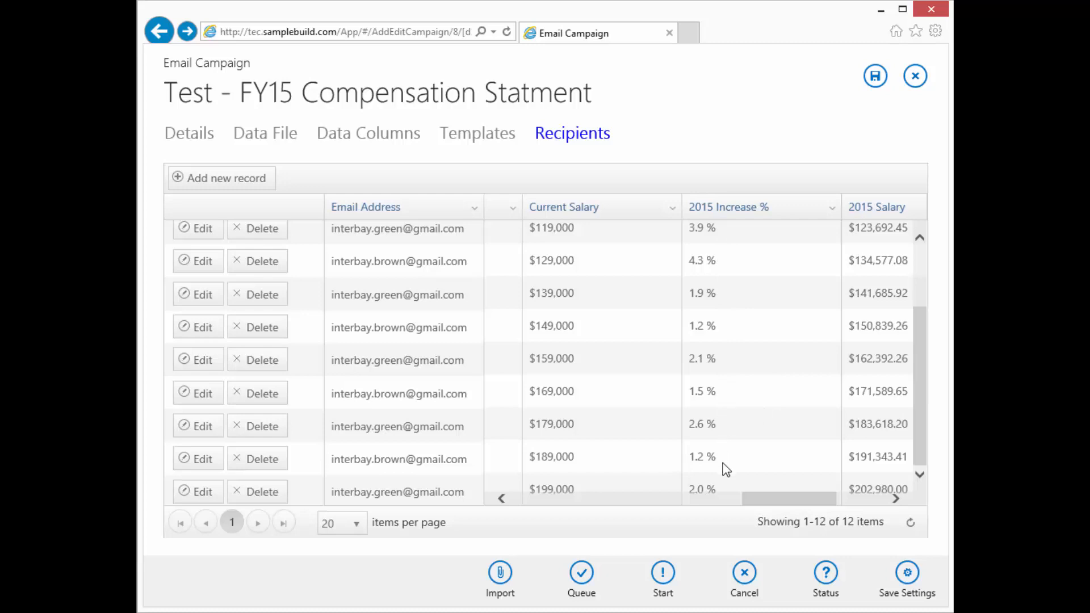
left_click_drag(764, 502, 839, 516)
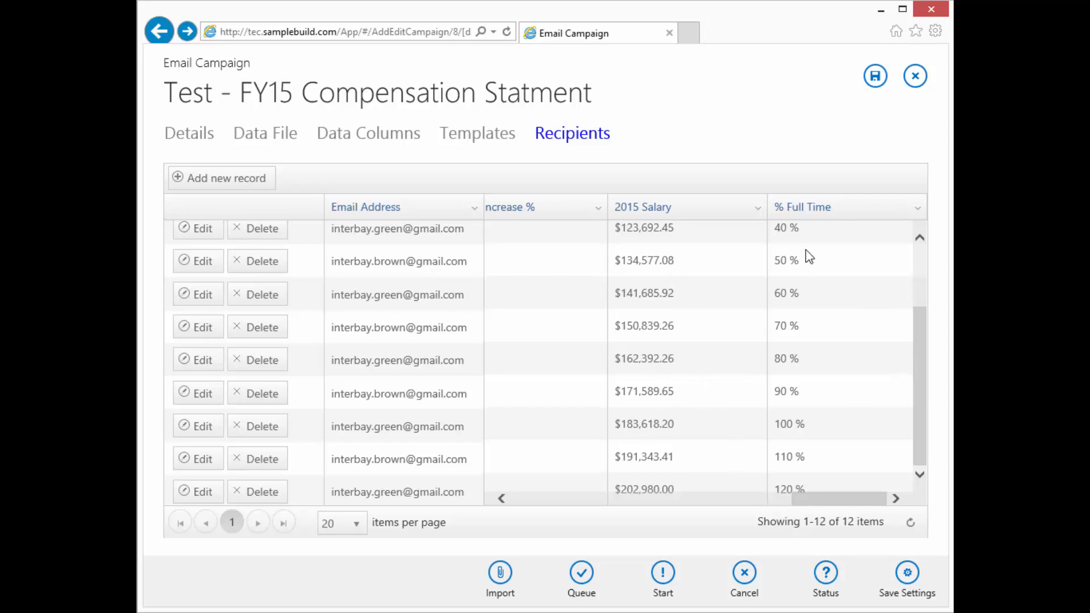
left_click_drag(833, 498, 527, 519)
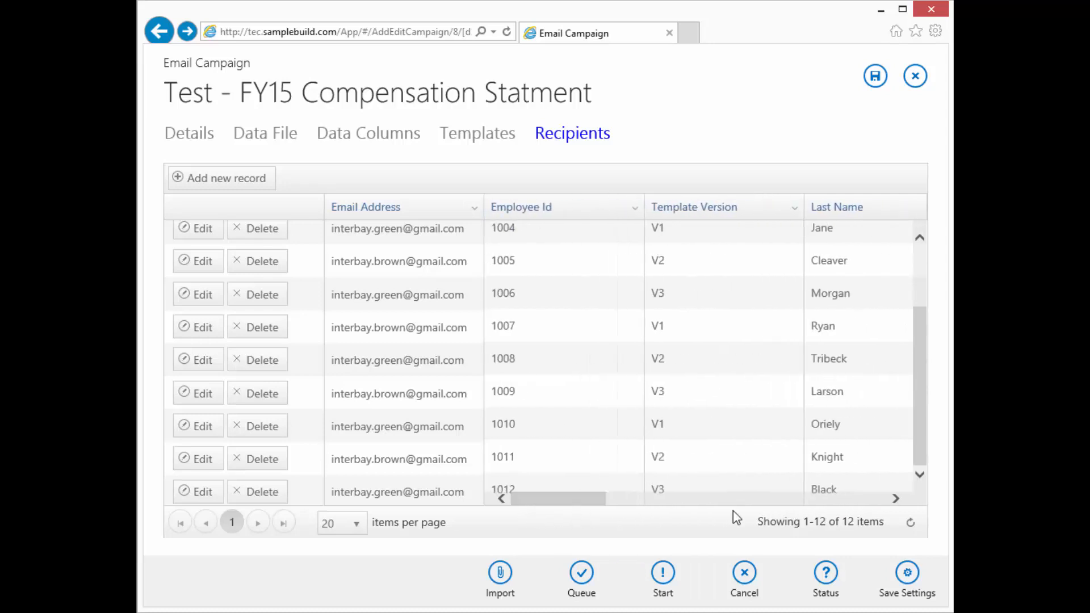
left_click(910, 523)
scroll(738, 370, "up", 1)
scroll(726, 373, "down", 3)
scroll(715, 375, "up", 3)
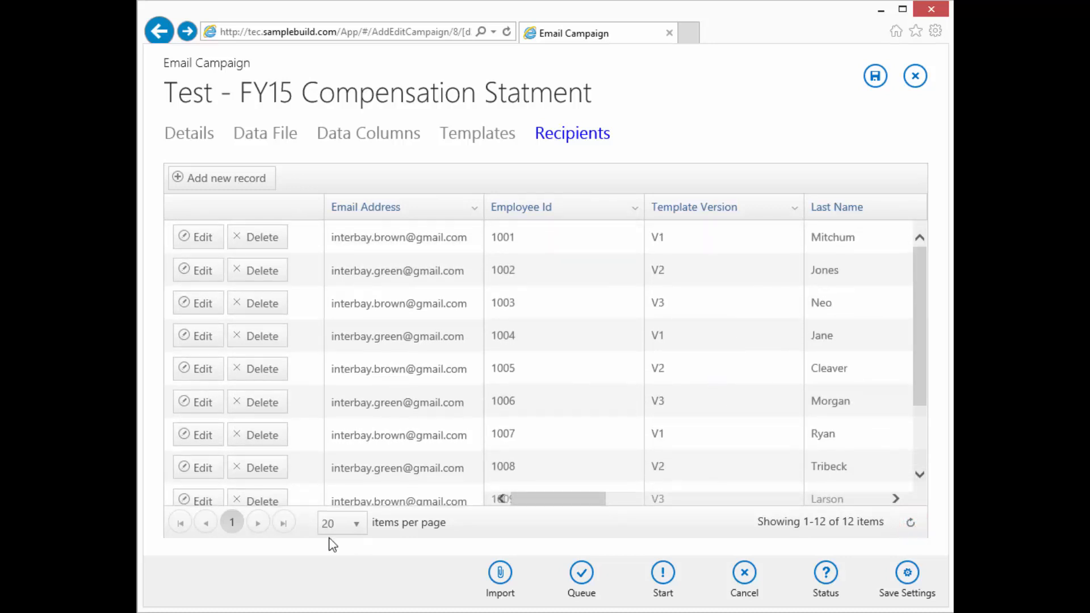
left_click(356, 524)
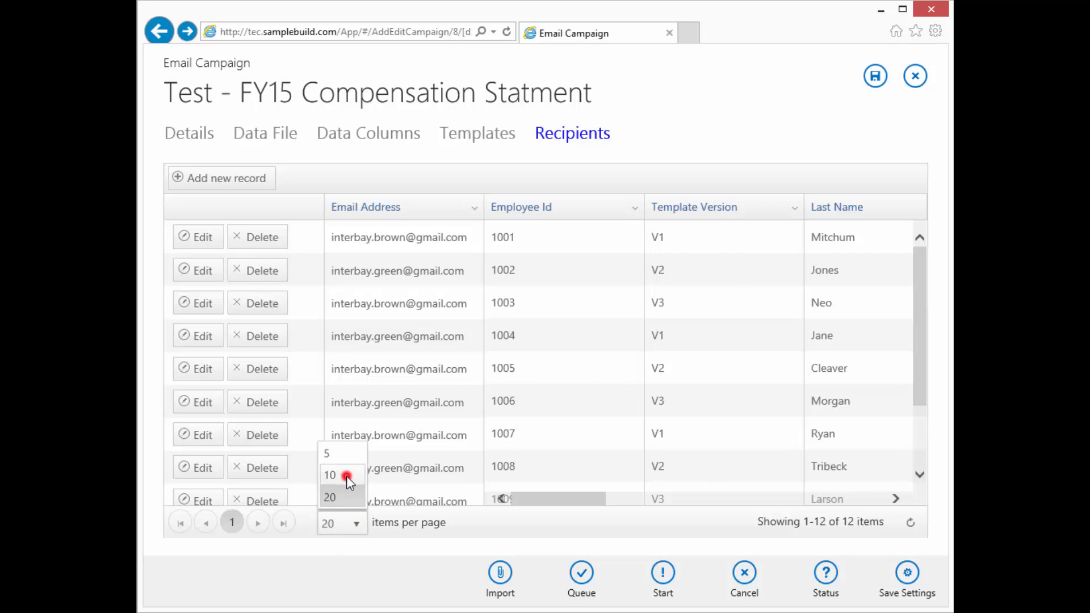
left_click(347, 478)
left_click(380, 523)
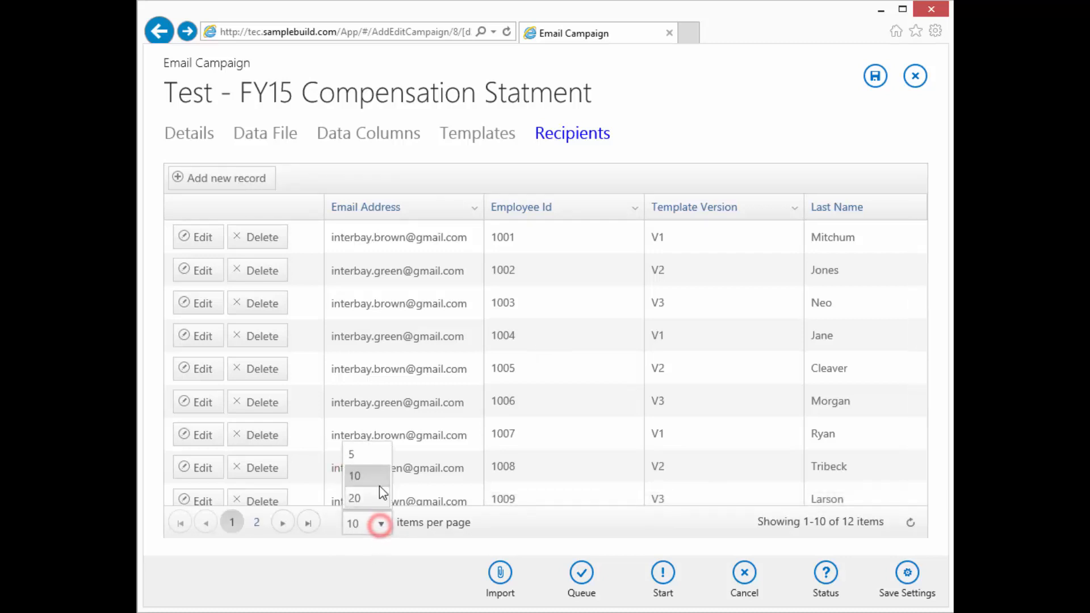
left_click(377, 455)
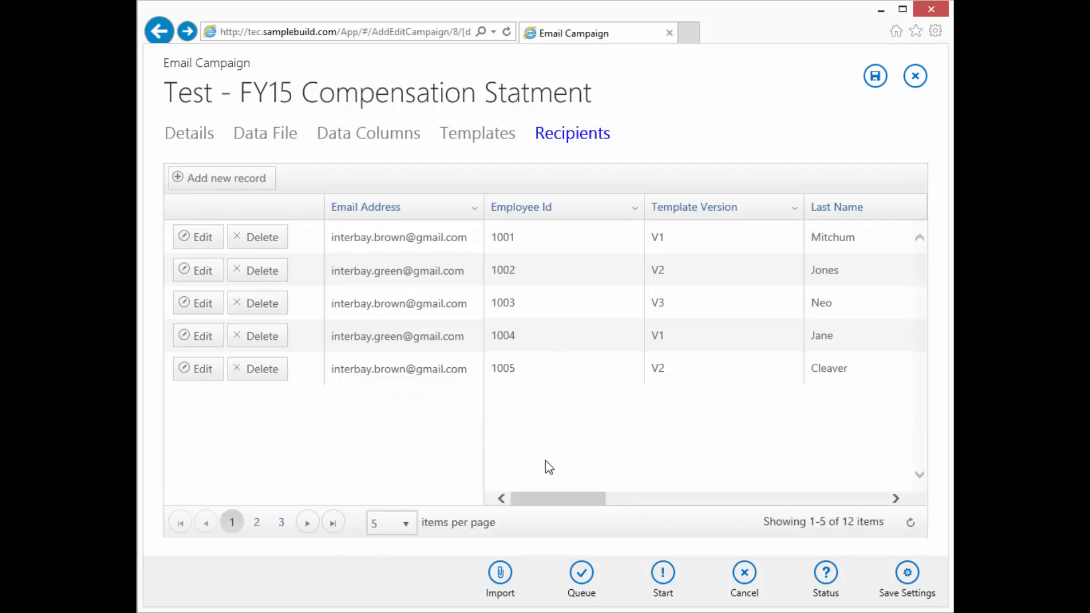
left_click(407, 525)
left_click(397, 498)
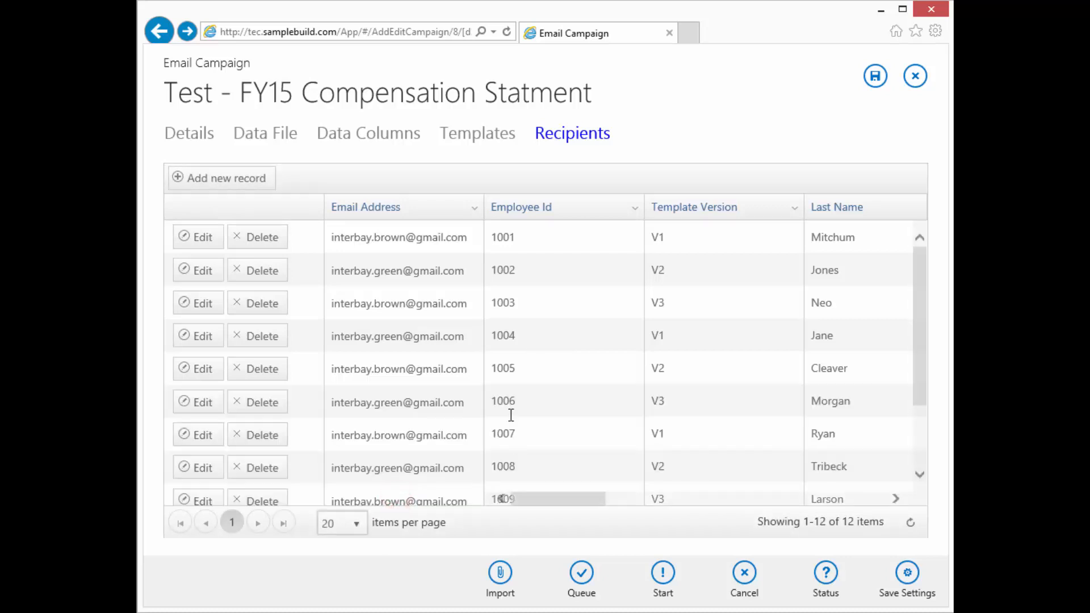
left_click_drag(588, 498, 819, 514)
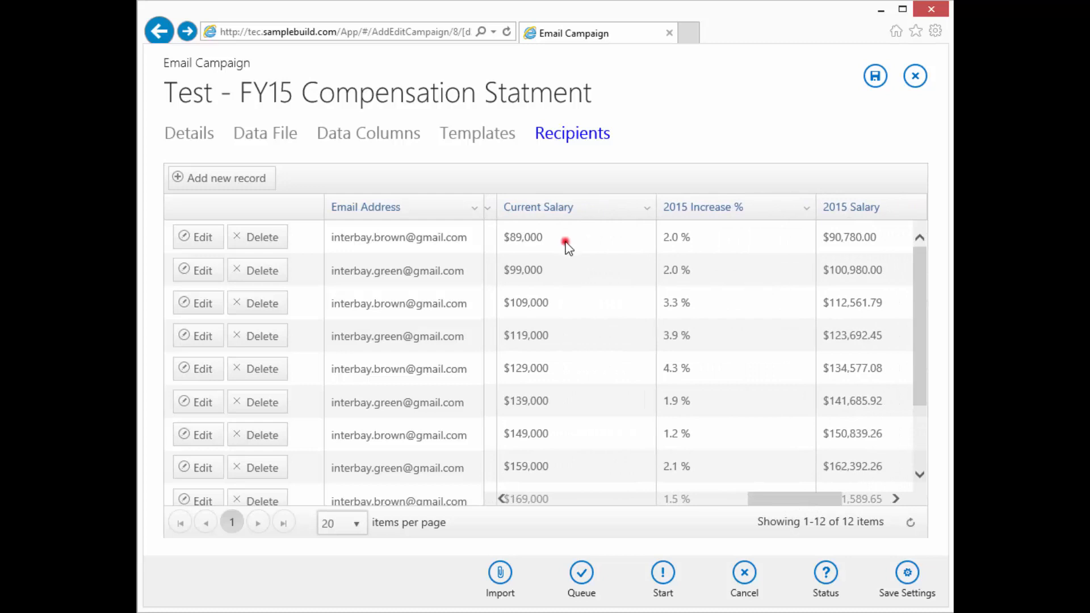
Change recipient 1001's Current Salary to 89555, save it, and refresh the list
left_click(566, 246)
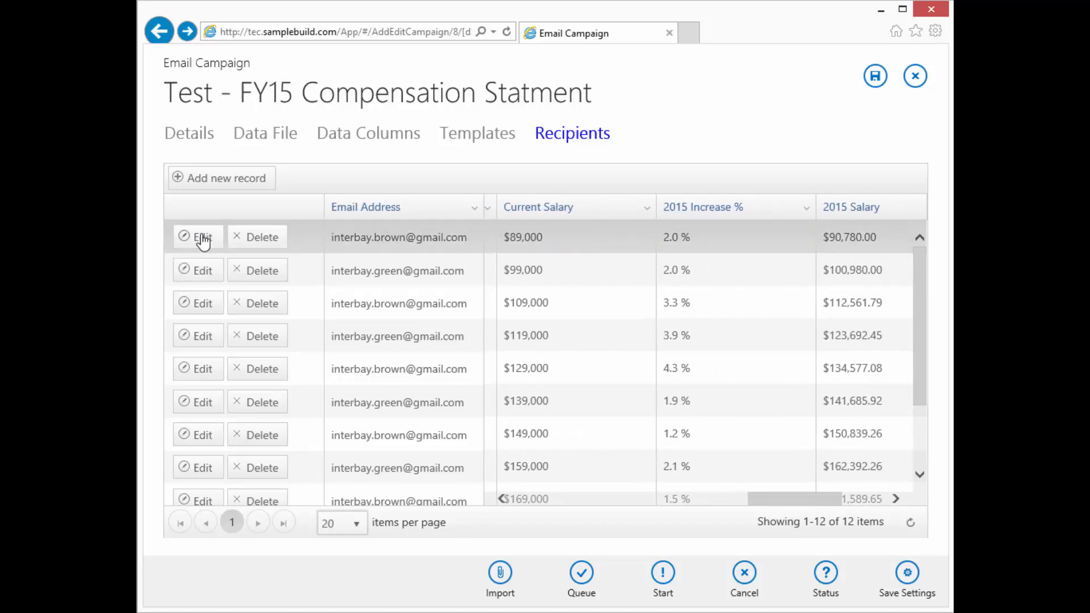
left_click(201, 236)
left_click(523, 237)
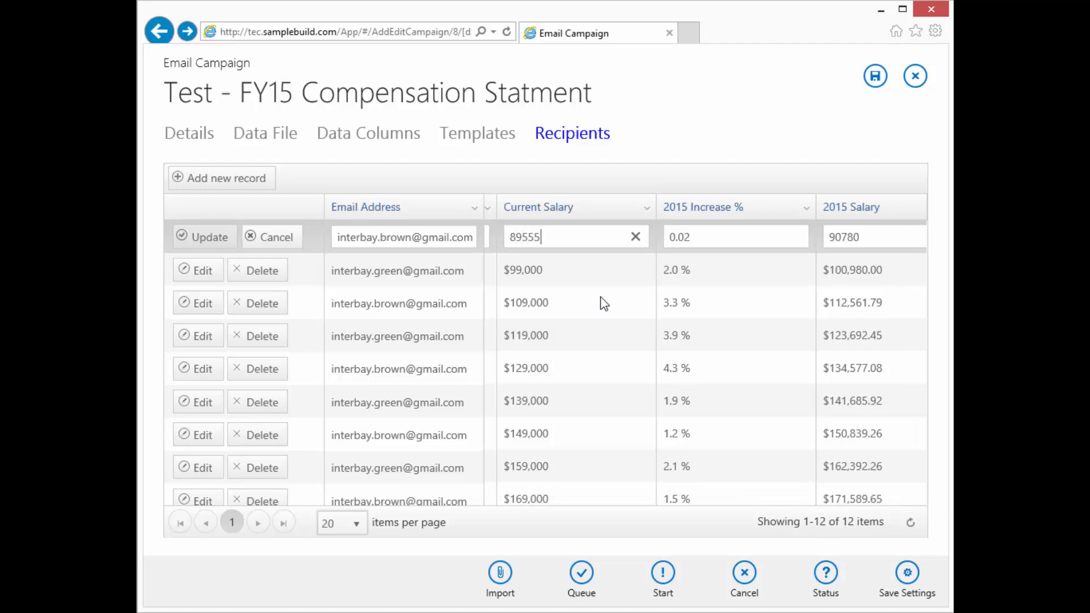
left_click(210, 237)
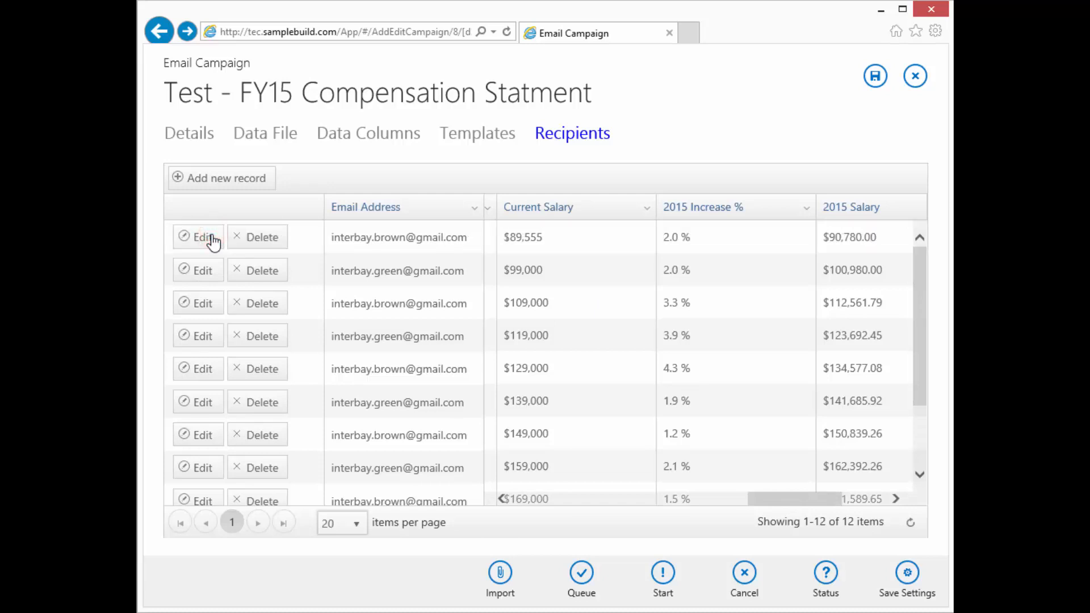
left_click(910, 522)
left_click_drag(802, 502, 539, 506)
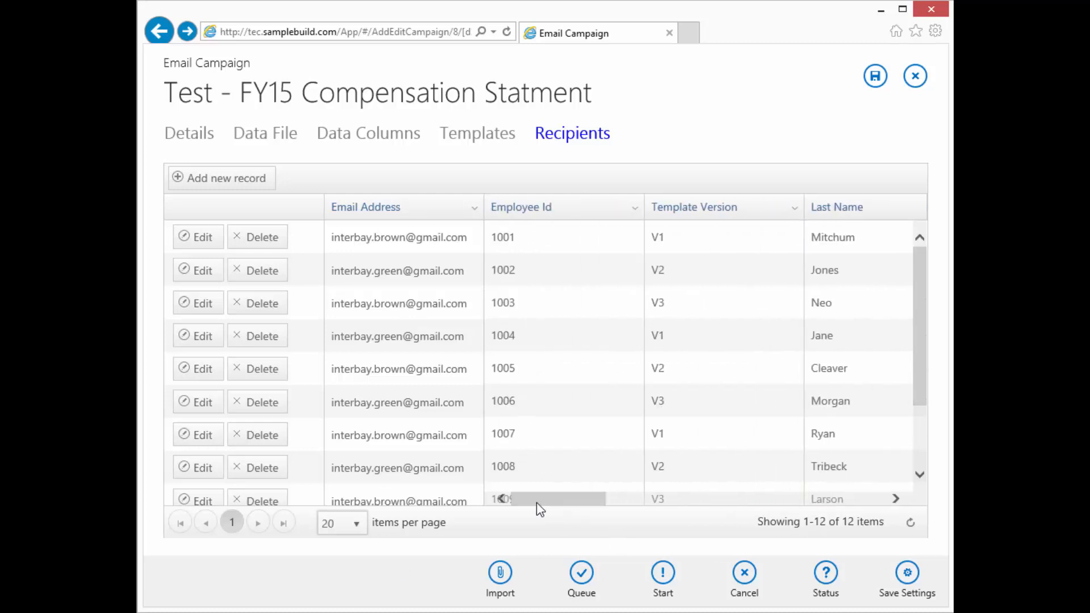
left_click(635, 208)
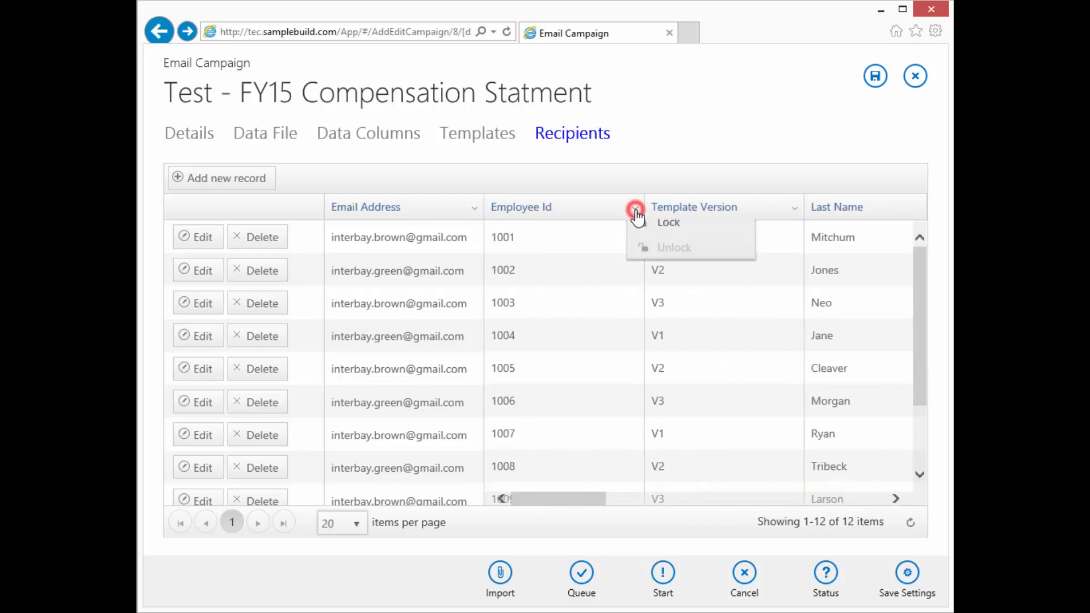
mouse_move(681, 286)
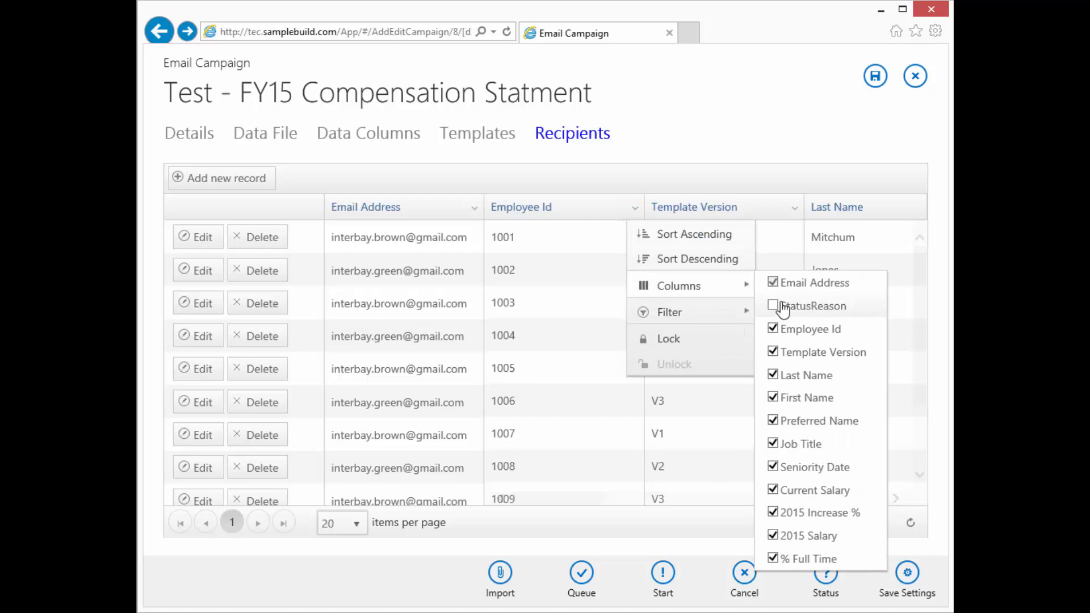
left_click(780, 304)
left_click(546, 350)
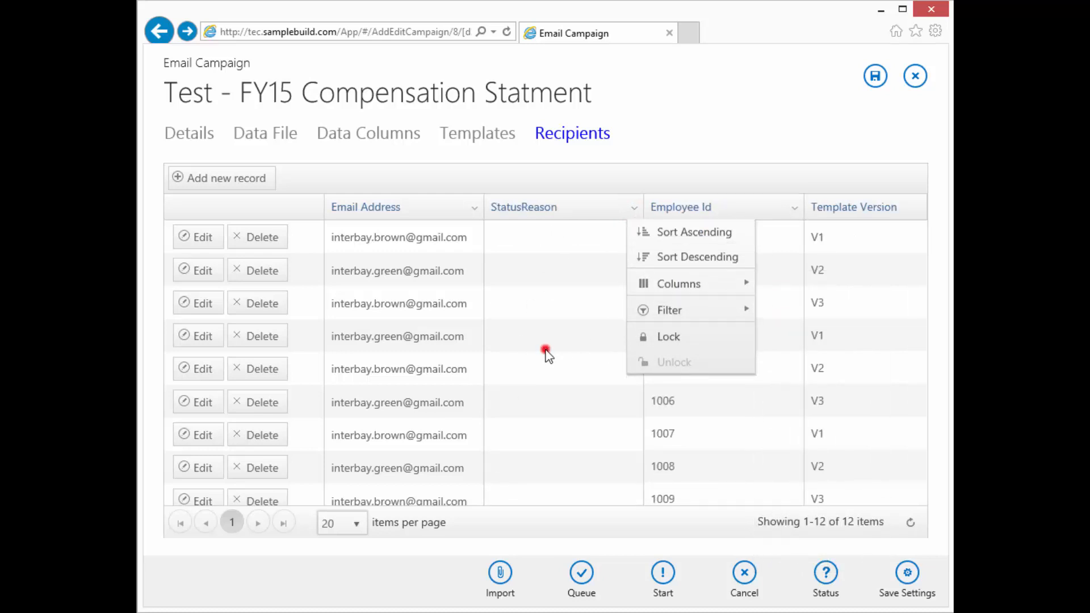
left_click(557, 236)
scroll(574, 341, "down", 3)
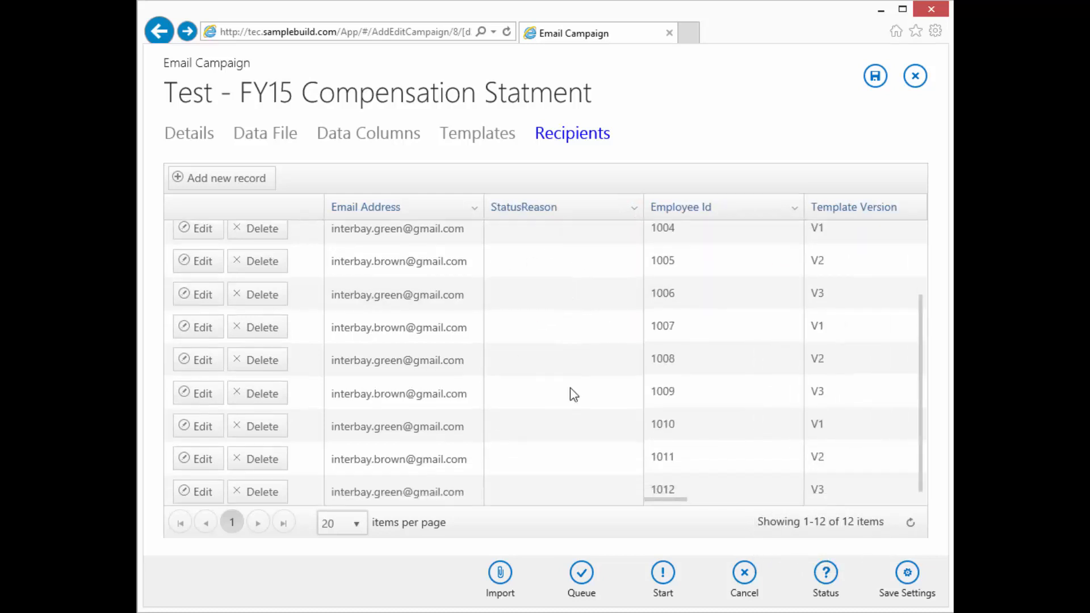
scroll(571, 449, "up", 3)
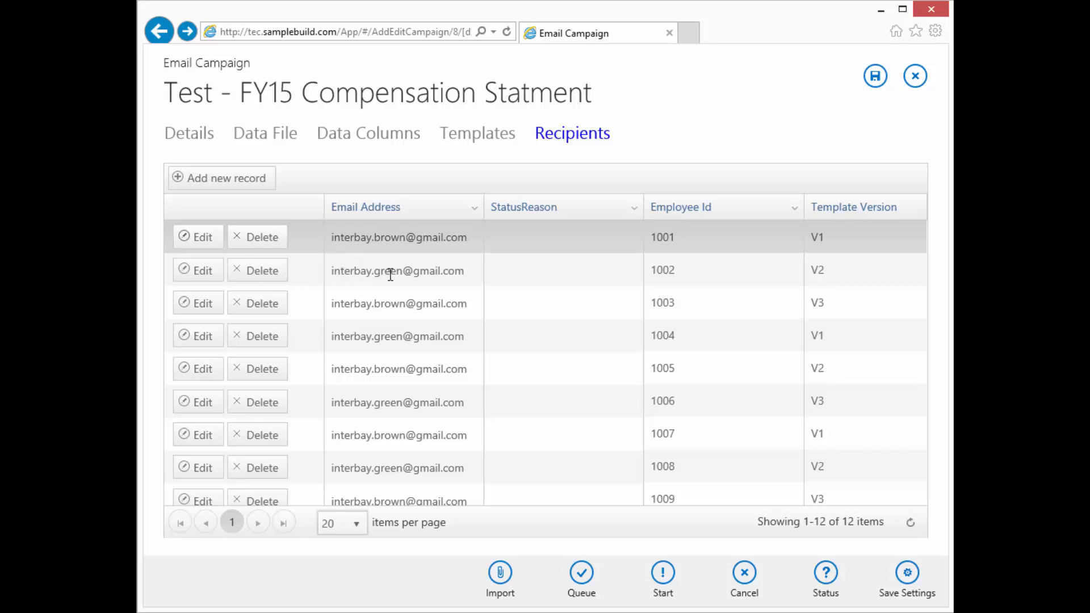
scroll(408, 341, "down", 3)
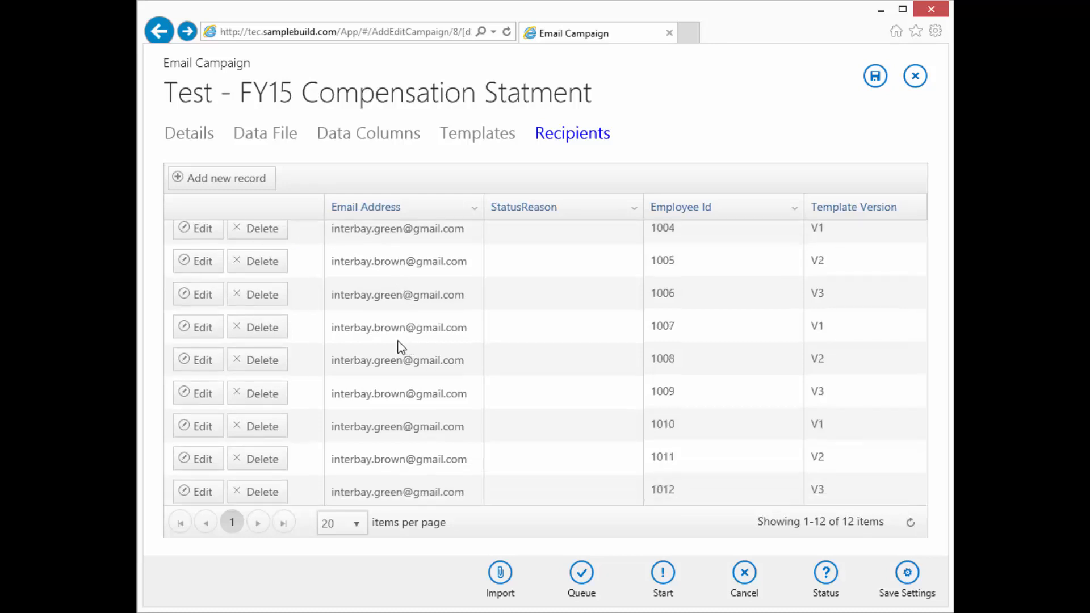
scroll(399, 338, "up", 3)
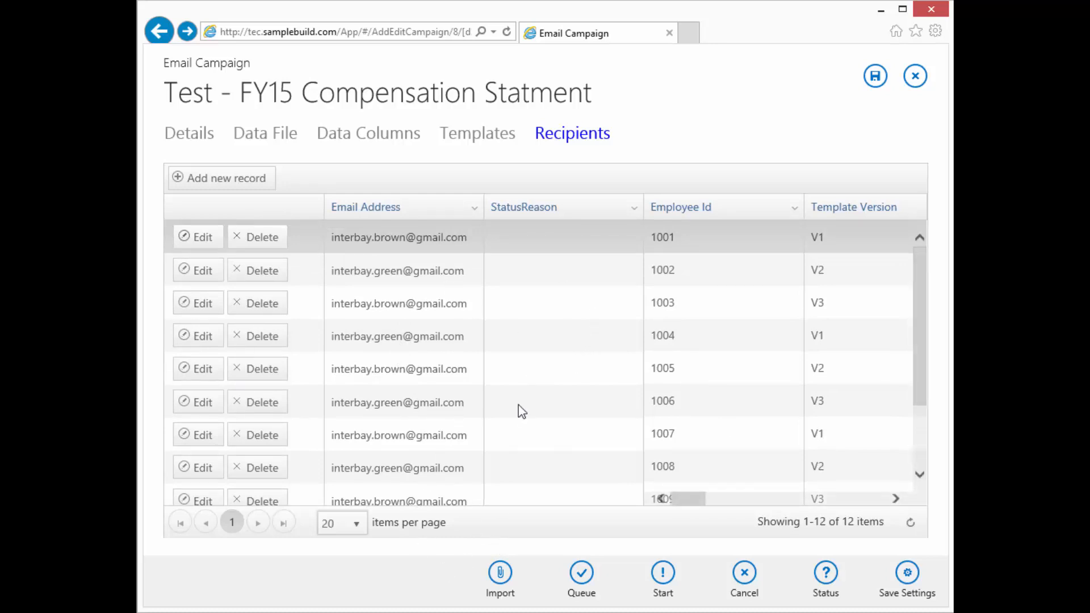
scroll(561, 363, "down", 3)
scroll(556, 377, "up", 3)
left_click(582, 575)
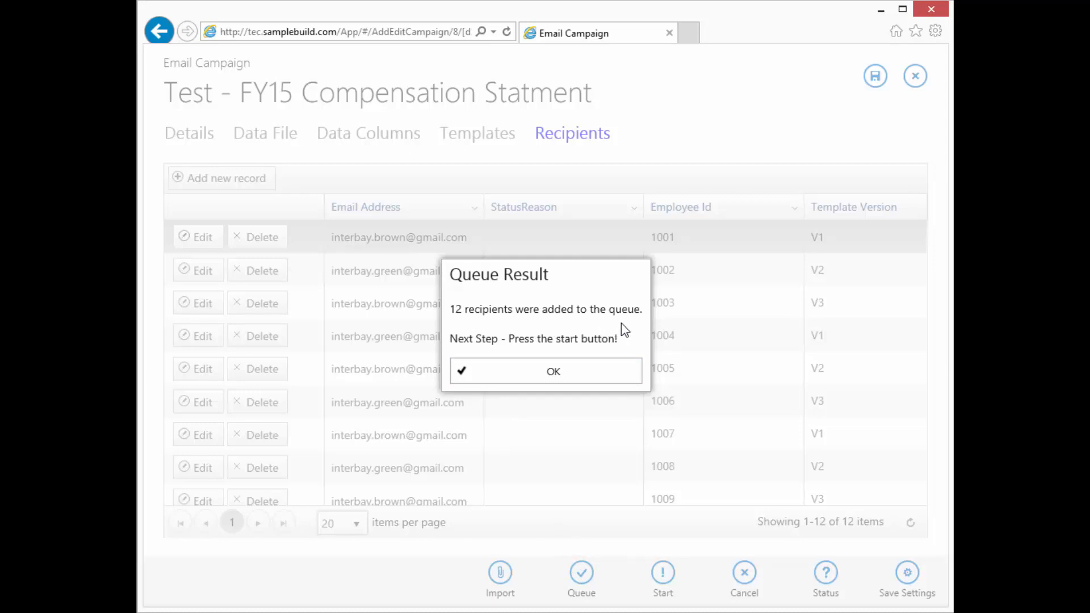
Acknowledge the 12 queued recipients and view the status: 12 in queue, queue ready
left_click(553, 370)
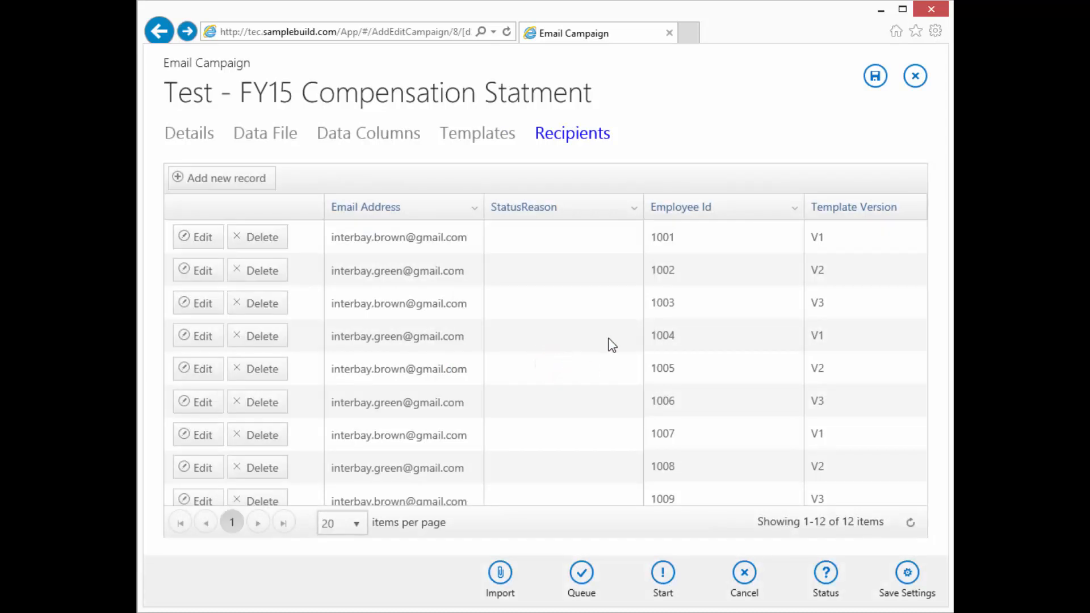
left_click(827, 579)
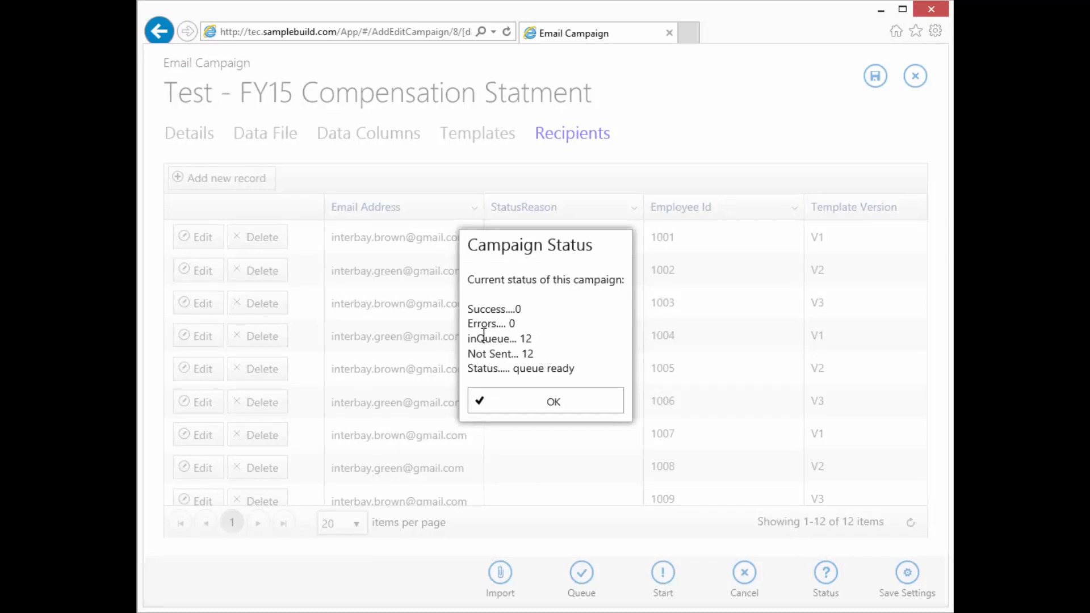
Force-cancel the queued FY15 send and verify 0 queued and 12 not sent
left_click(543, 403)
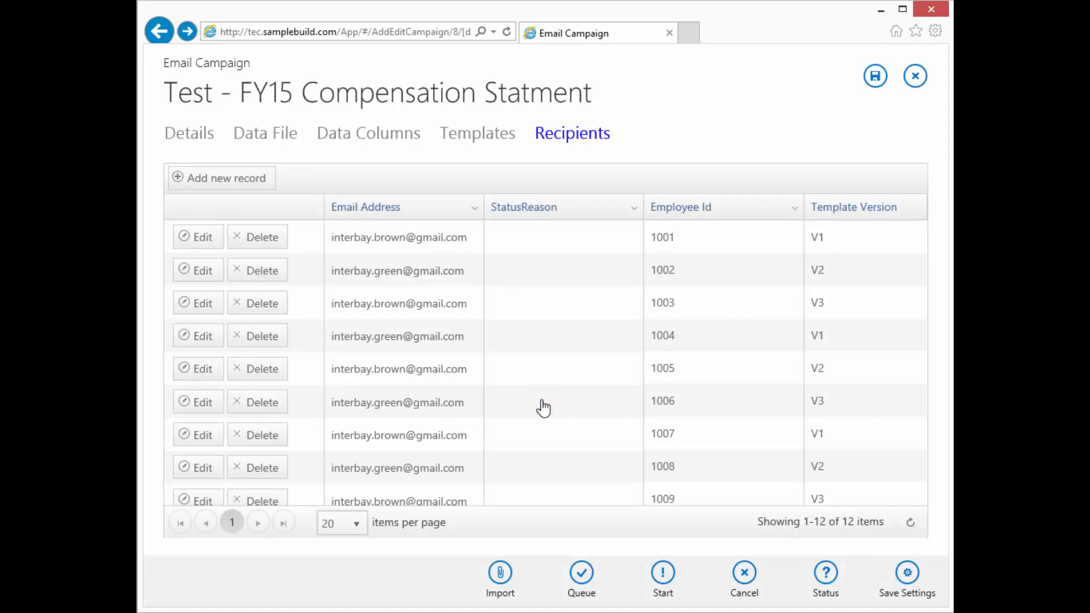
left_click(745, 574)
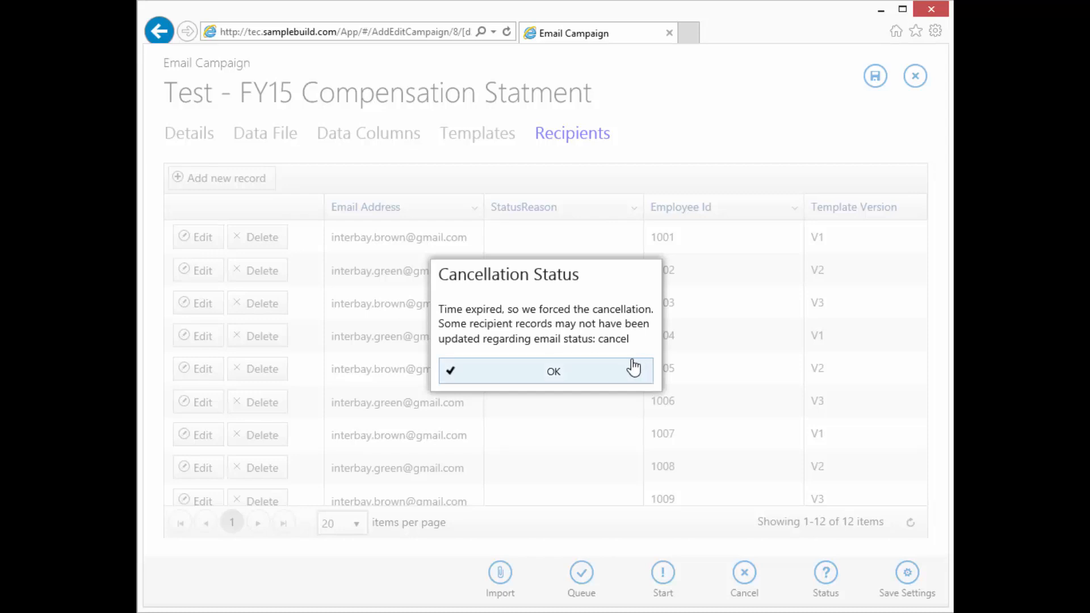
left_click(554, 375)
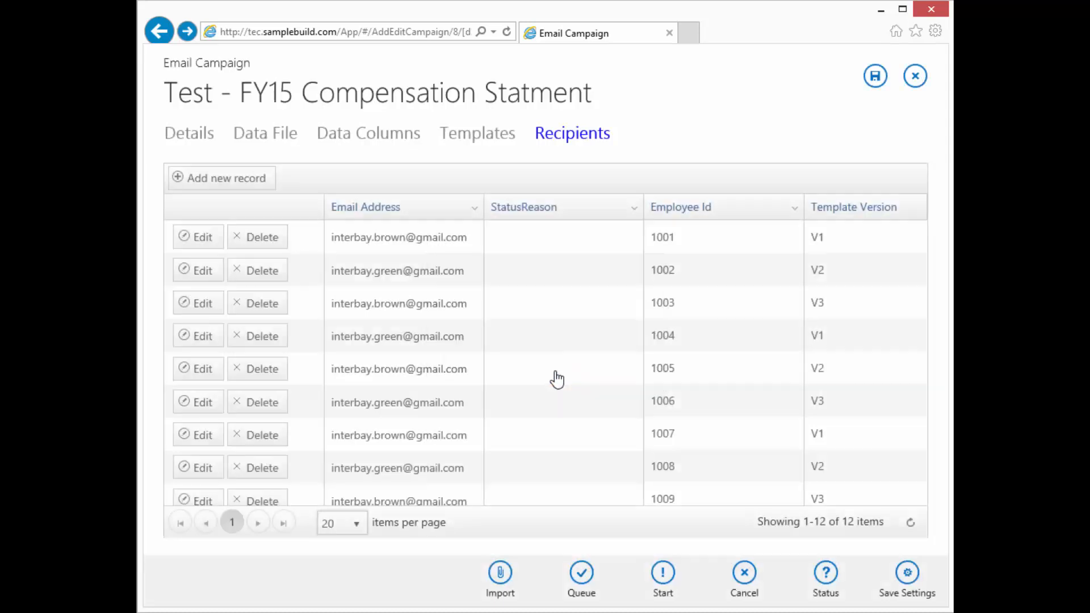
left_click(824, 579)
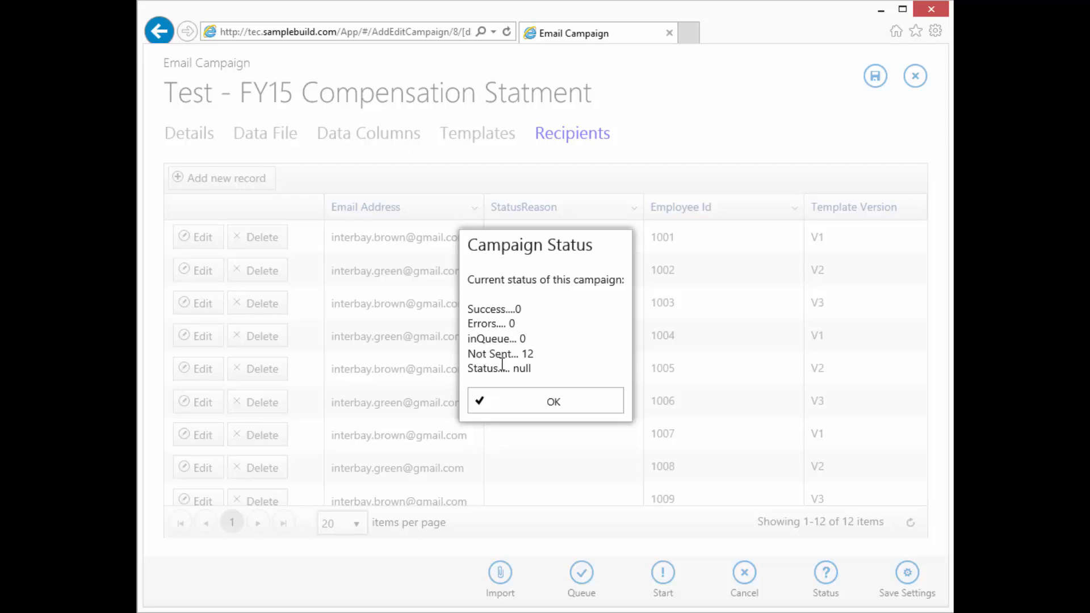
left_click(543, 407)
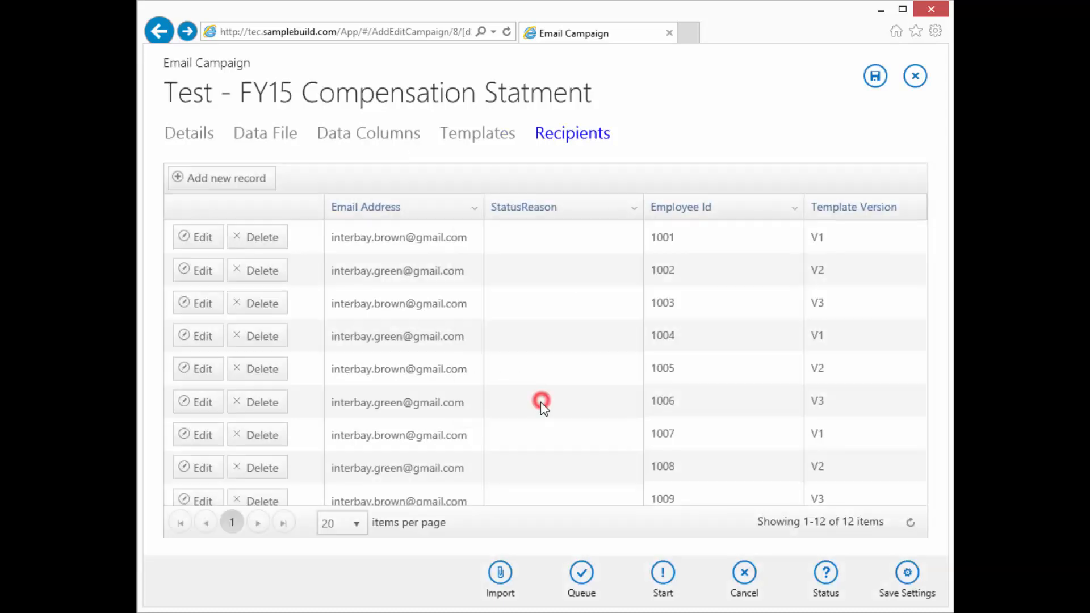
After the Nothing to Send warning, re-queue all 12 recipients
left_click(662, 573)
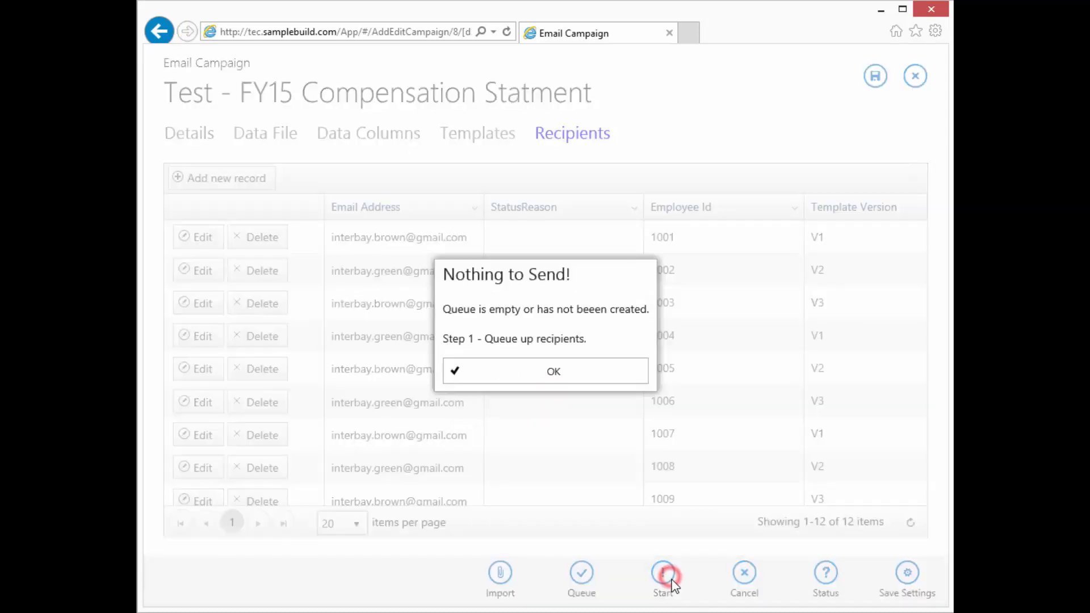
left_click(577, 373)
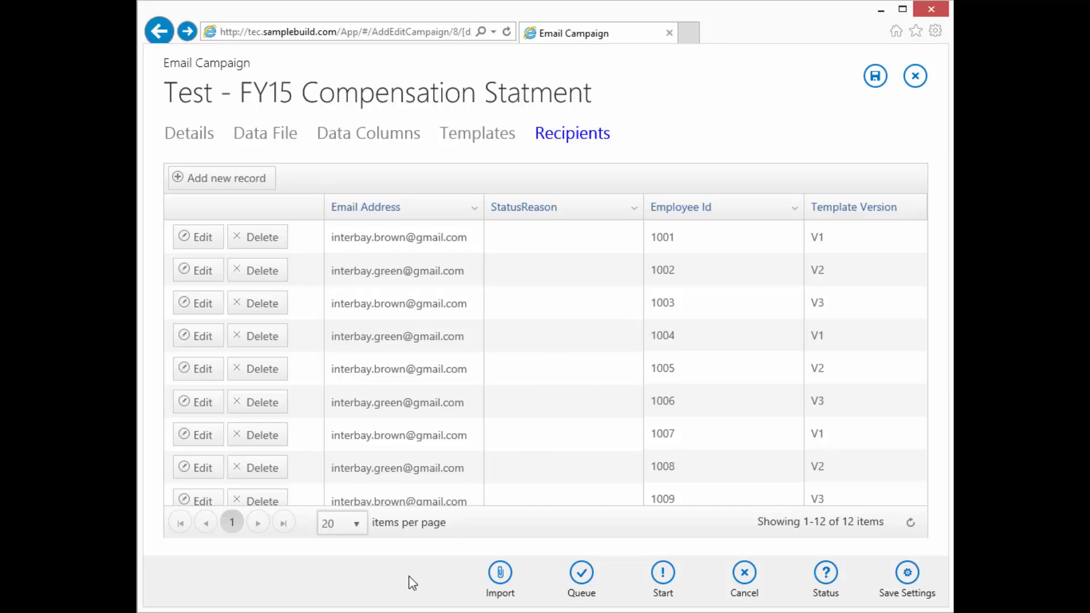
left_click(584, 578)
left_click(524, 374)
Start sending the FY15 emails to recipients with blank status
left_click(665, 580)
left_click(664, 577)
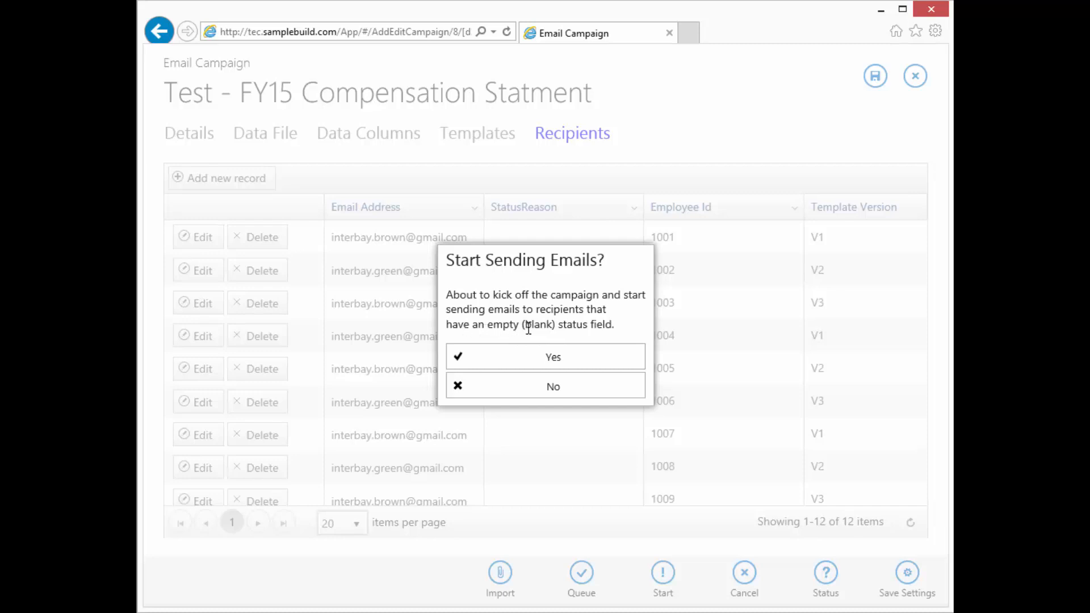
left_click(568, 360)
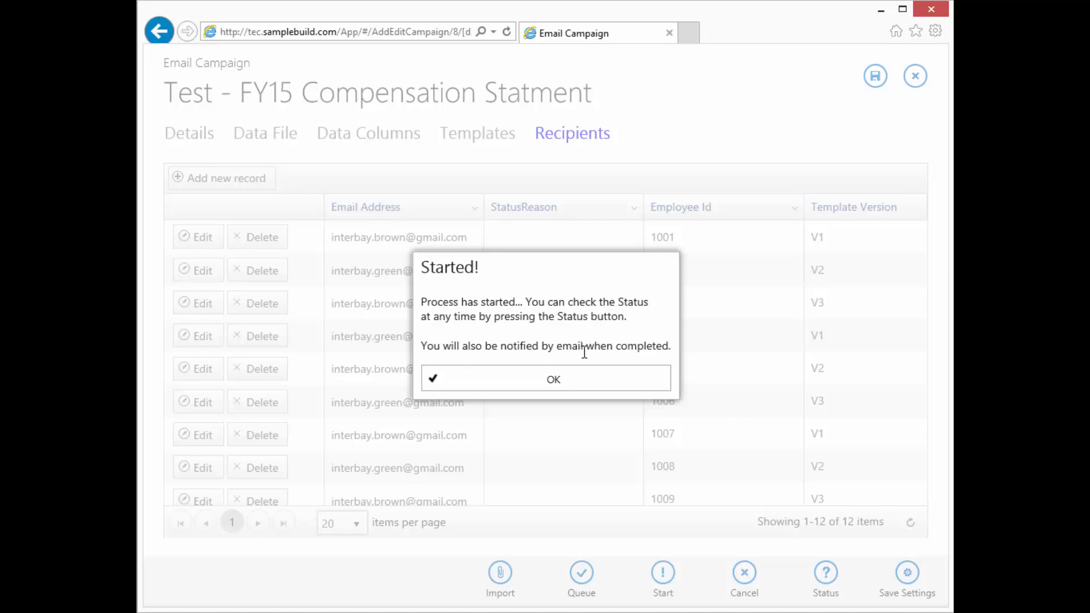
left_click(619, 382)
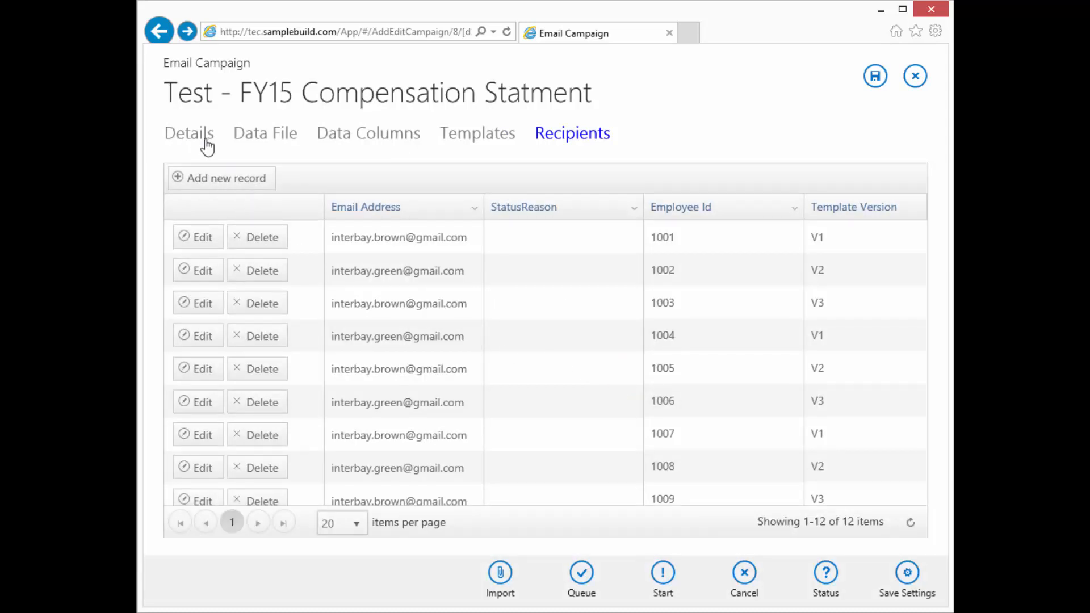
Review the send's 12 errors and scroll the grid to each StatusReason
left_click(828, 580)
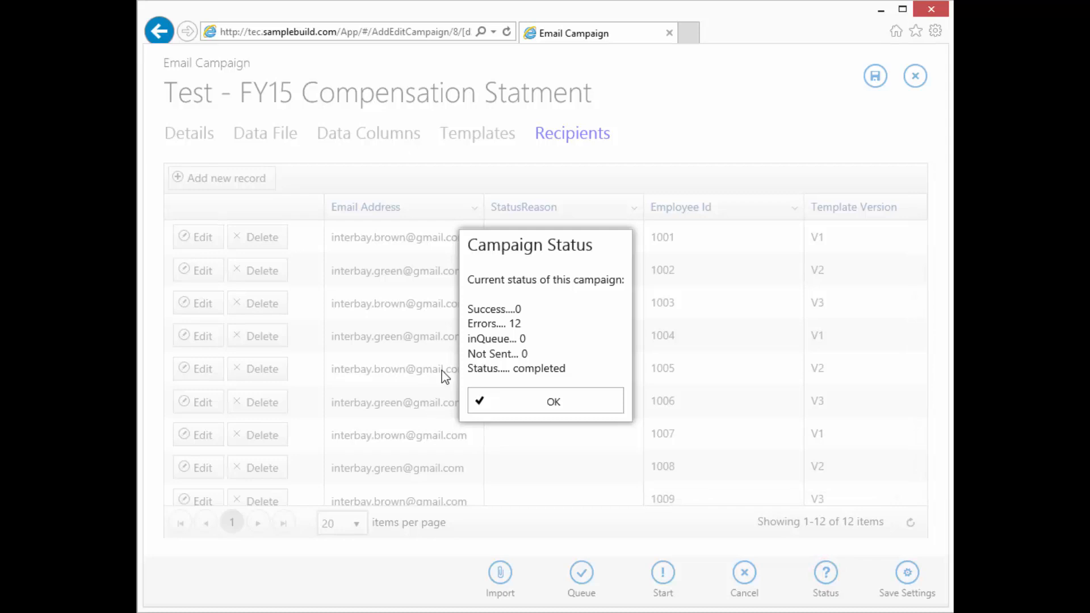
left_click(553, 367)
left_click(539, 324)
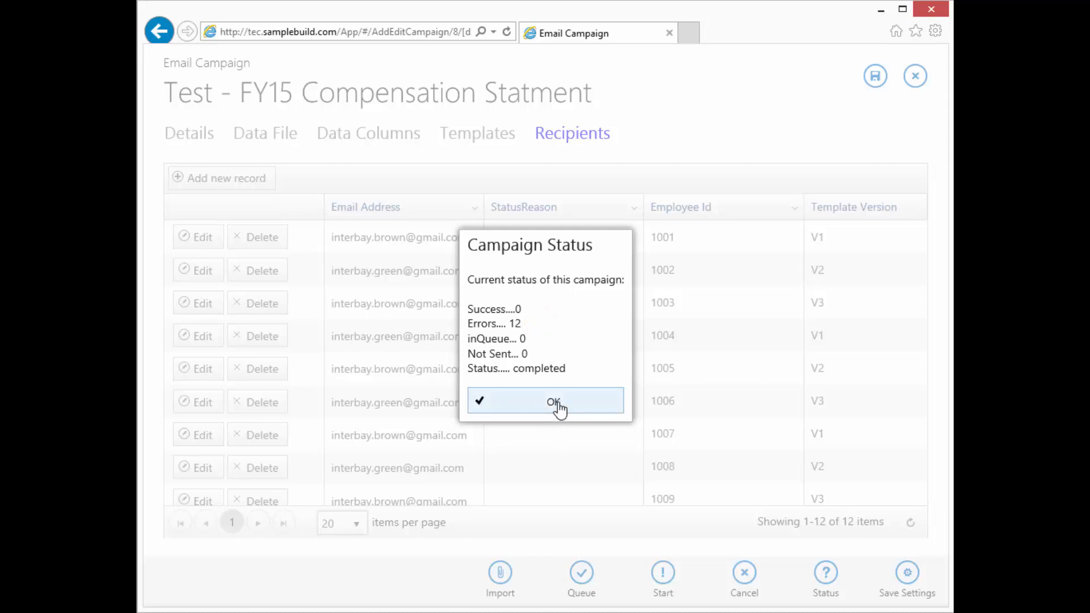
left_click(554, 402)
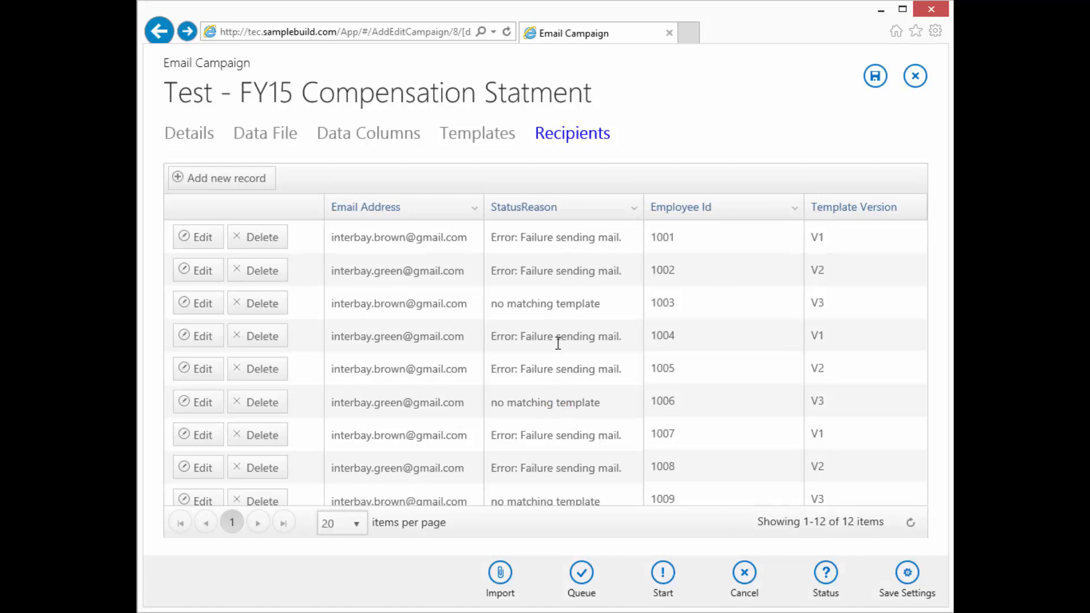
scroll(558, 348, "down", 3)
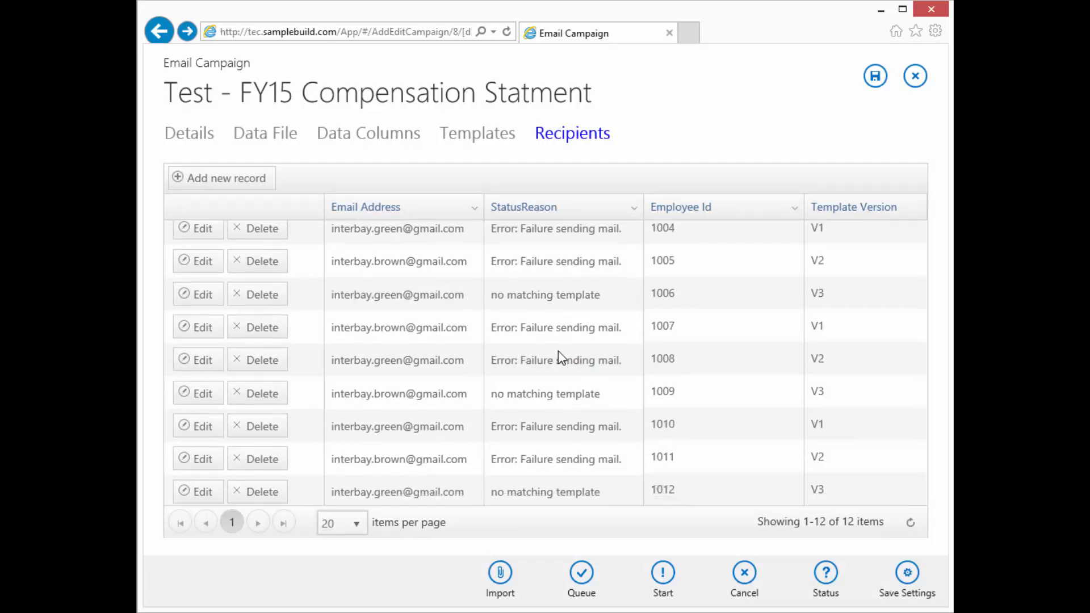
scroll(557, 352, "up", 3)
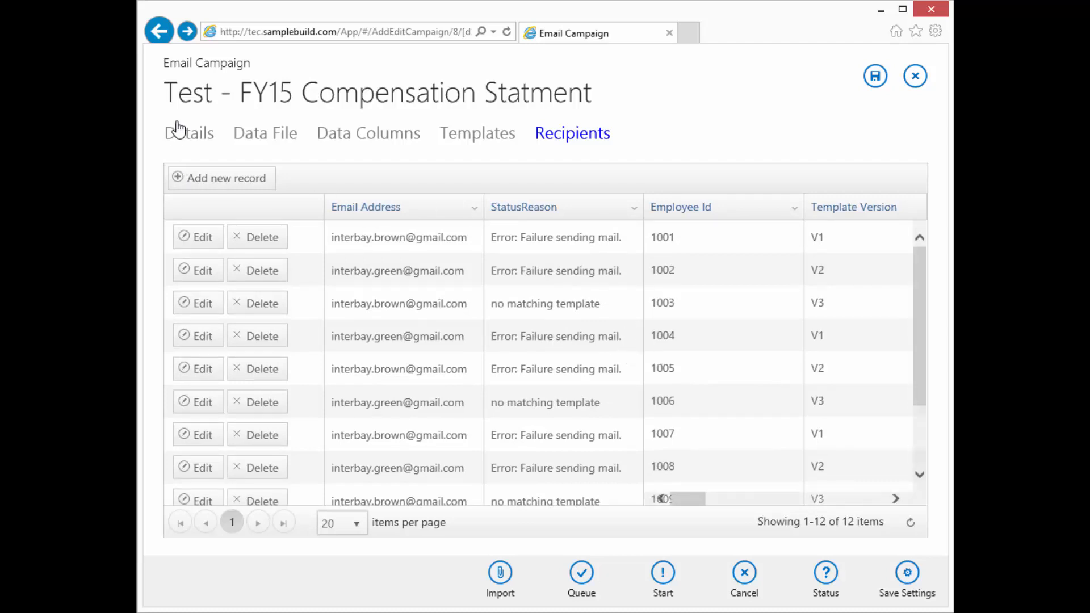
Switch the FY15 campaign's Email Server from NoGo to Gmail and return to Recipients
left_click(195, 136)
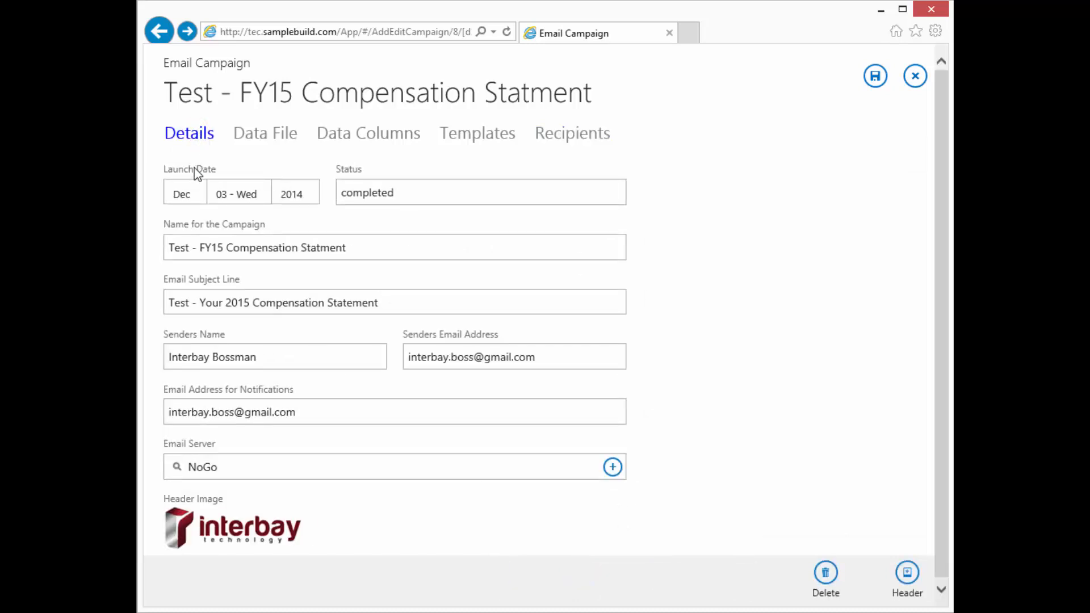
left_click(238, 464)
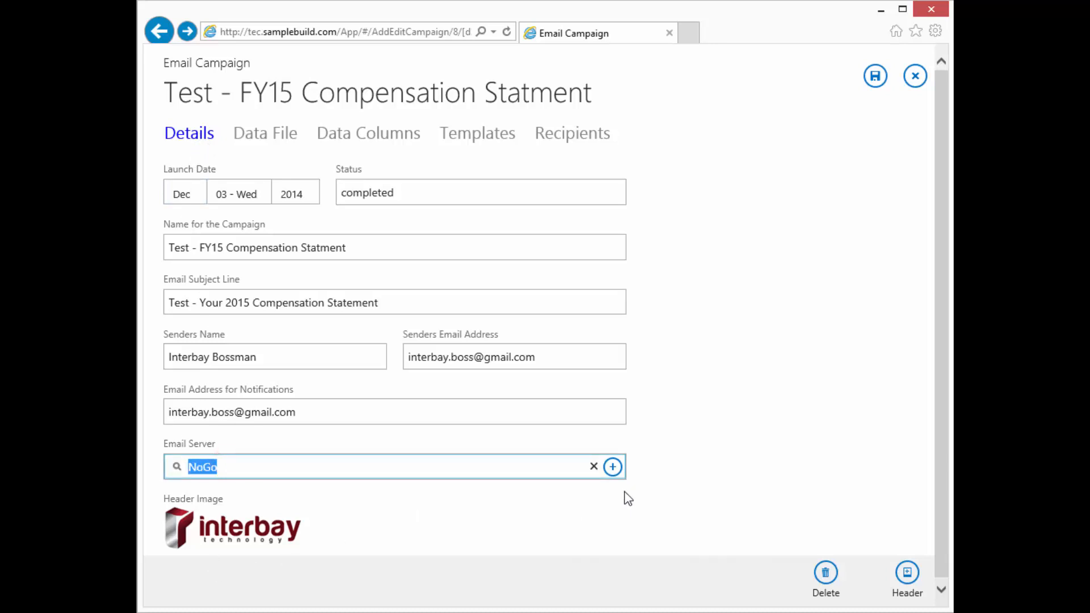
left_click(613, 466)
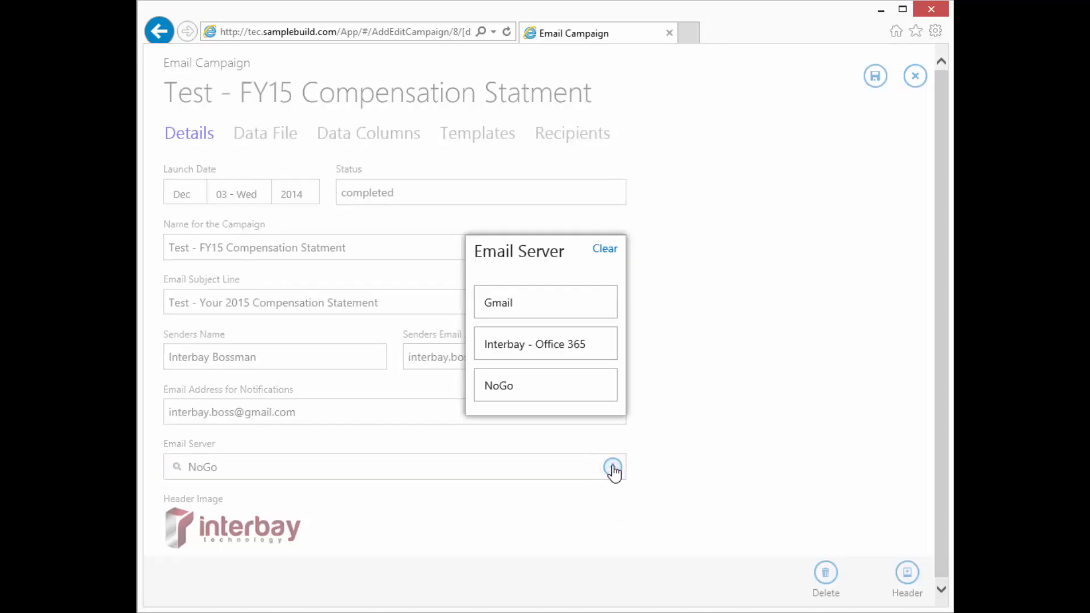
left_click(540, 304)
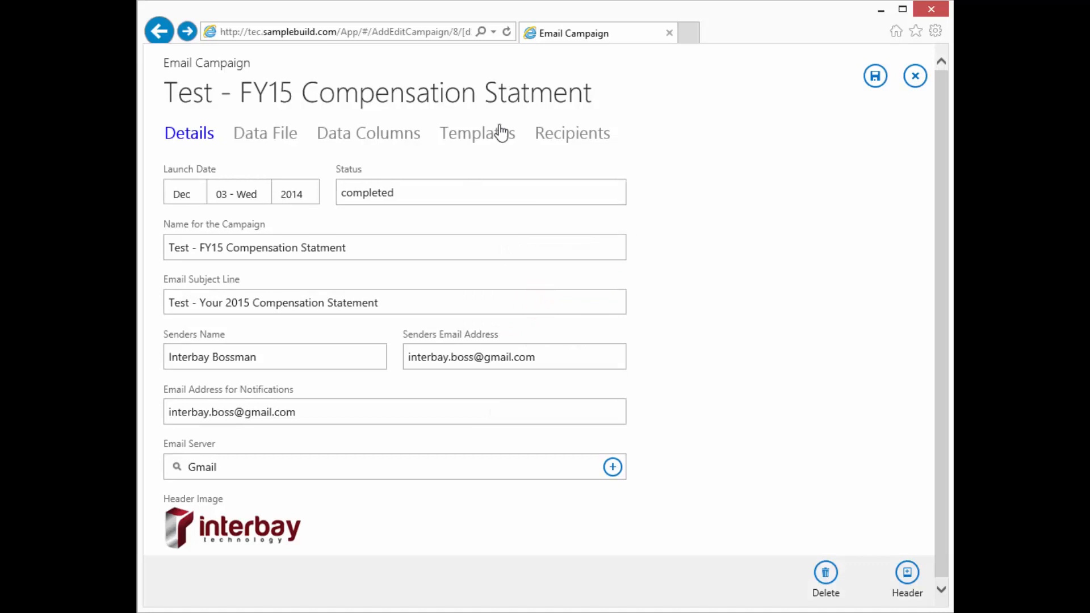
left_click(566, 139)
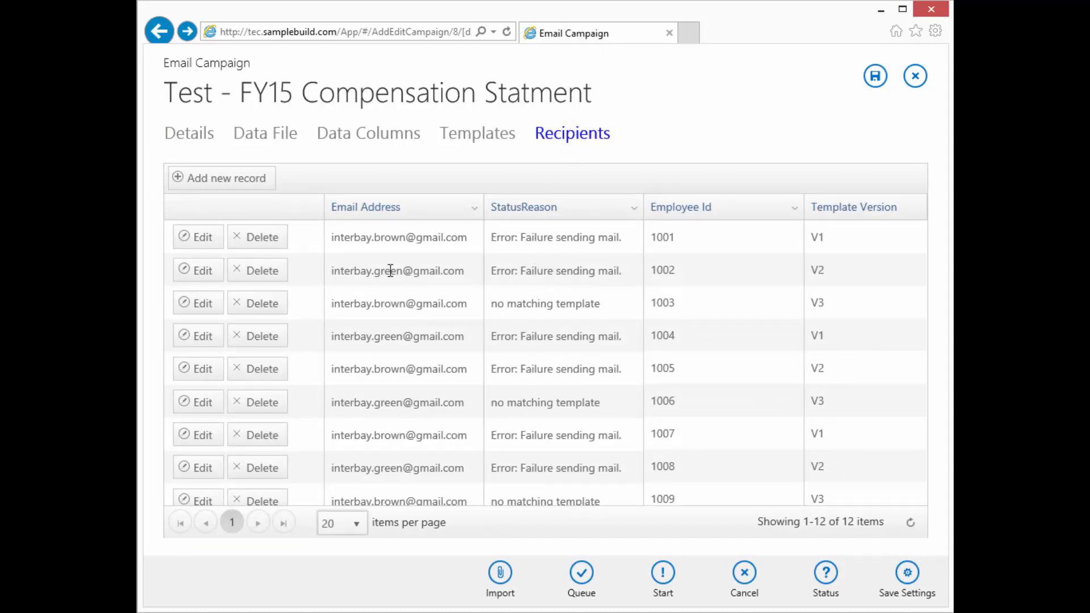
Clear recipient 1001's StatusReason text and save the row
left_click(200, 237)
left_click(623, 238)
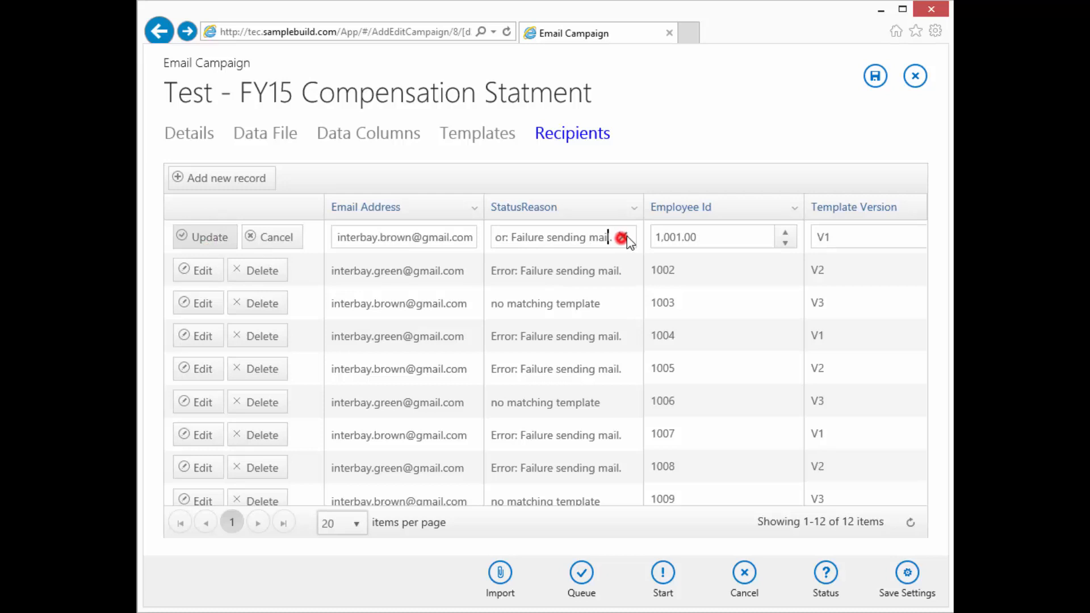
key("ctrl+a")
key("BackSpace")
left_click(214, 238)
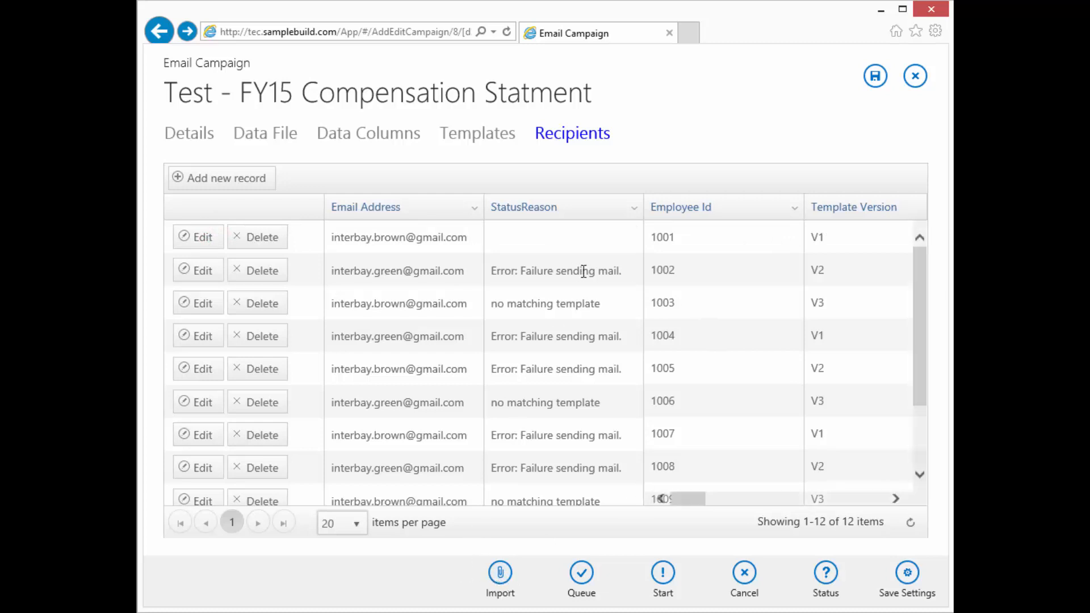
Re-import the recipient data, replacing existing data, and check the campaign status
left_click(501, 573)
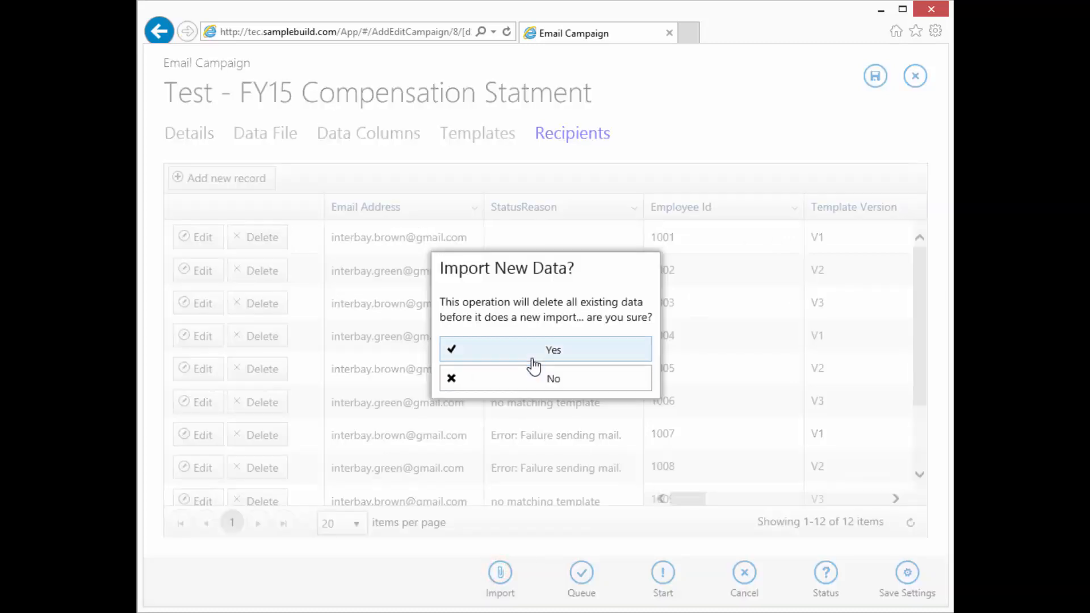
left_click(576, 348)
left_click(558, 355)
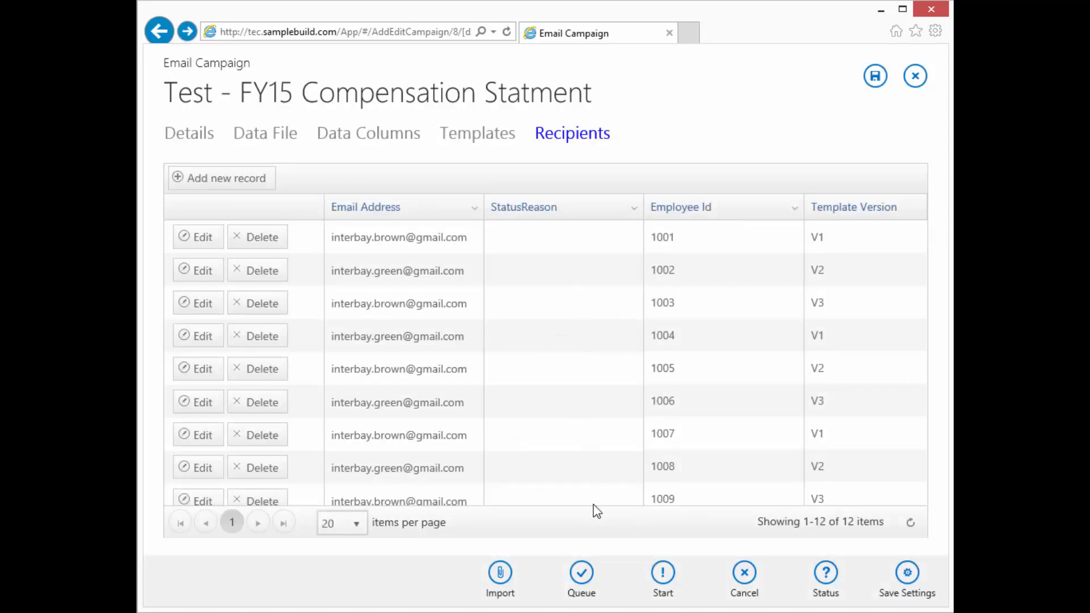
left_click(826, 573)
Queue all 12 recipients and confirm the status reads queue ready
left_click(534, 397)
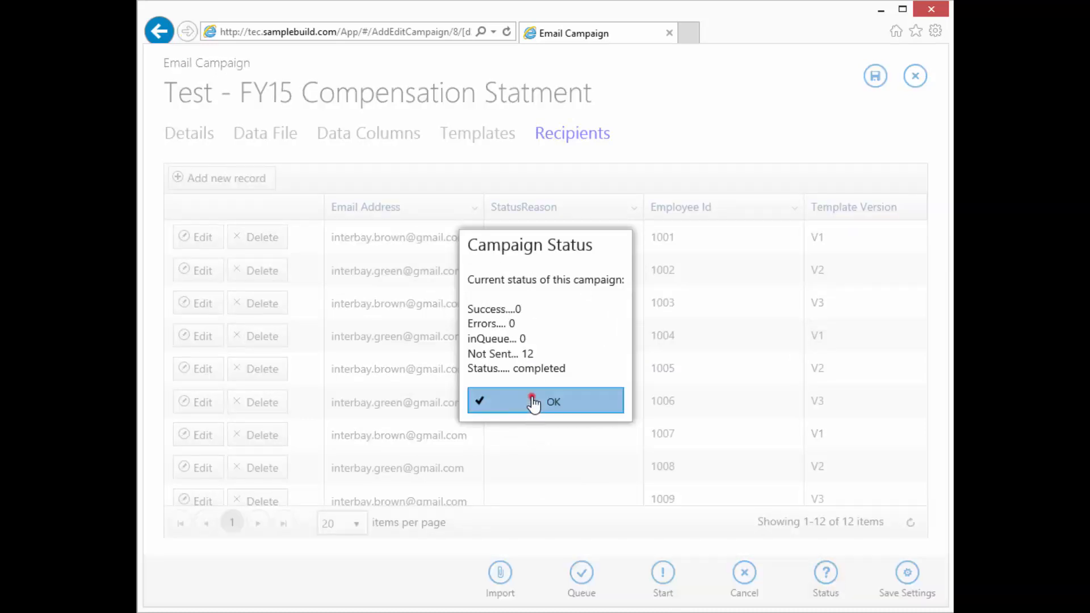
left_click(580, 575)
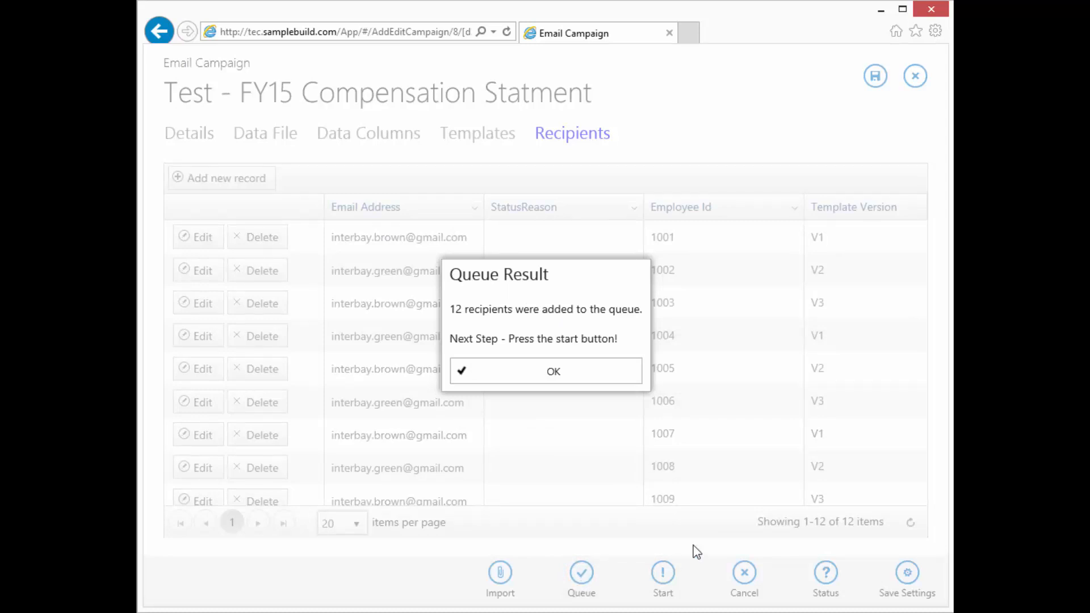
left_click(522, 375)
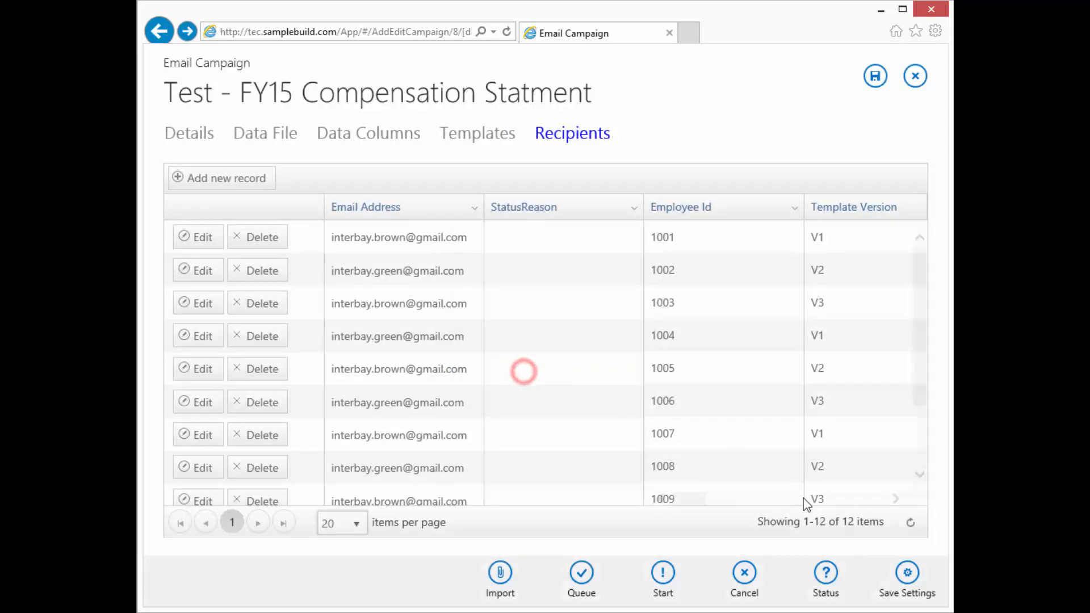
left_click(827, 579)
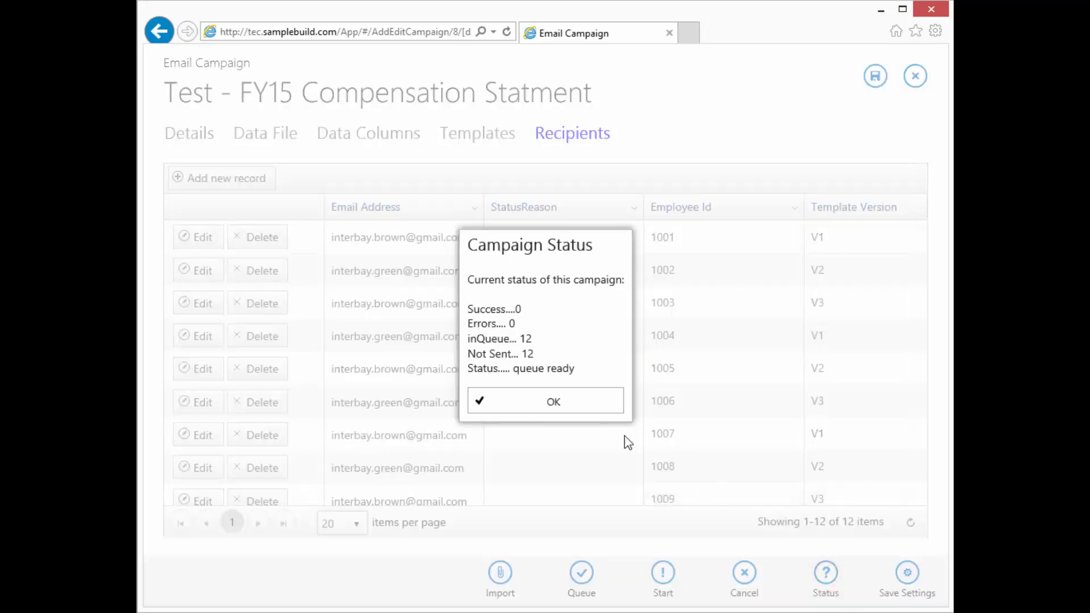
left_click(540, 404)
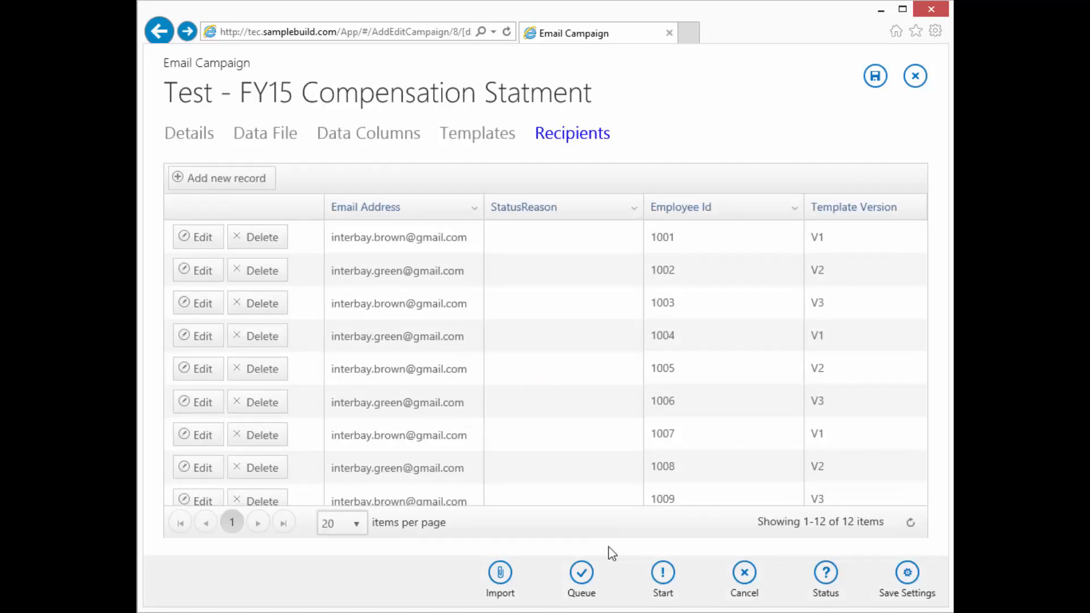
Start sending the campaign to recipients with blank status
left_click(665, 579)
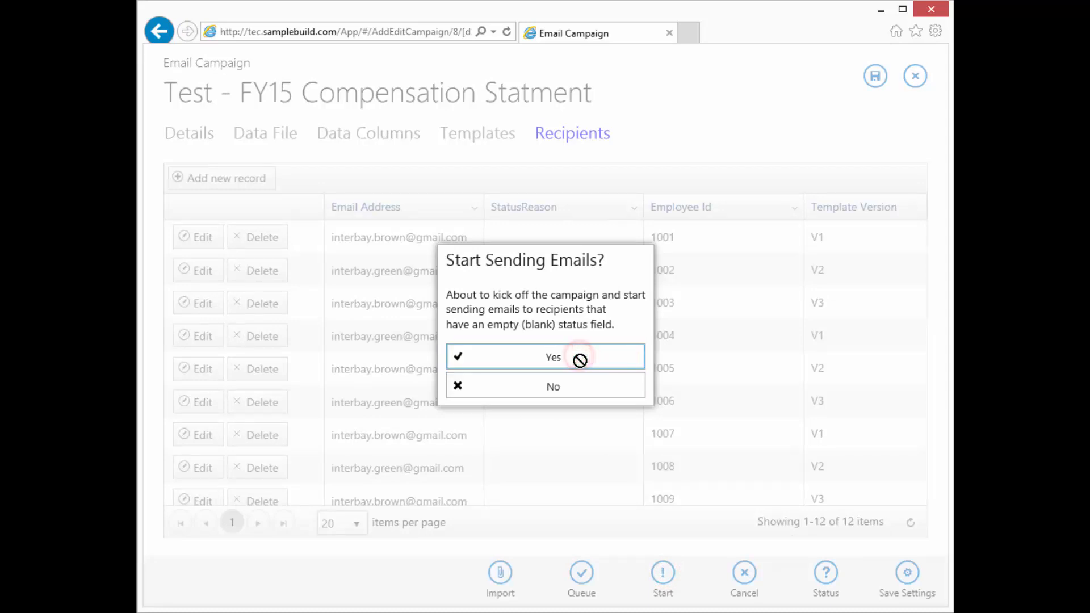
left_click(562, 354)
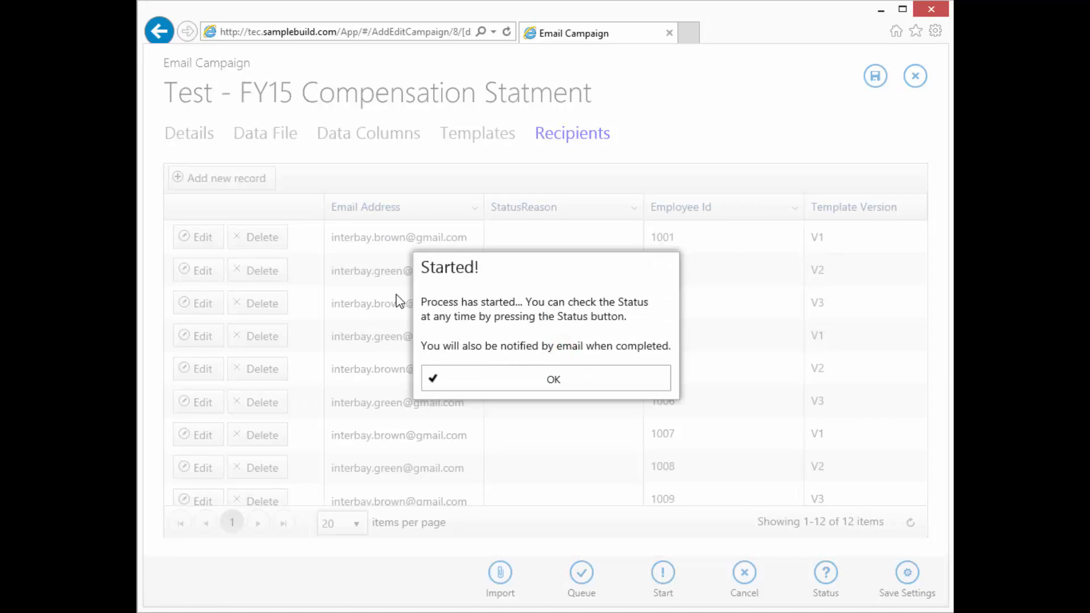
left_click(512, 388)
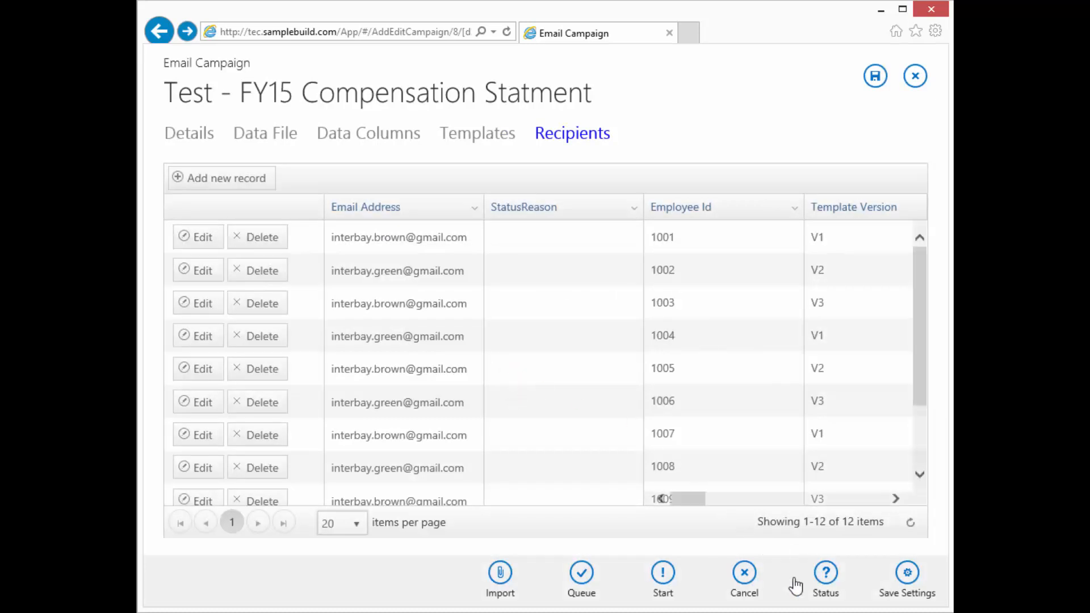
Check the campaign status until it shows completed with 8 successes and 4 errors
left_click(825, 574)
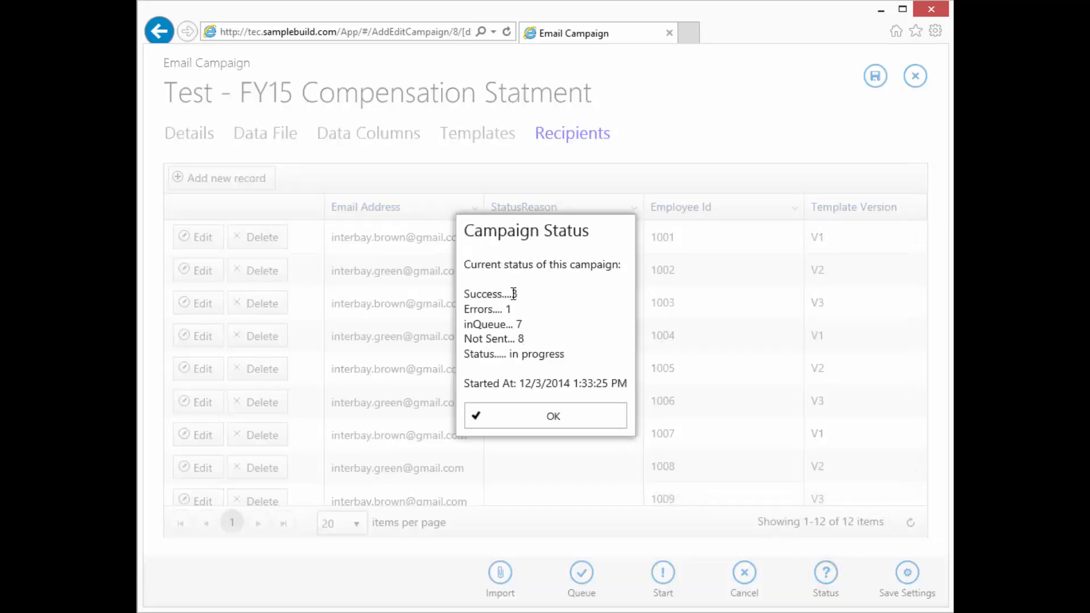
left_click(549, 415)
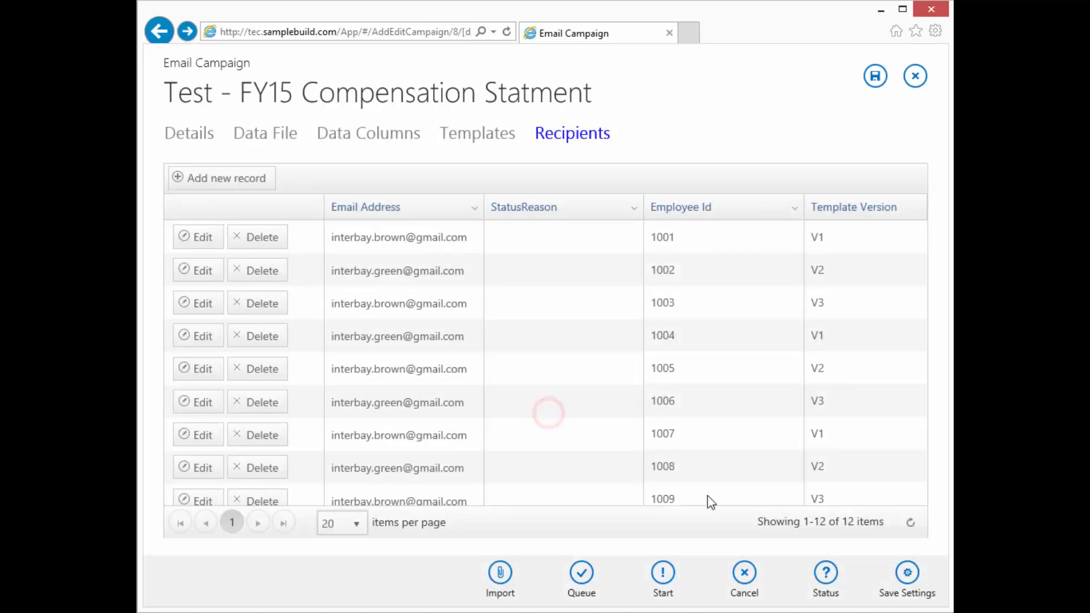
left_click(825, 575)
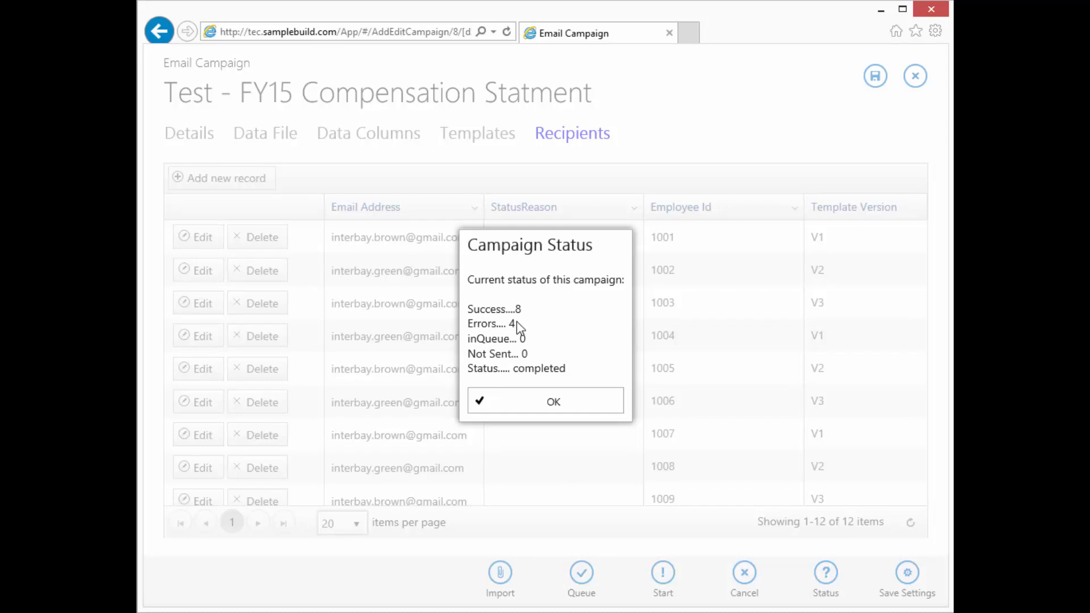
left_click(555, 403)
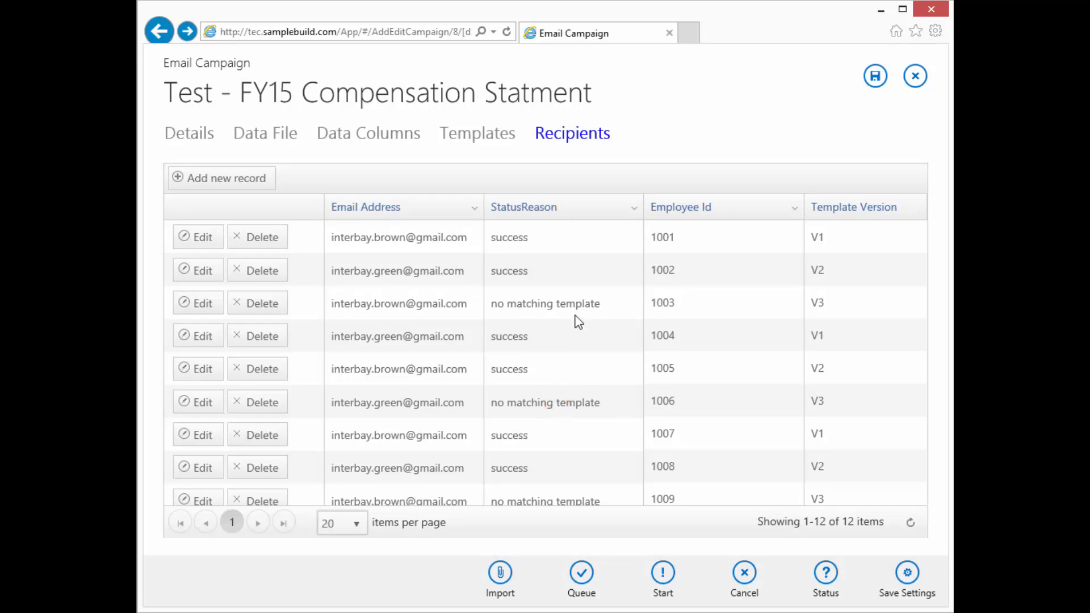
Review StatusReason (success for V1/V2, no matching template for V3), then switch to Gmail
left_click_drag(691, 500, 714, 508)
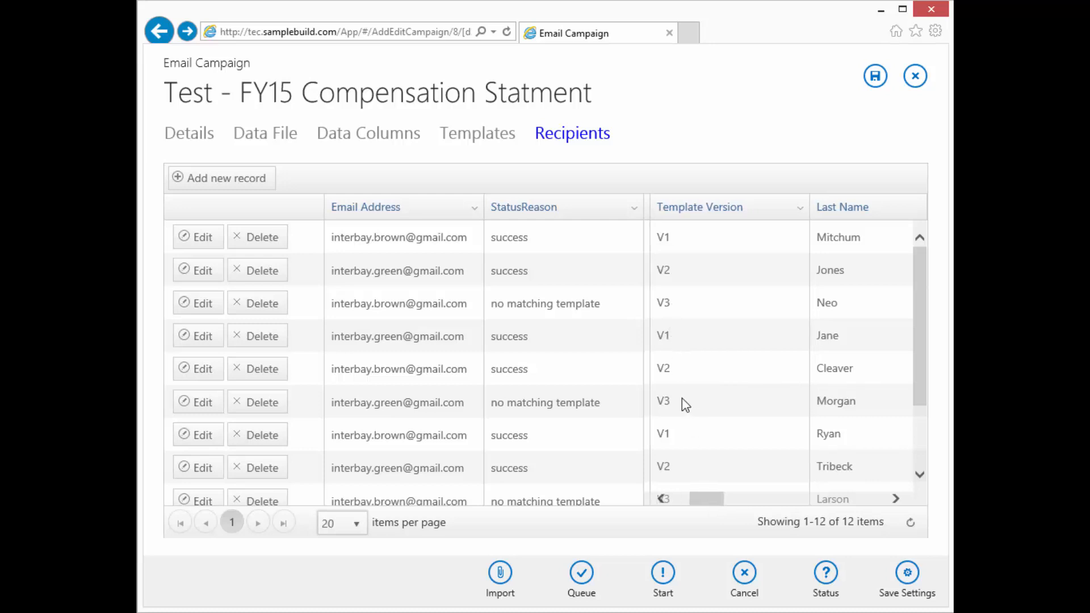
scroll(686, 404, "down", 3)
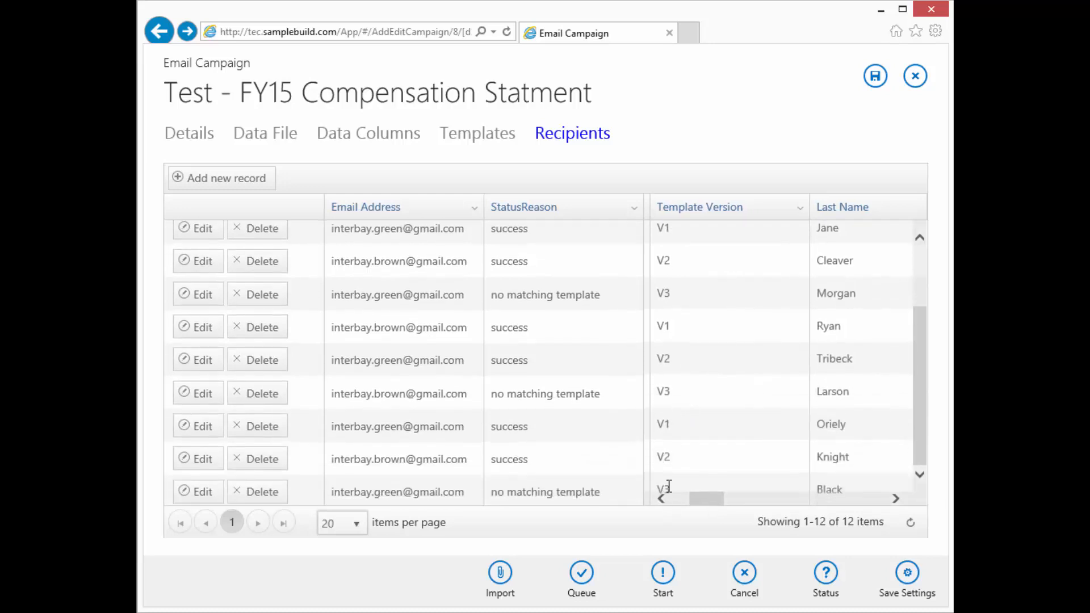
left_click_drag(714, 498, 639, 504)
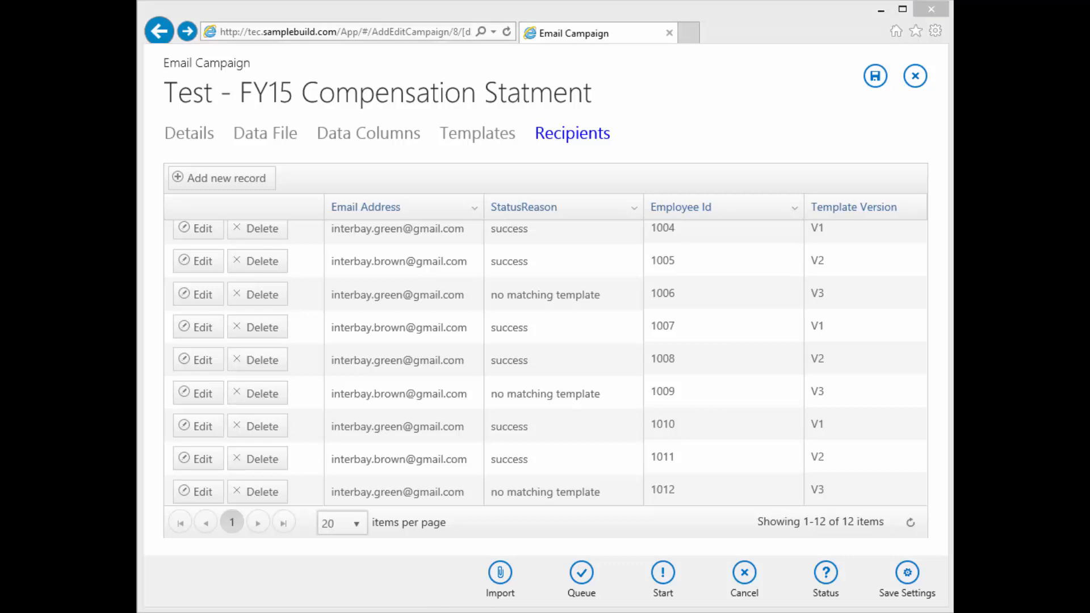
key("alt+Tab")
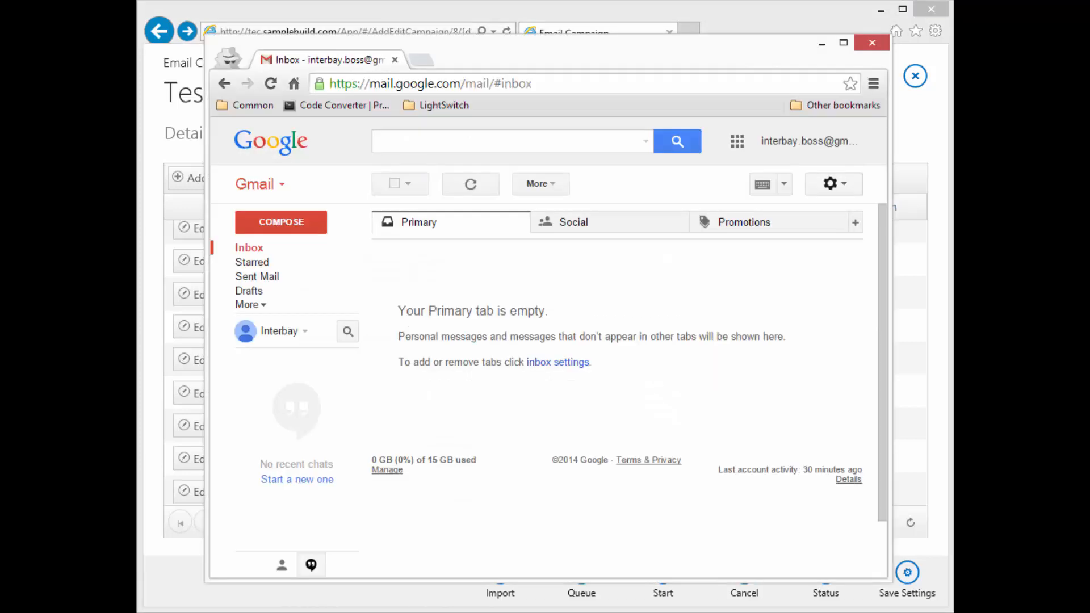
Sign out of the sender's Gmail account and remove it from the saved accounts
left_click(801, 141)
left_click(823, 291)
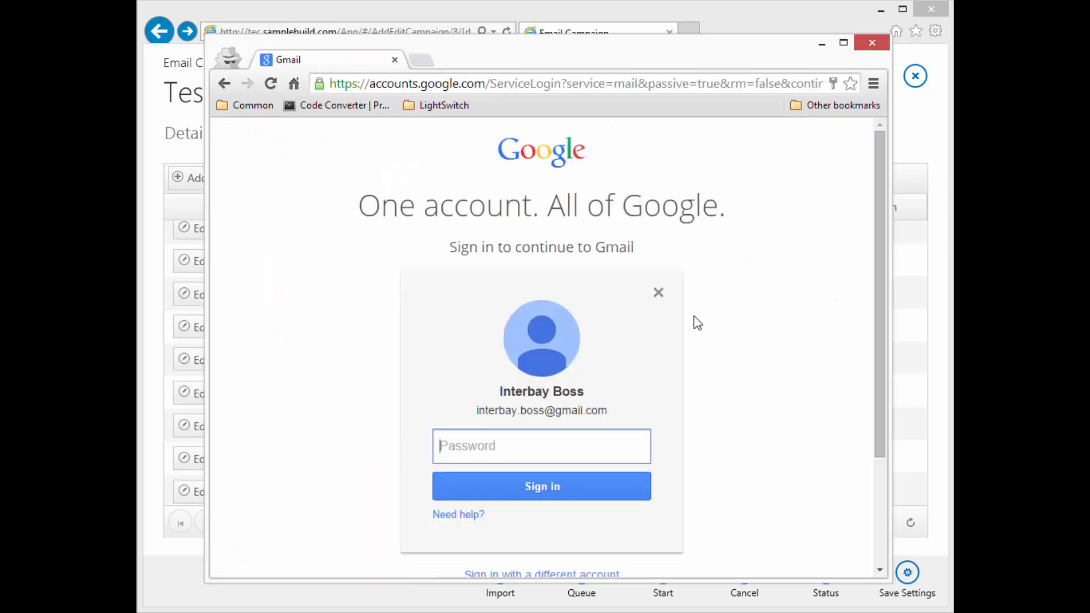
left_click(659, 292)
Sign in with the recipient's email address and password
left_click(565, 416)
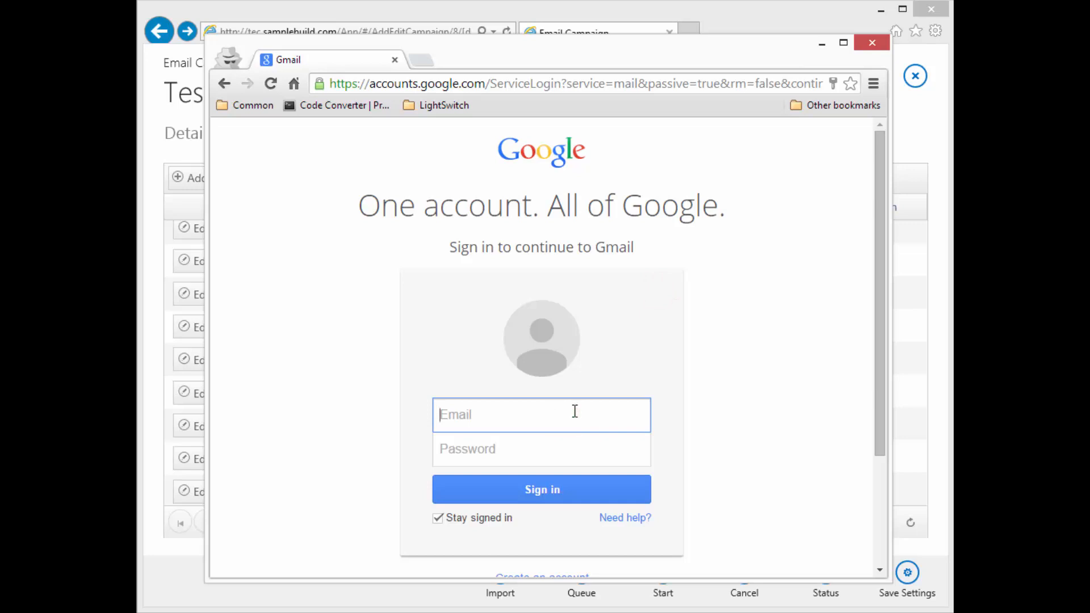
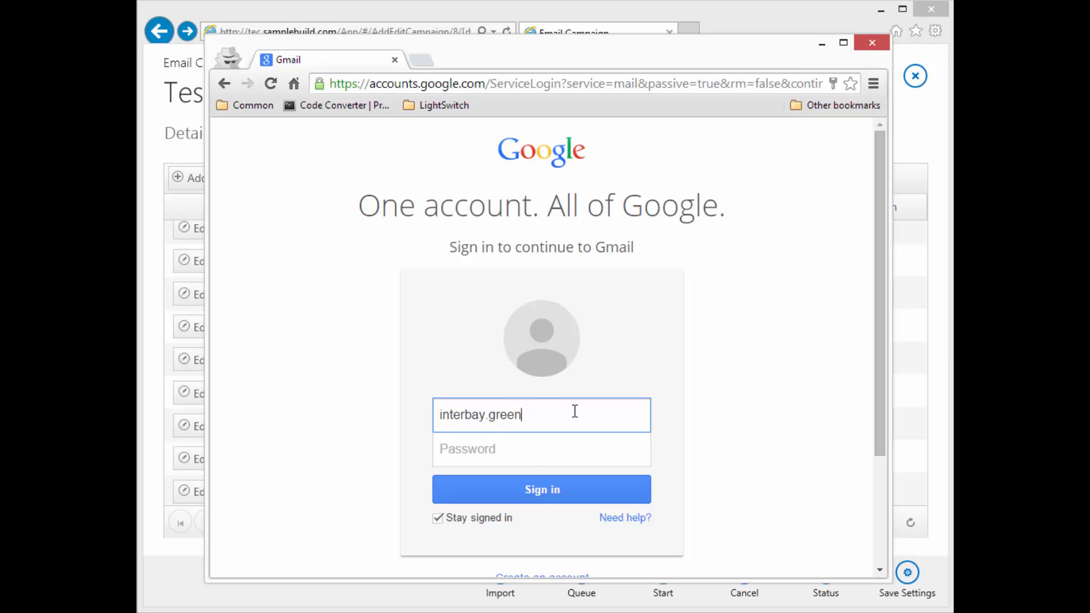
key("Tab")
type("•••")
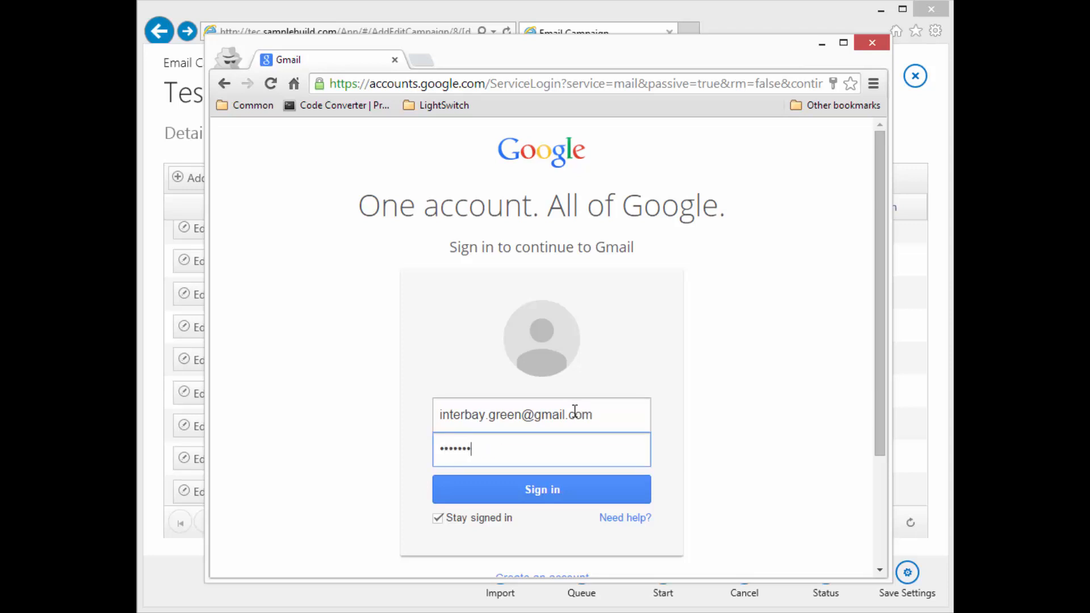
type("•")
key("Return")
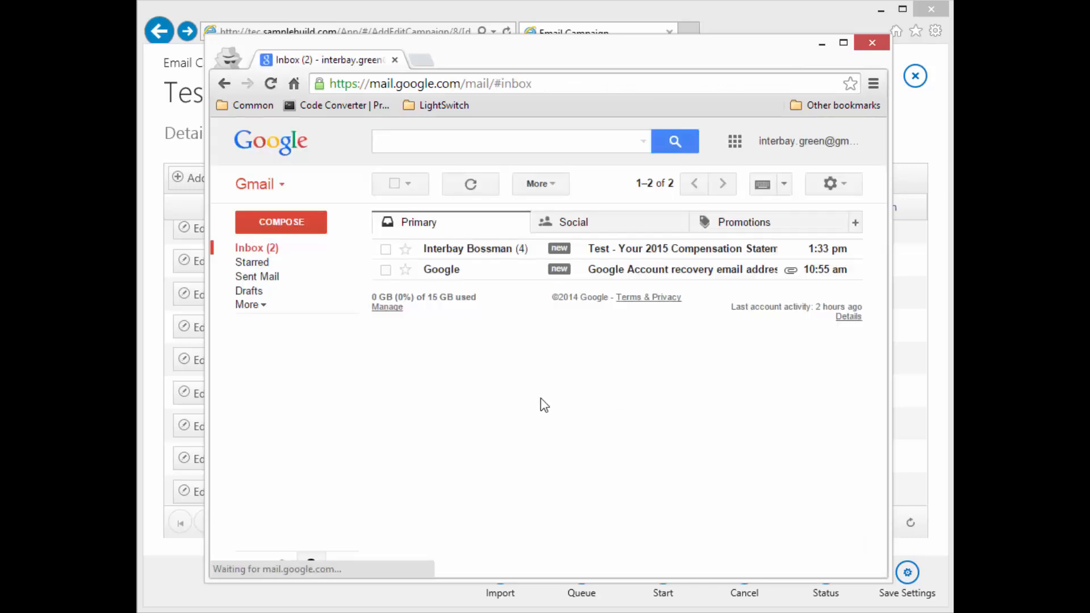
left_click(386, 269)
left_click(504, 182)
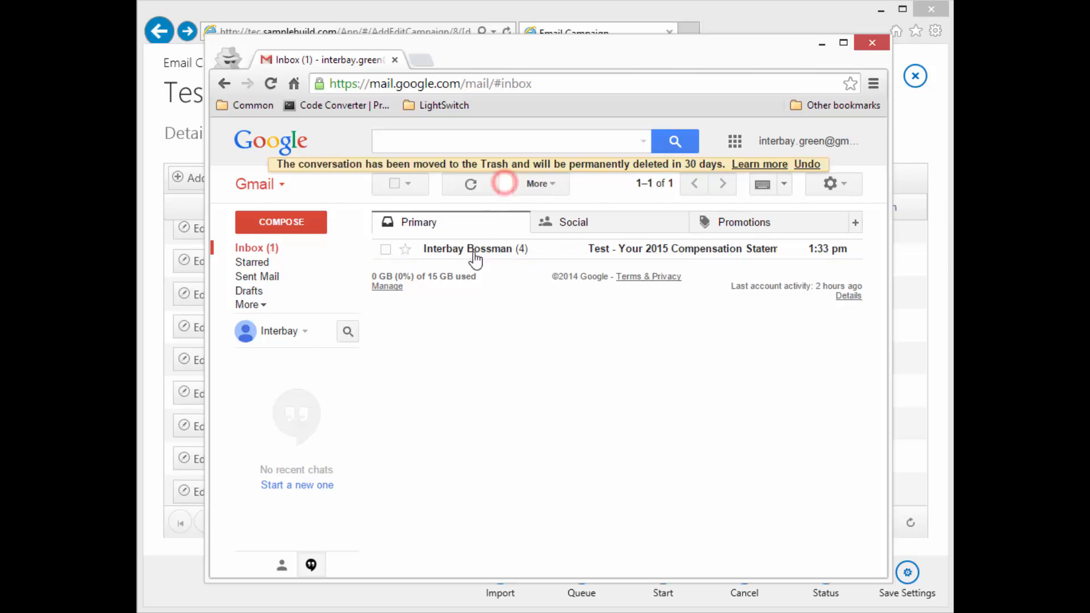
left_click(633, 250)
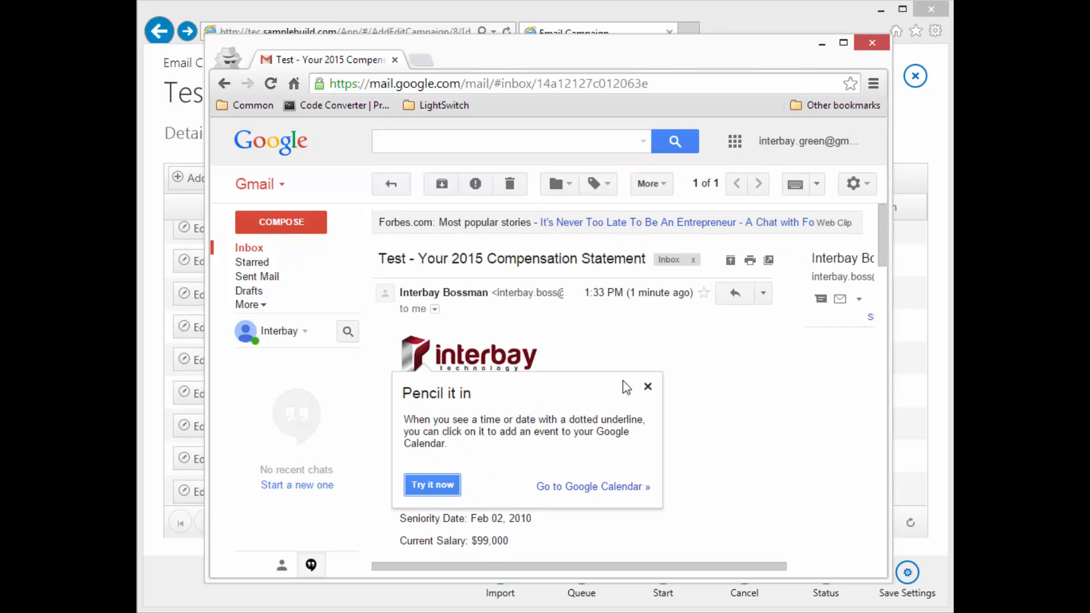
left_click(648, 388)
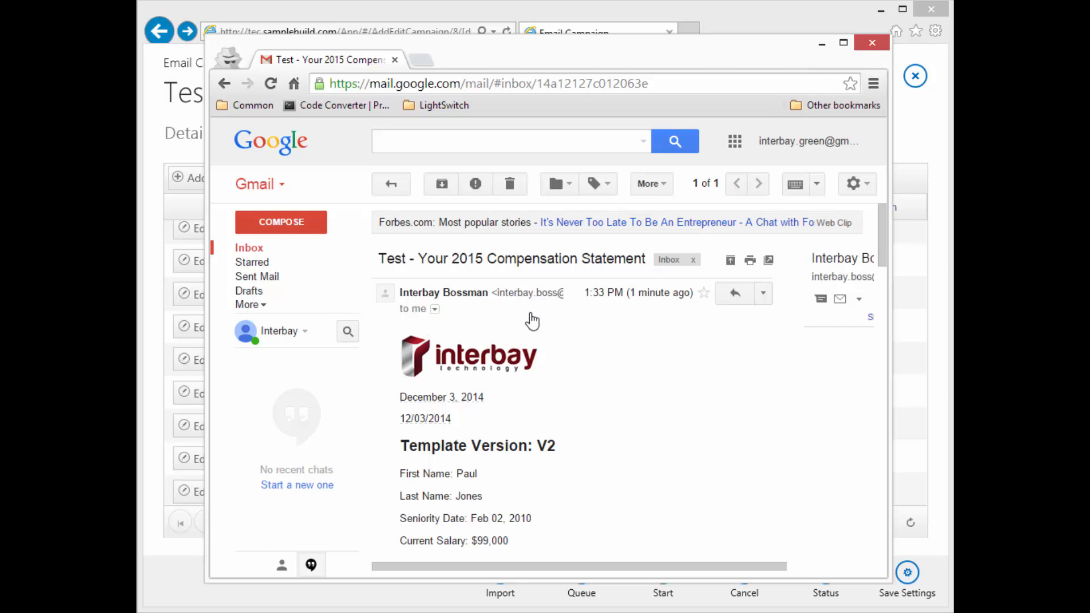
scroll(628, 354, "down", 3)
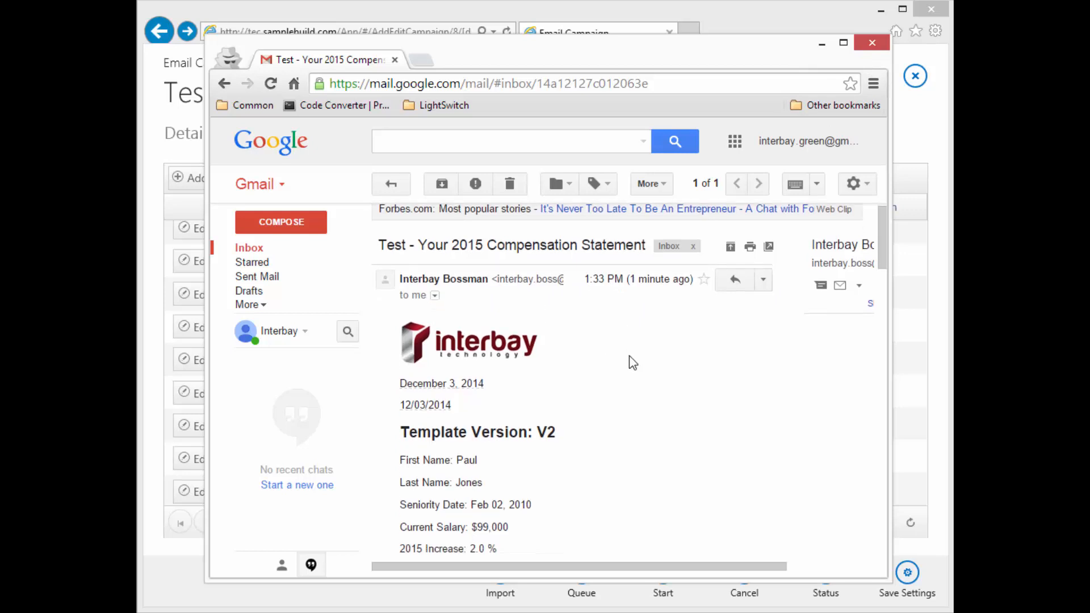
scroll(632, 365, "up", 1)
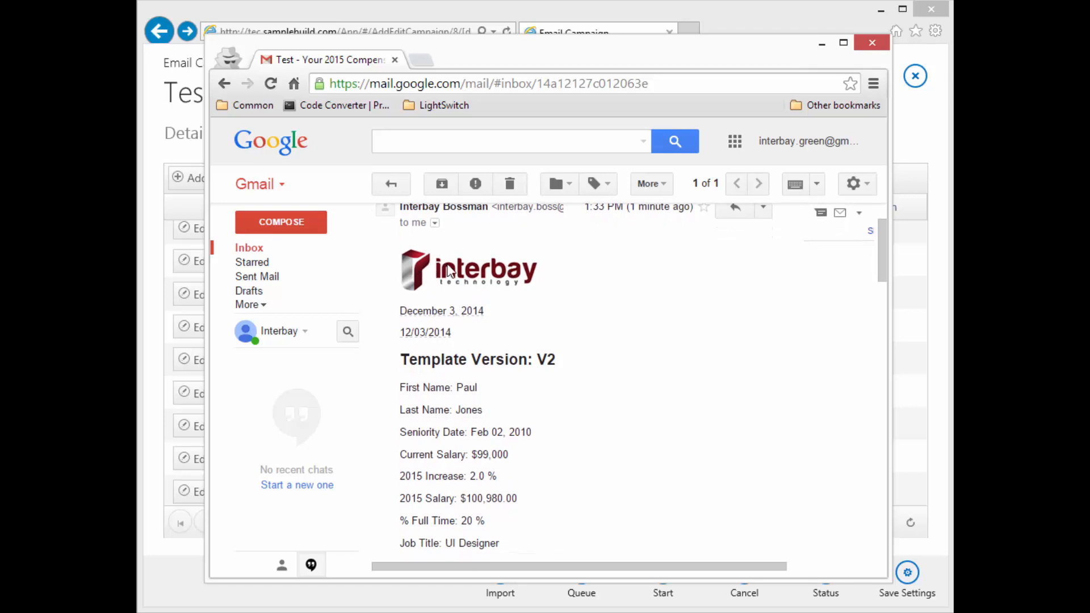
scroll(661, 316, "down", 1)
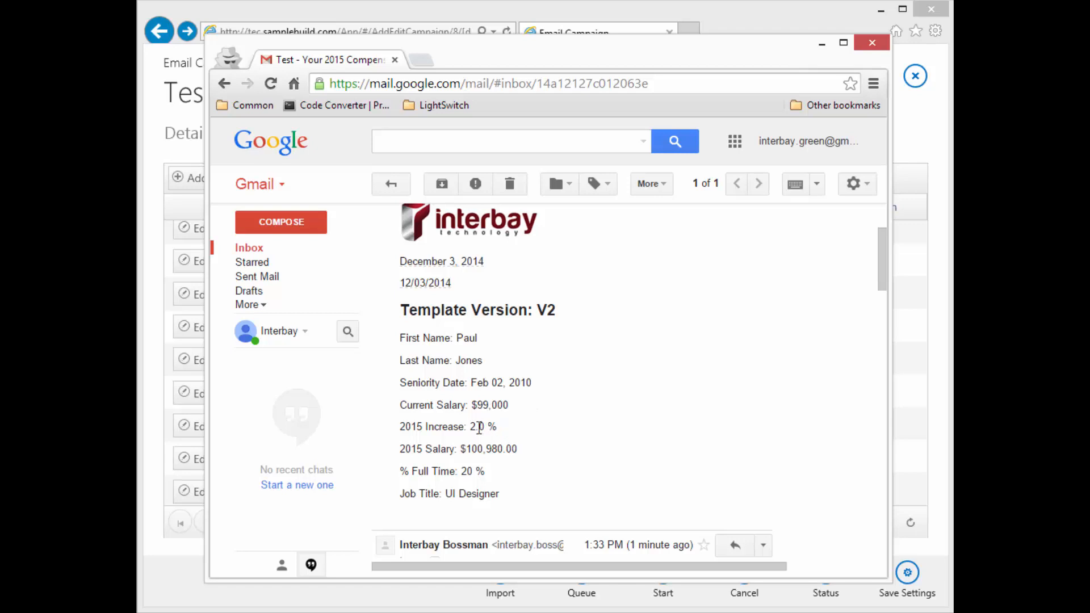
left_click_drag(470, 426, 531, 449)
left_click(555, 445)
scroll(573, 442, "down", 2)
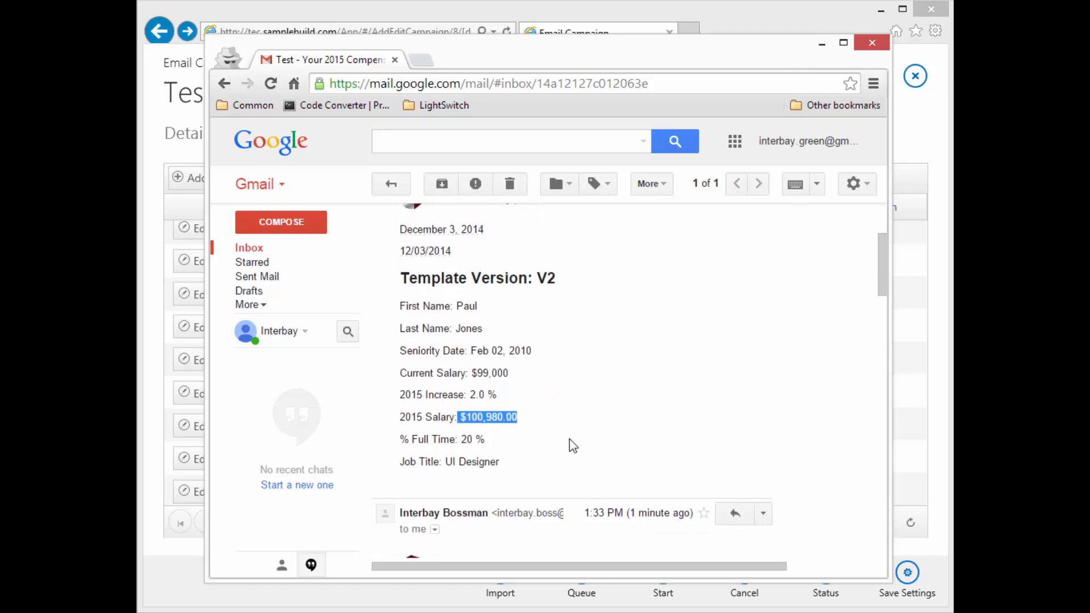
left_click(459, 370)
left_click_drag(530, 369, 465, 368)
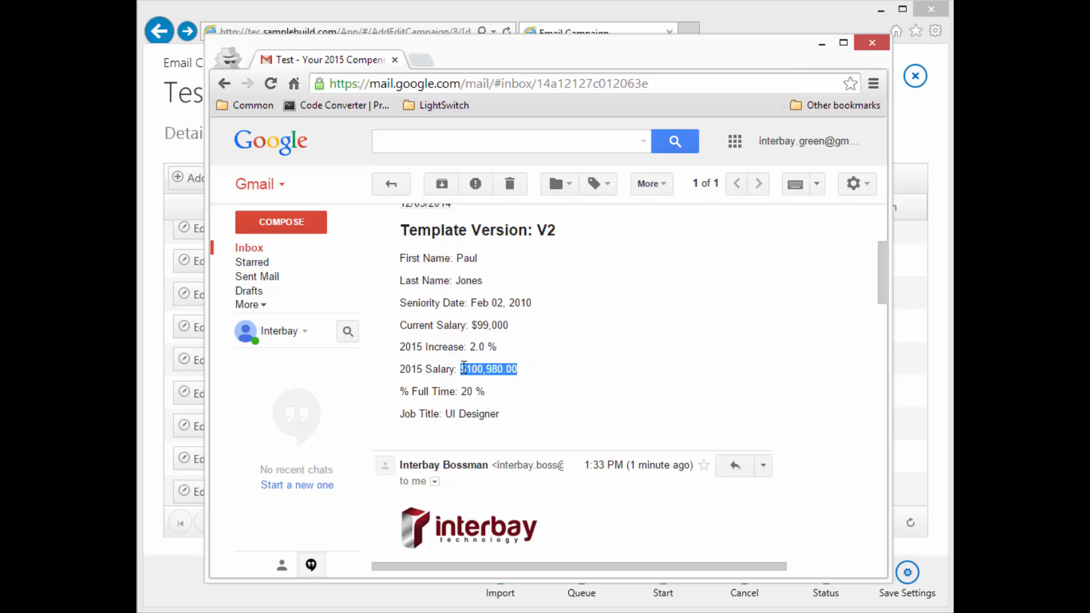
left_click(558, 364)
scroll(553, 366, "down", 2)
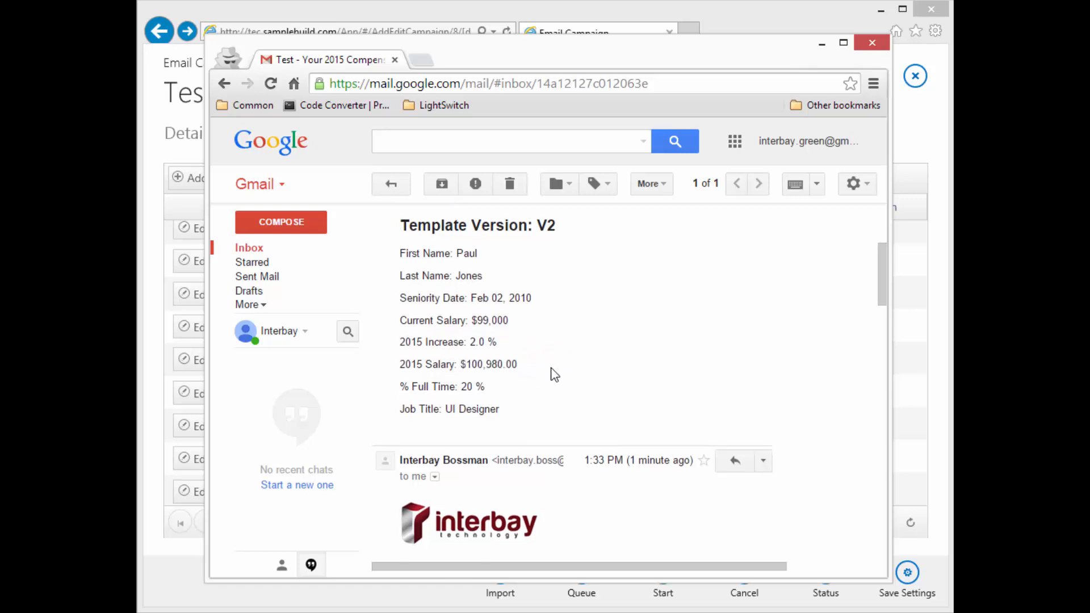
scroll(530, 350, "down", 5)
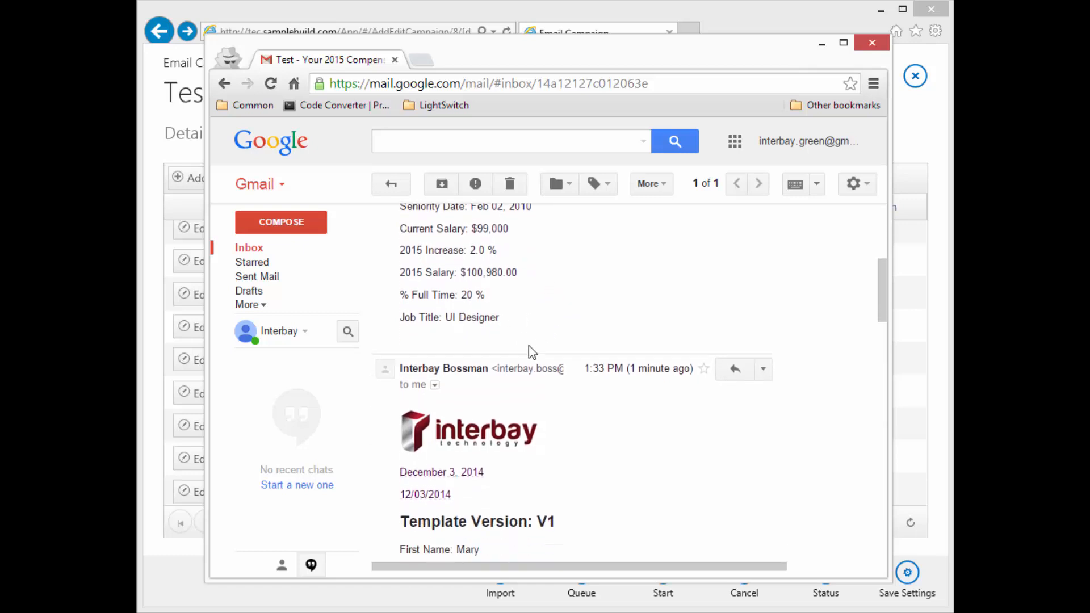
scroll(529, 345, "up", 10)
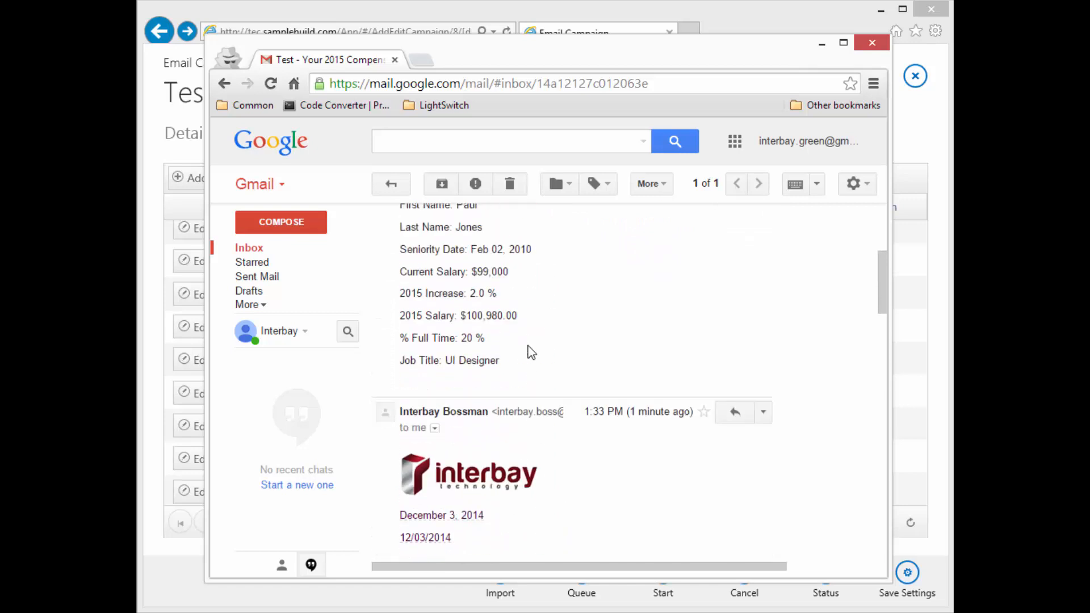
double_click(546, 414)
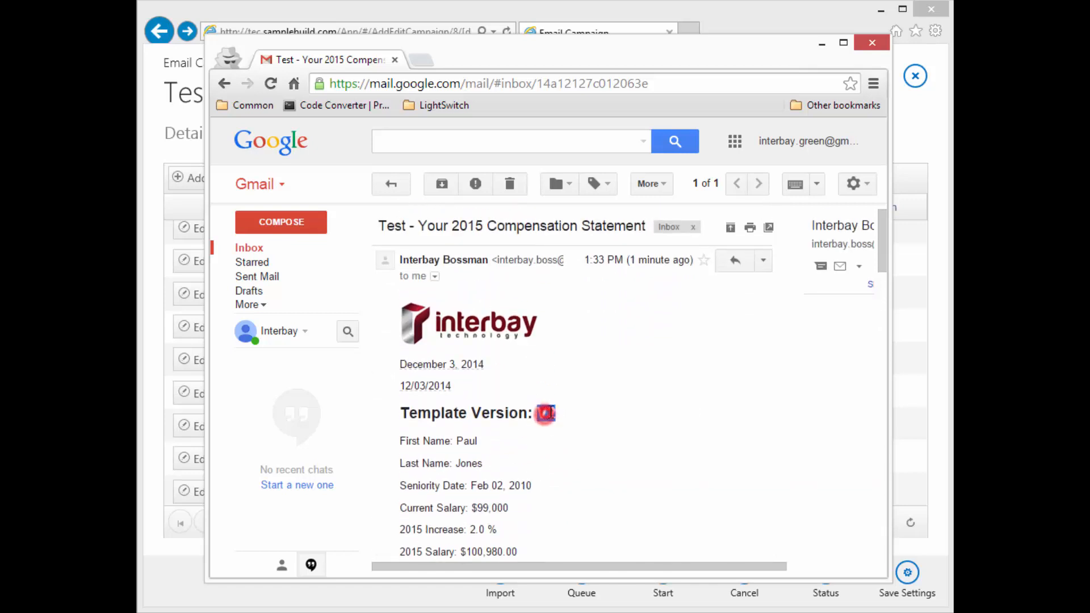
scroll(679, 432, "down", 5)
scroll(677, 415, "down", 3)
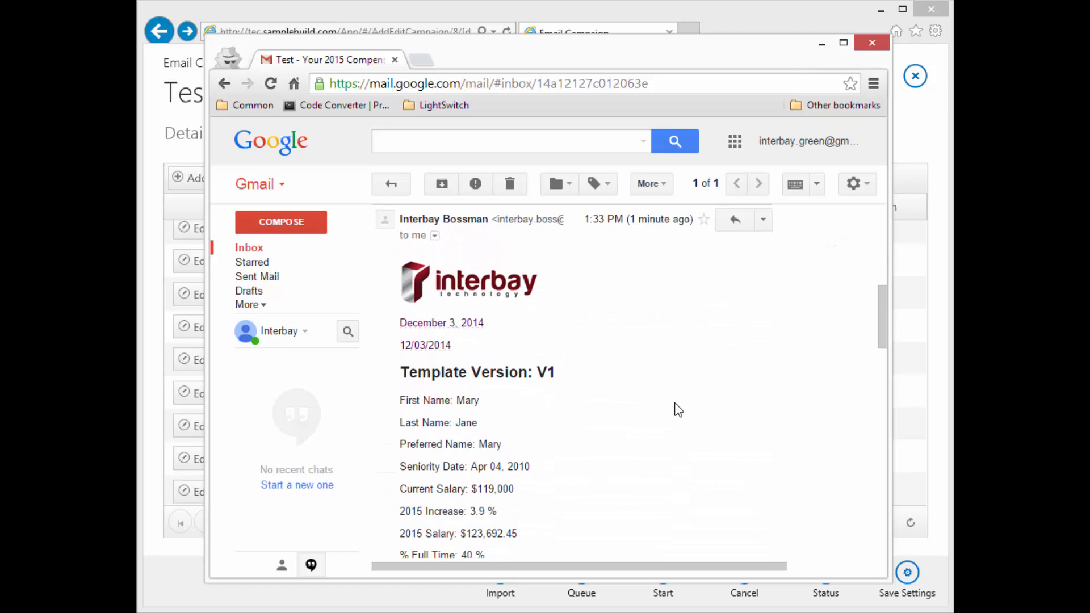
scroll(676, 406, "up", 7)
scroll(520, 509, "down", 1)
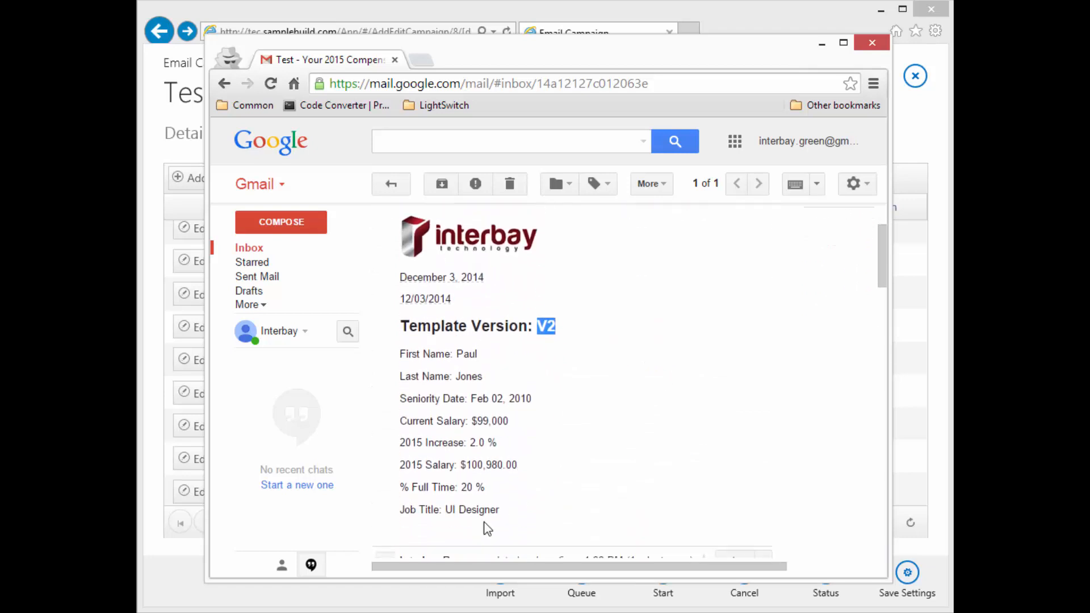
scroll(624, 482, "down", 6)
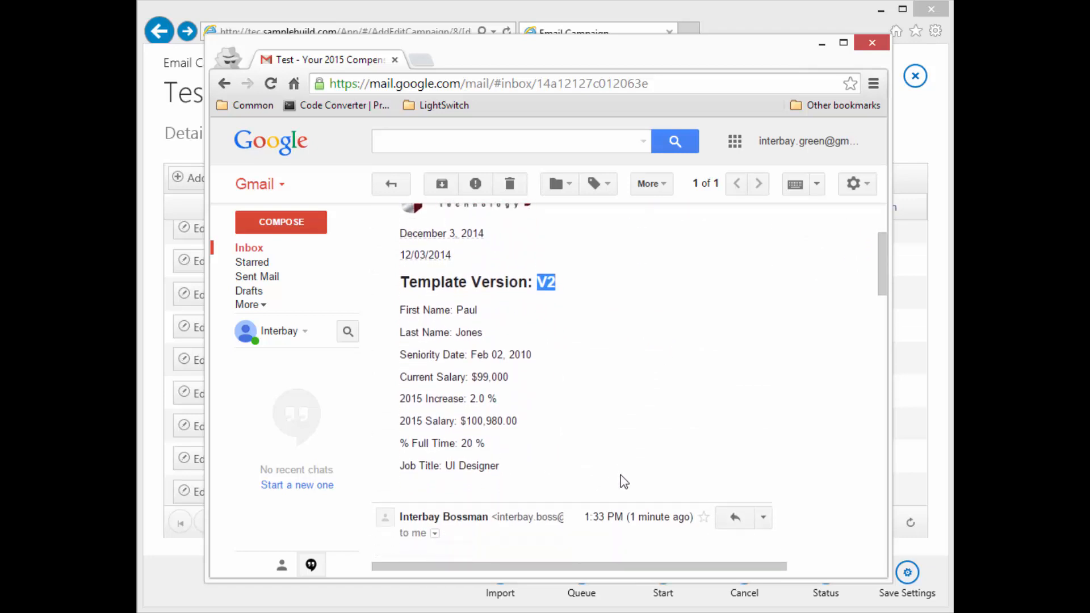
scroll(609, 479, "down", 2)
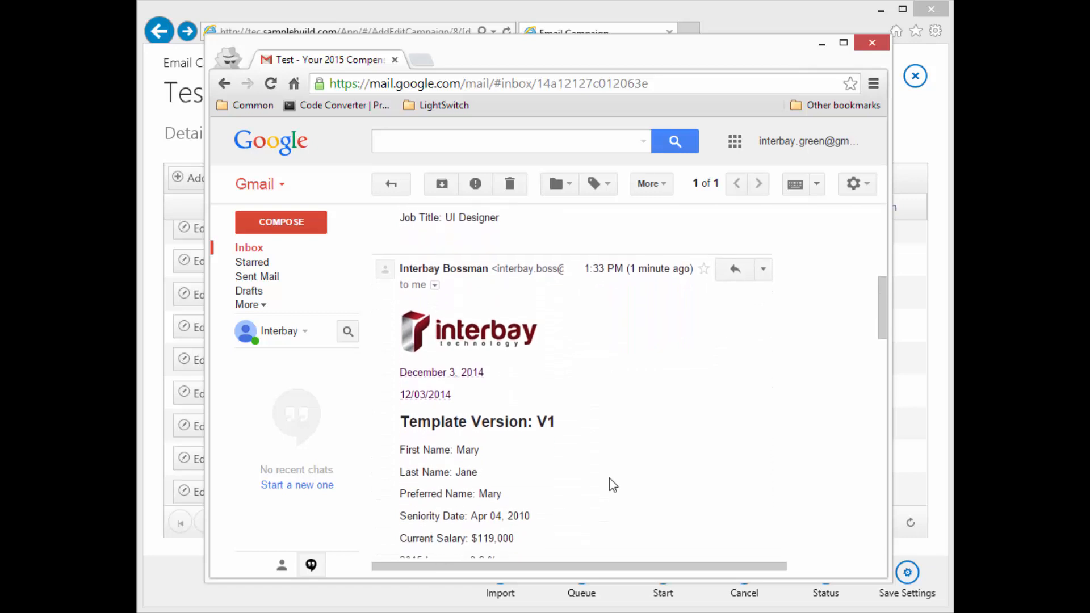
scroll(600, 480, "down", 3)
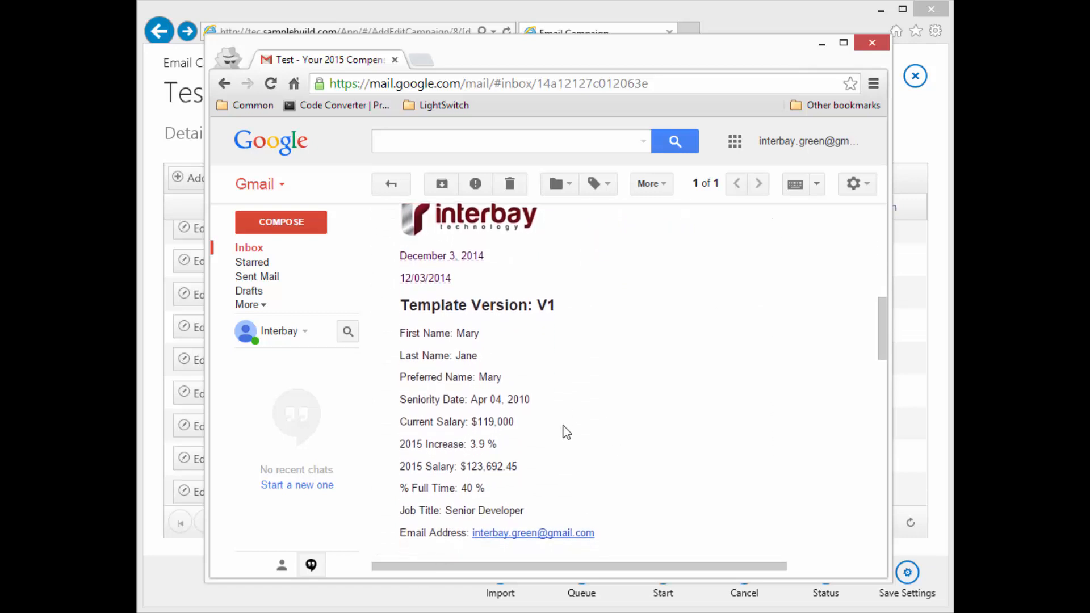
scroll(567, 428, "down", 3)
scroll(571, 337, "up", 1)
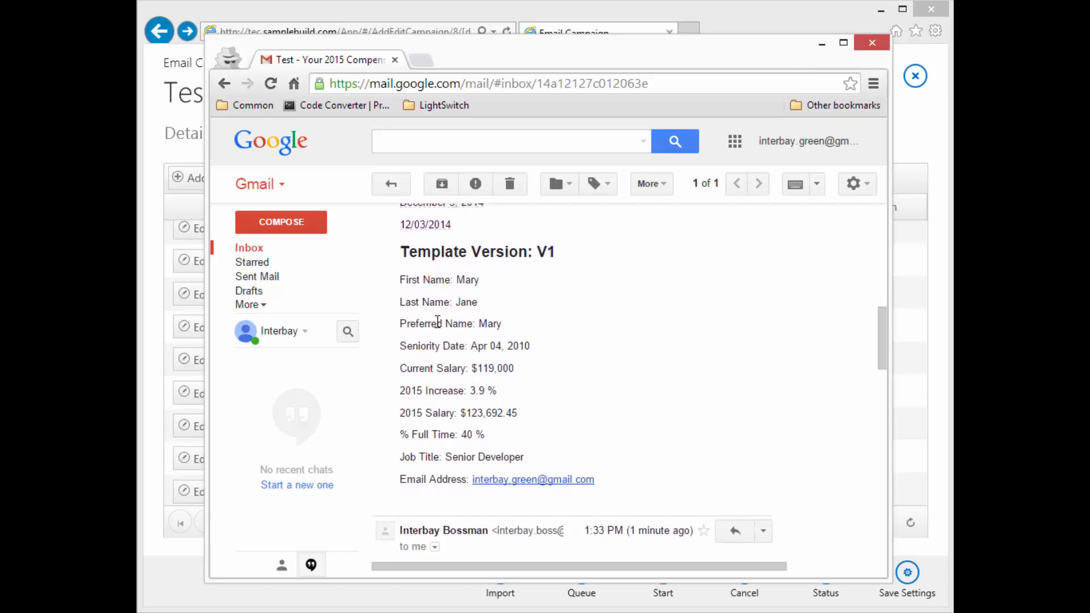
double_click(492, 324)
double_click(435, 481)
scroll(642, 417, "down", 5)
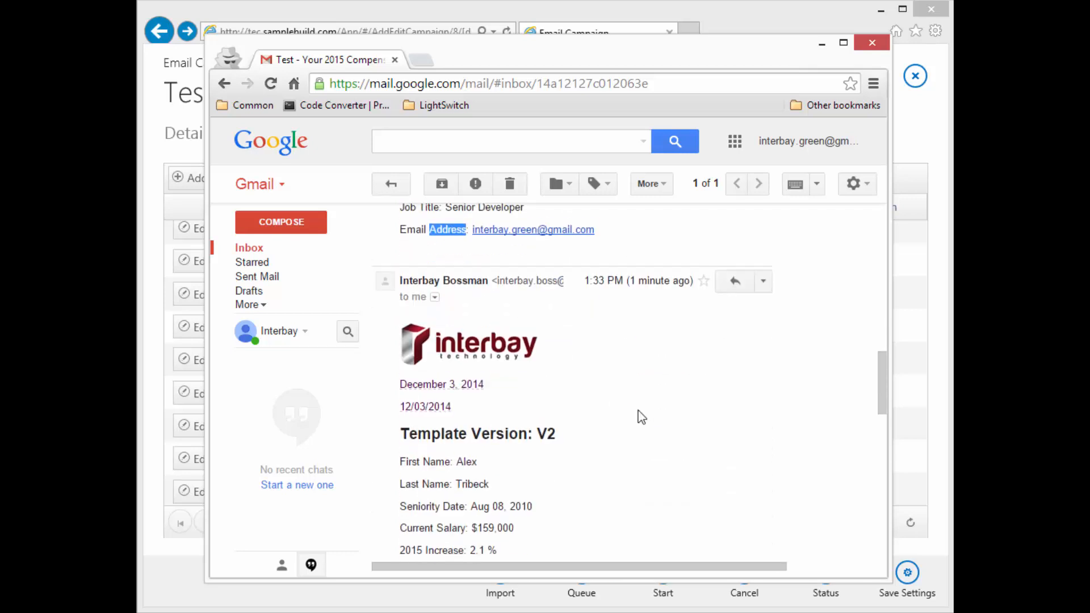
scroll(641, 418, "down", 2)
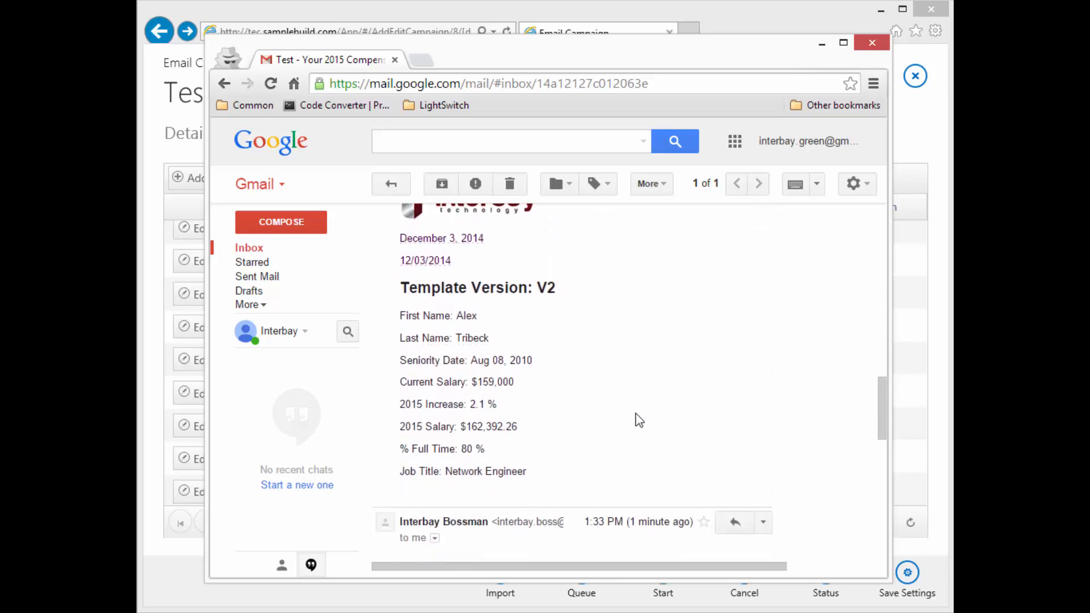
scroll(636, 422, "down", 6)
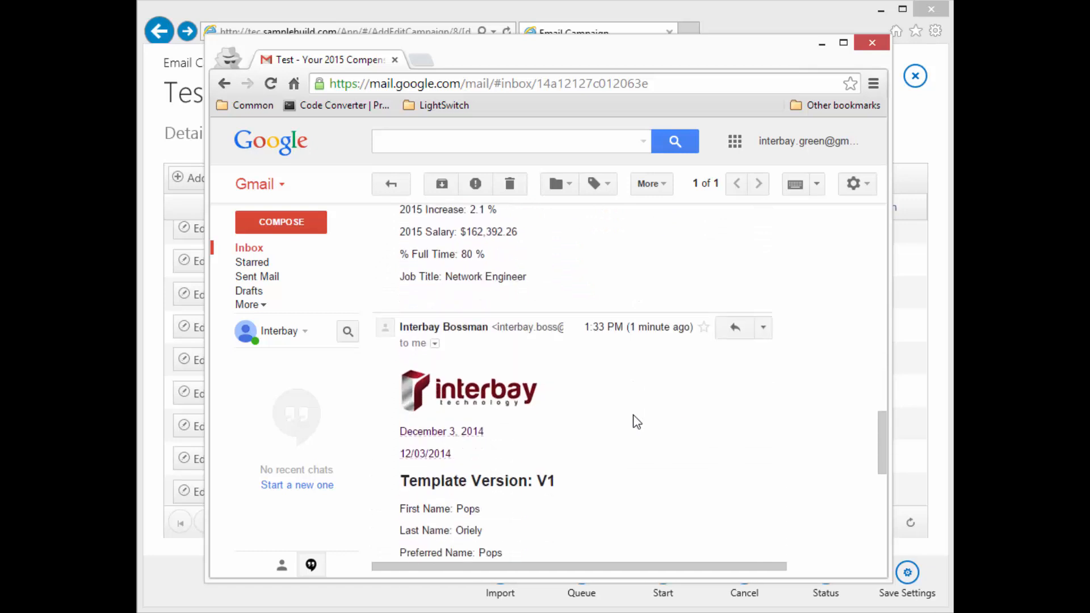
scroll(637, 421, "up", 13)
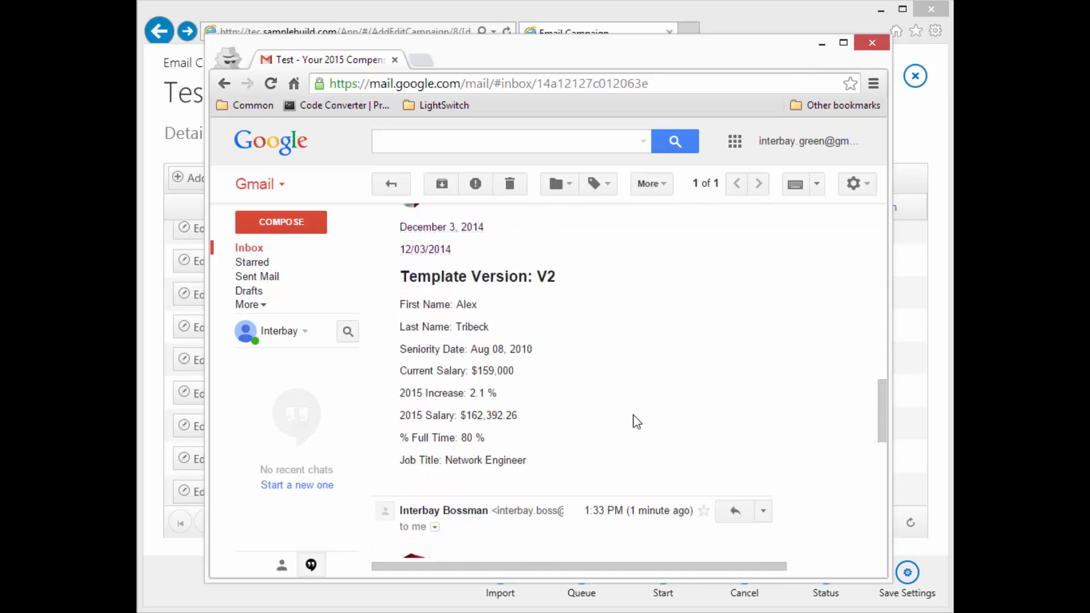
scroll(637, 421, "up", 10)
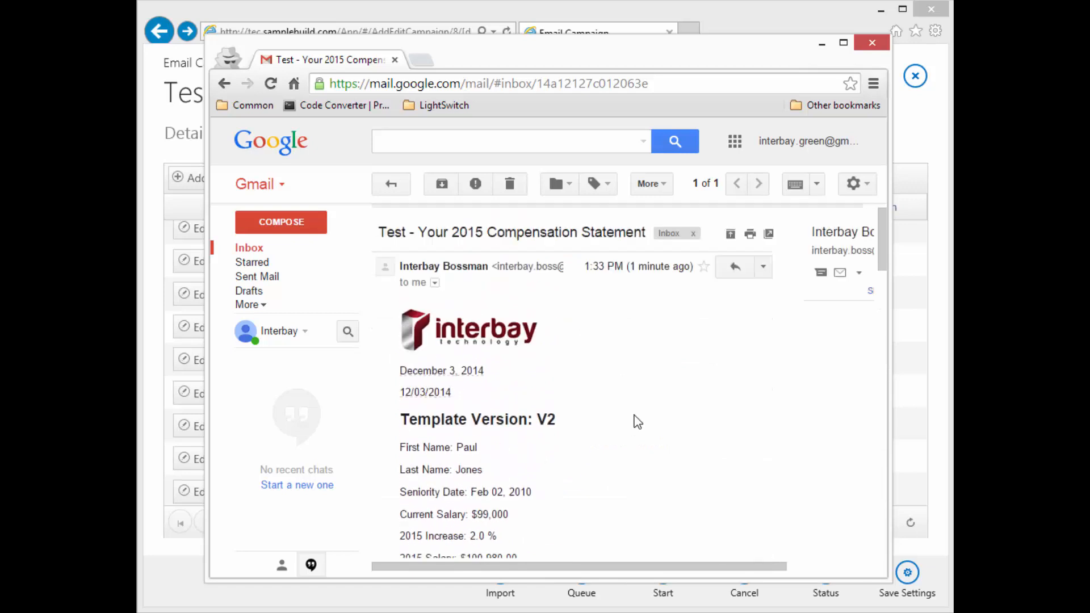
Sign out of the current Google account and remove it from the saved accounts
left_click(801, 143)
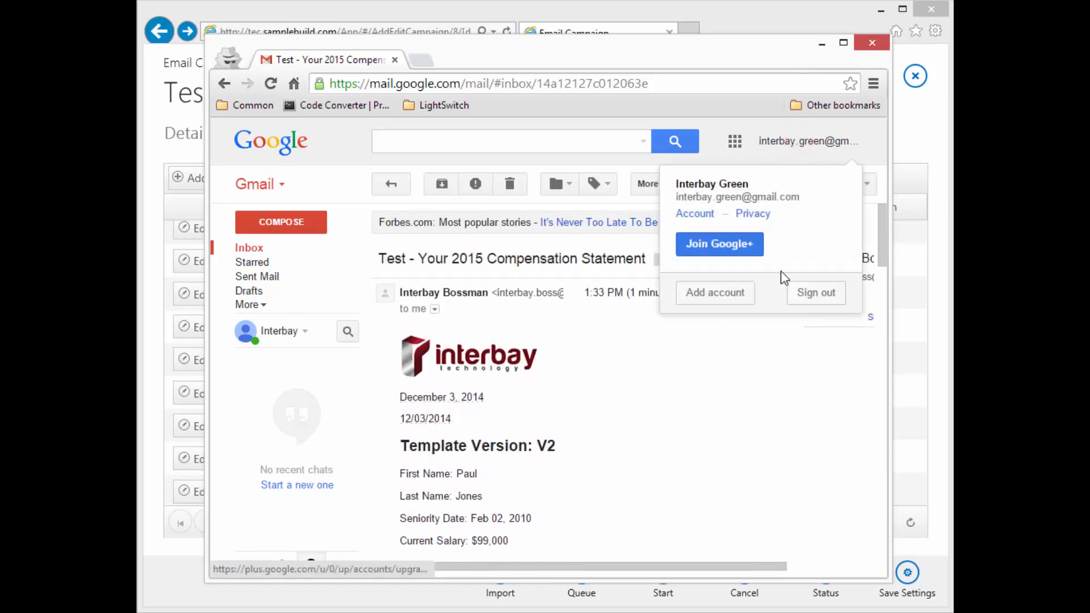
left_click(815, 294)
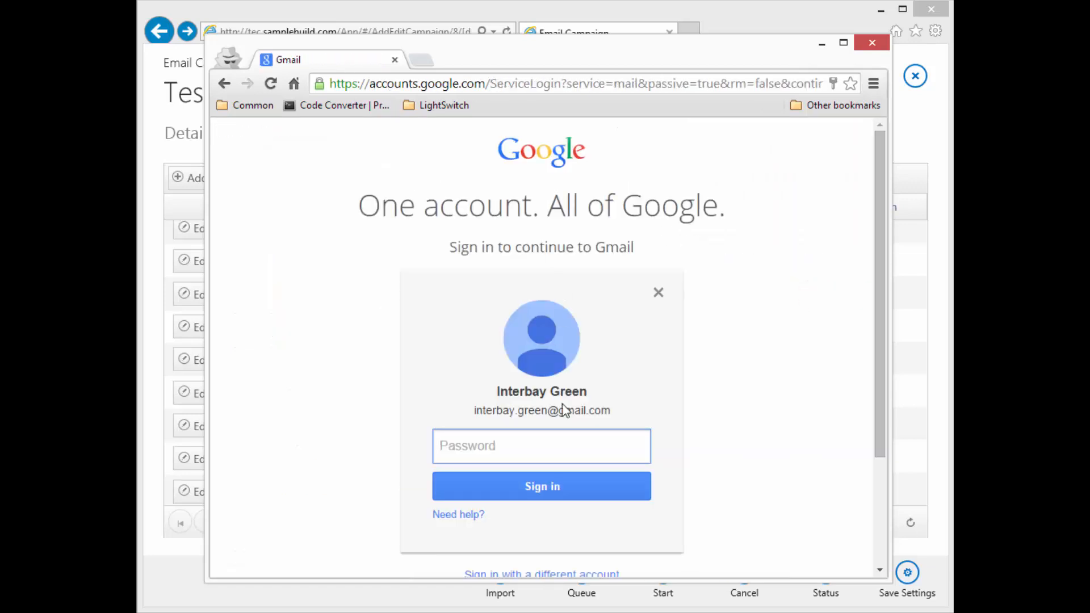
left_click(659, 293)
Sign in with the other recipient's email and password, then open the compensation statement email
left_click(525, 414)
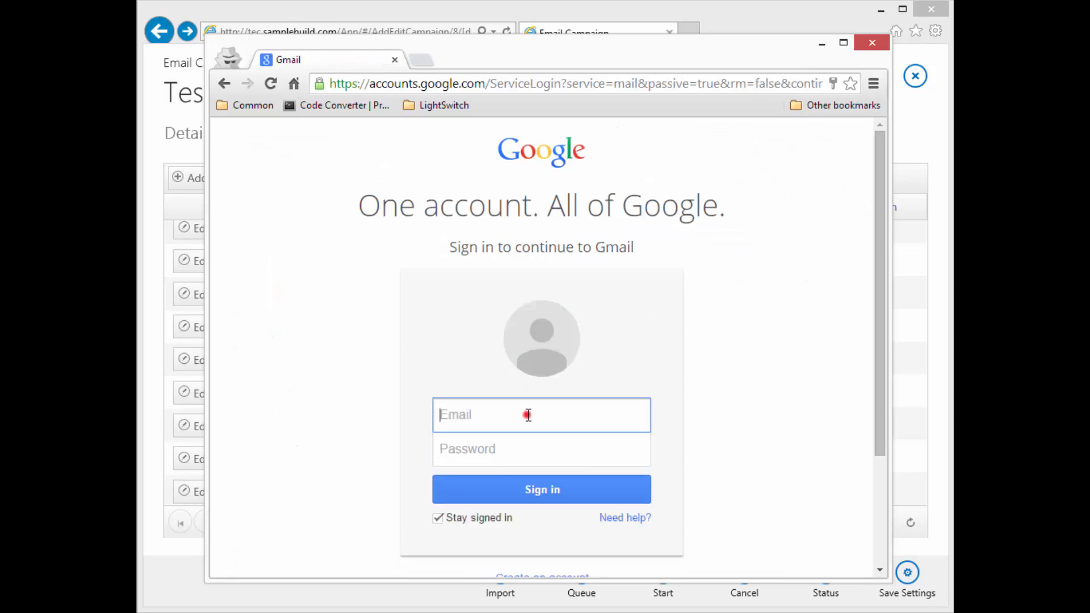
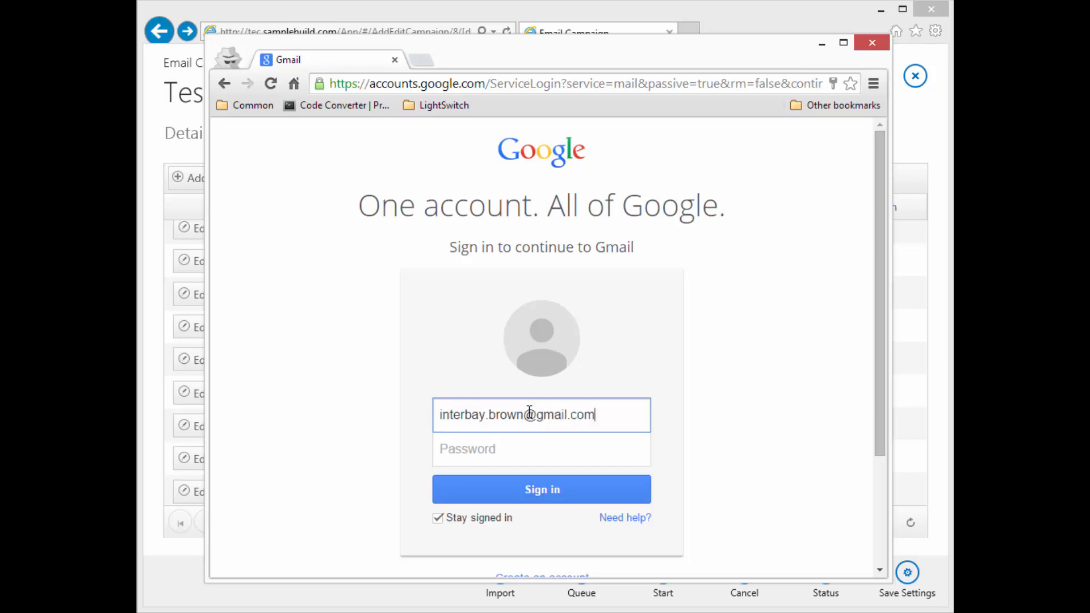
key("Tab")
type("*********")
key("Return")
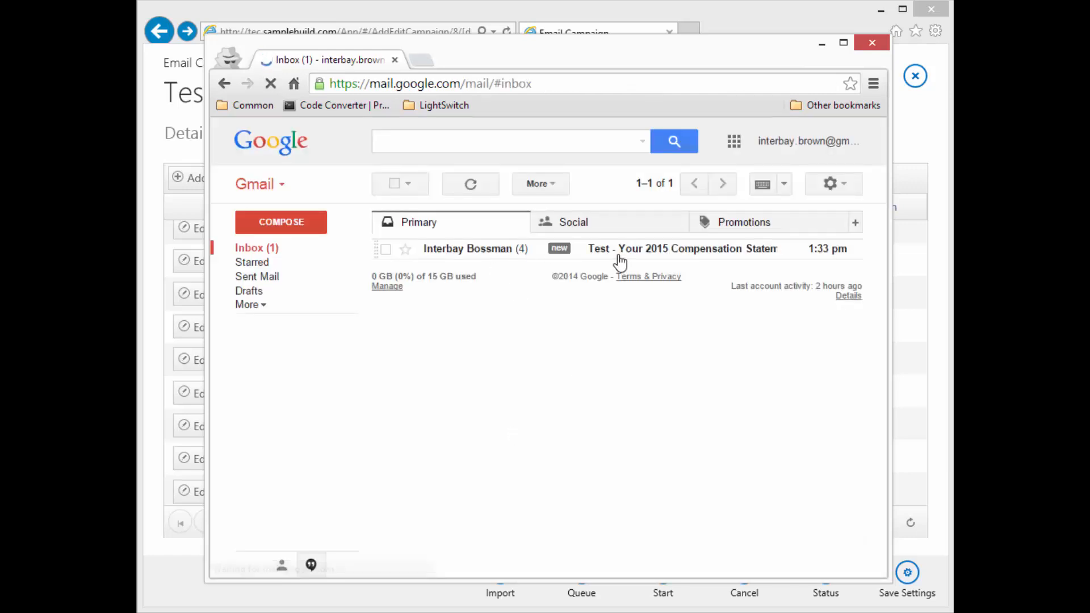
left_click(703, 249)
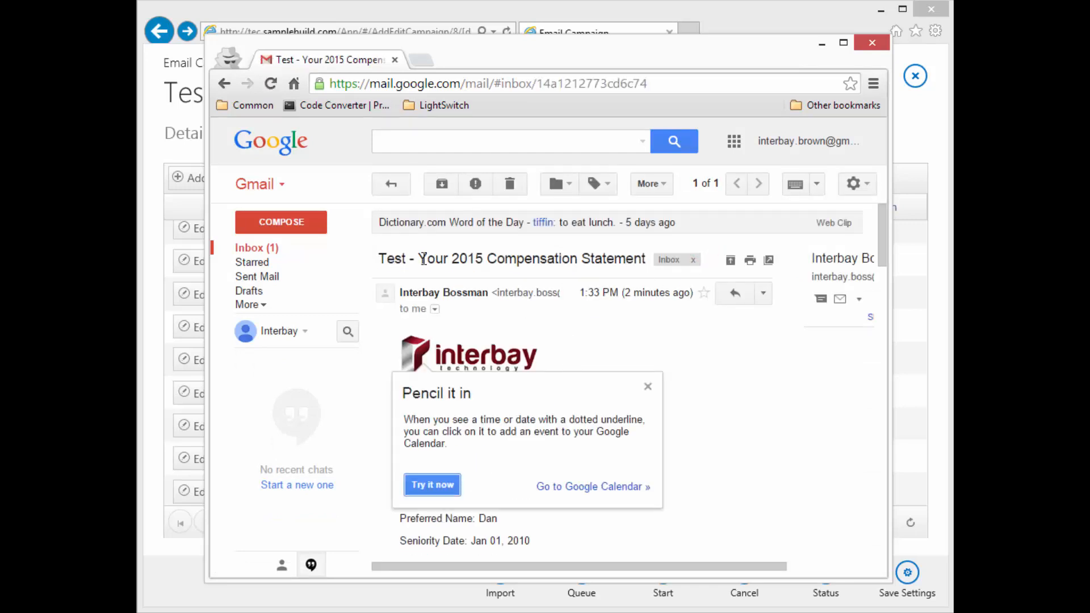
left_click_drag(375, 260, 643, 252)
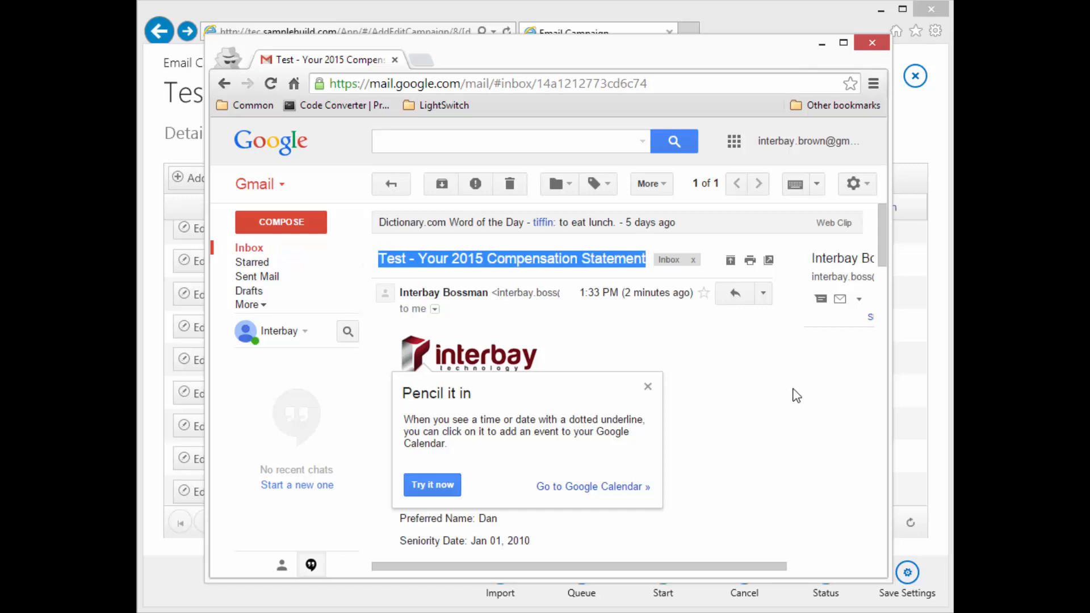
scroll(737, 375, "down", 1)
left_click(648, 363)
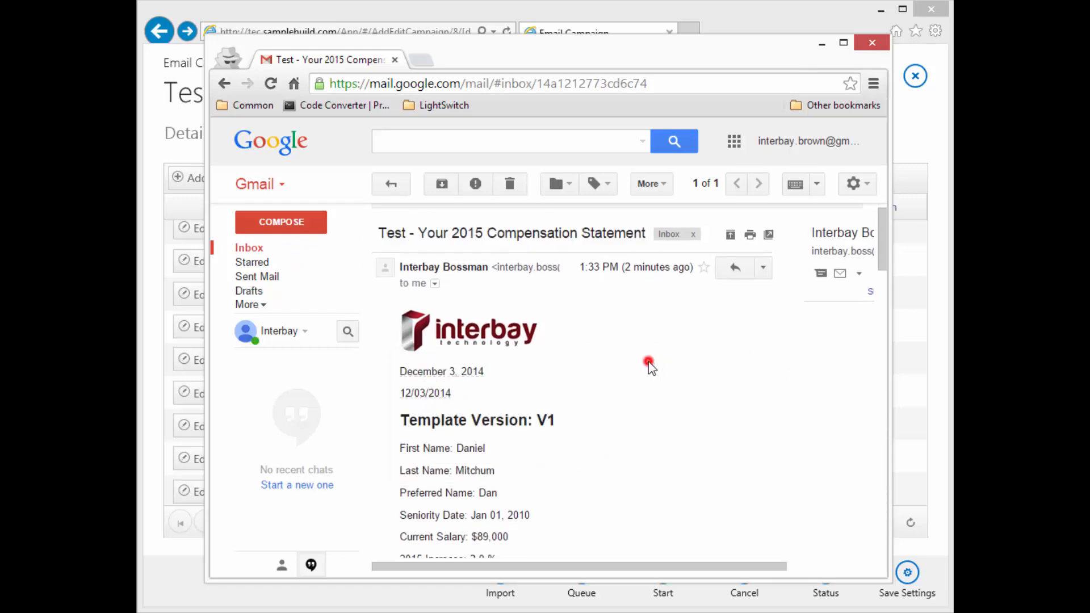
scroll(689, 409, "down", 5)
scroll(690, 409, "down", 10)
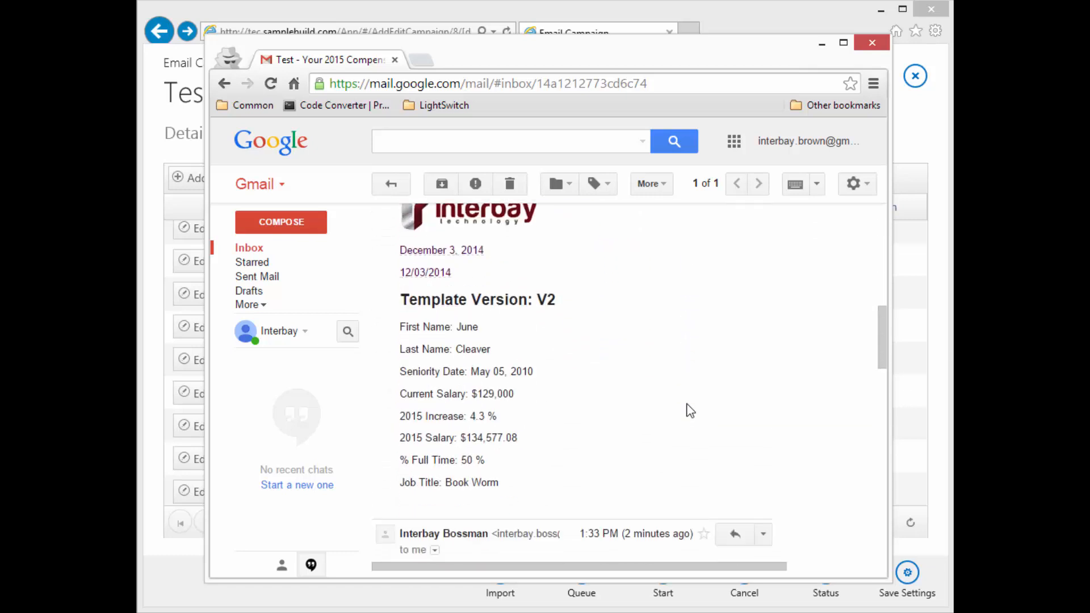
scroll(689, 410, "down", 1)
scroll(689, 410, "down", 10)
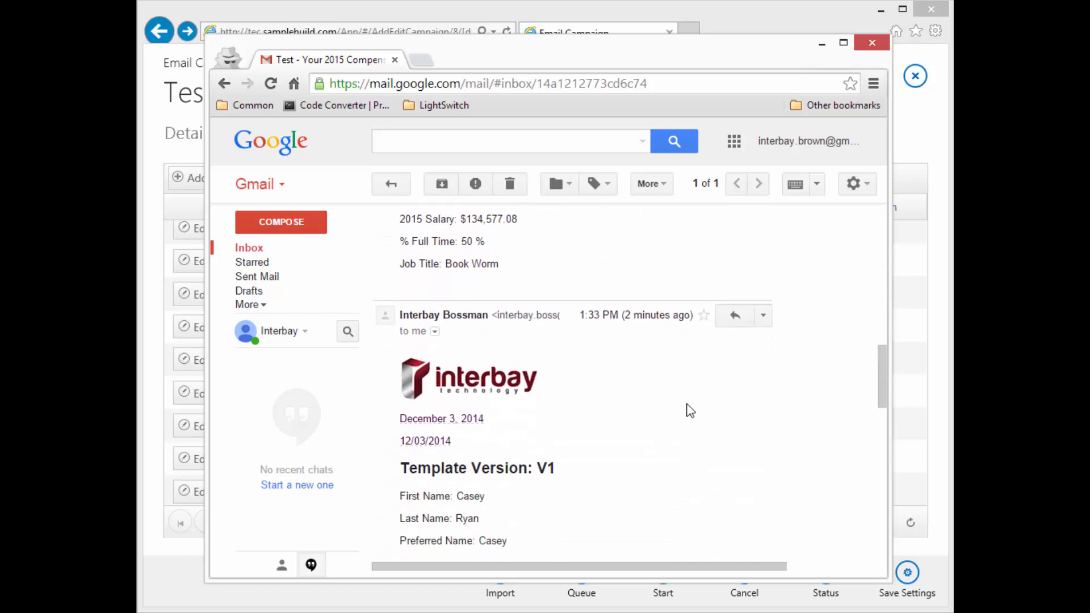
scroll(689, 410, "down", 4)
scroll(690, 409, "down", 3)
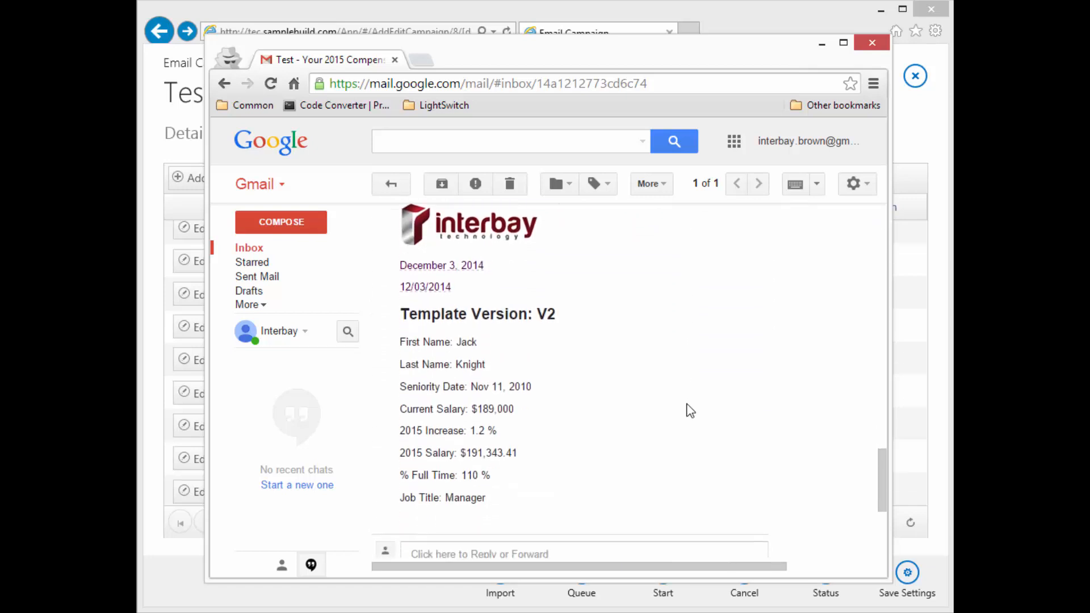
scroll(690, 410, "down", 5)
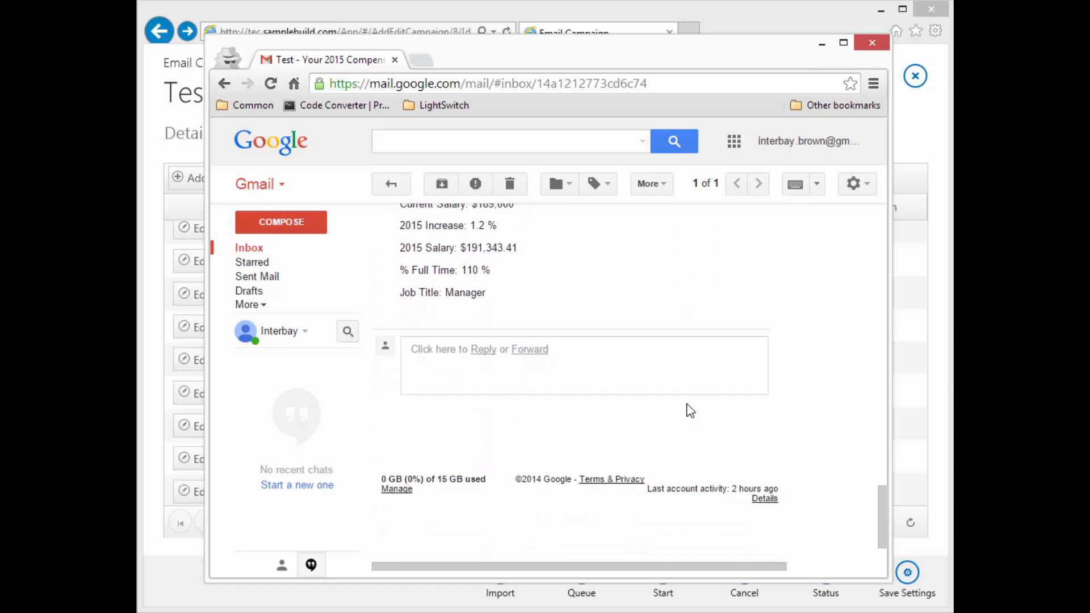
scroll(690, 410, "up", 5)
scroll(689, 410, "up", 10)
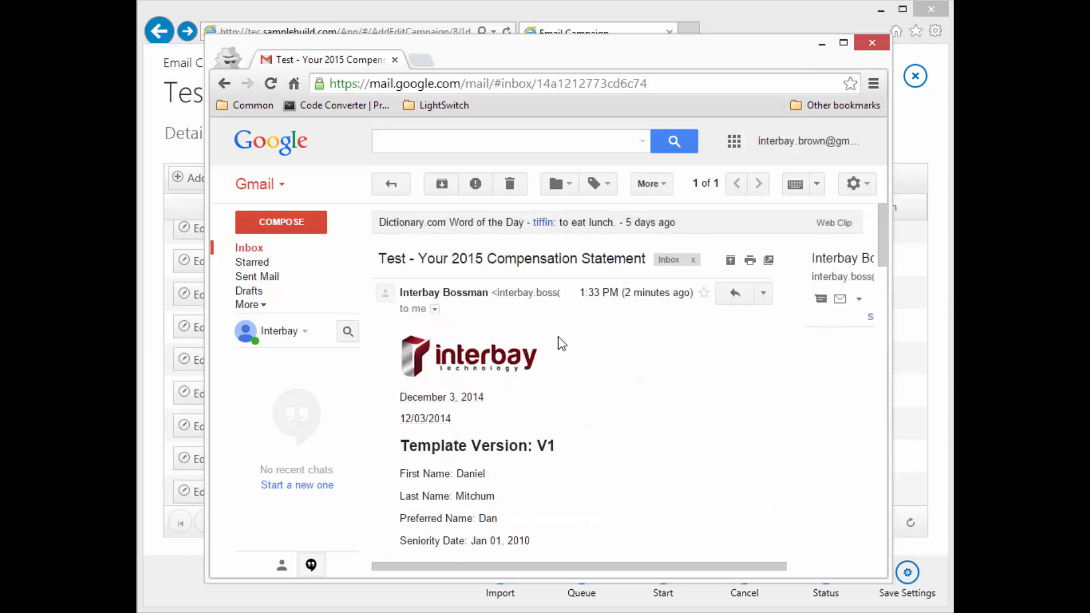
Sign out of the recipient Gmail account and remove it from the saved accounts
mouse_move(473, 297)
left_click(822, 142)
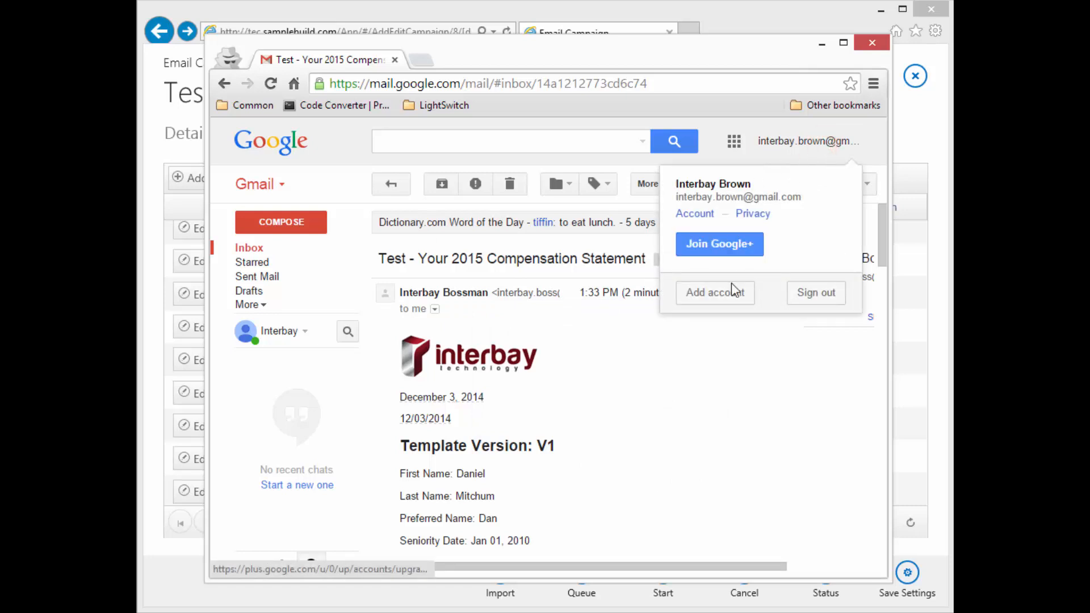
left_click(811, 294)
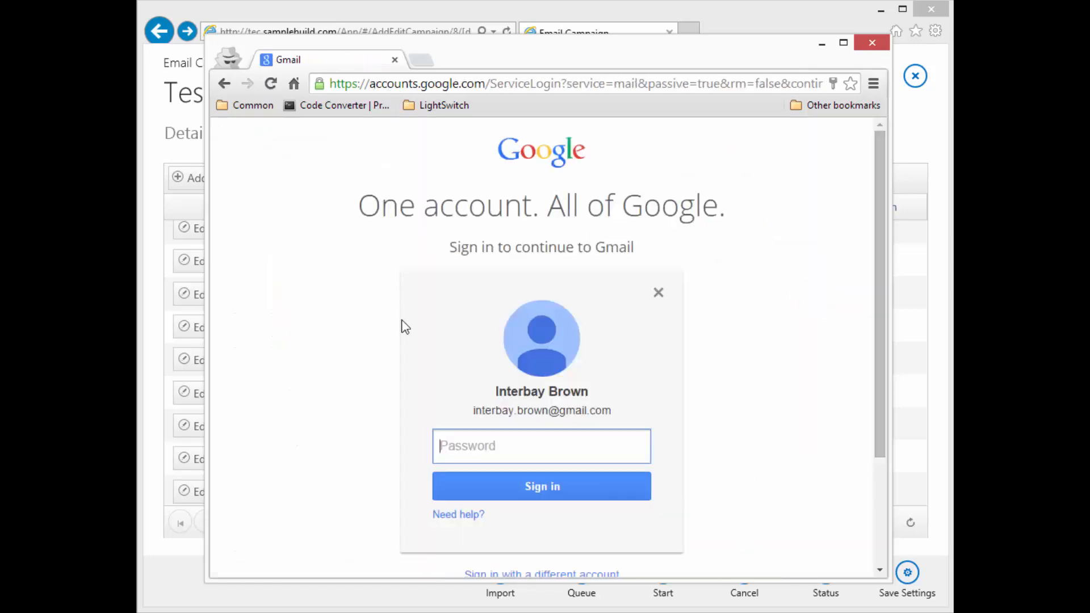
left_click(658, 292)
Sign in with the campaign sender's e-mail and password, then open the Completed campaign notice
left_click(484, 418)
key("Tab")
type("••")
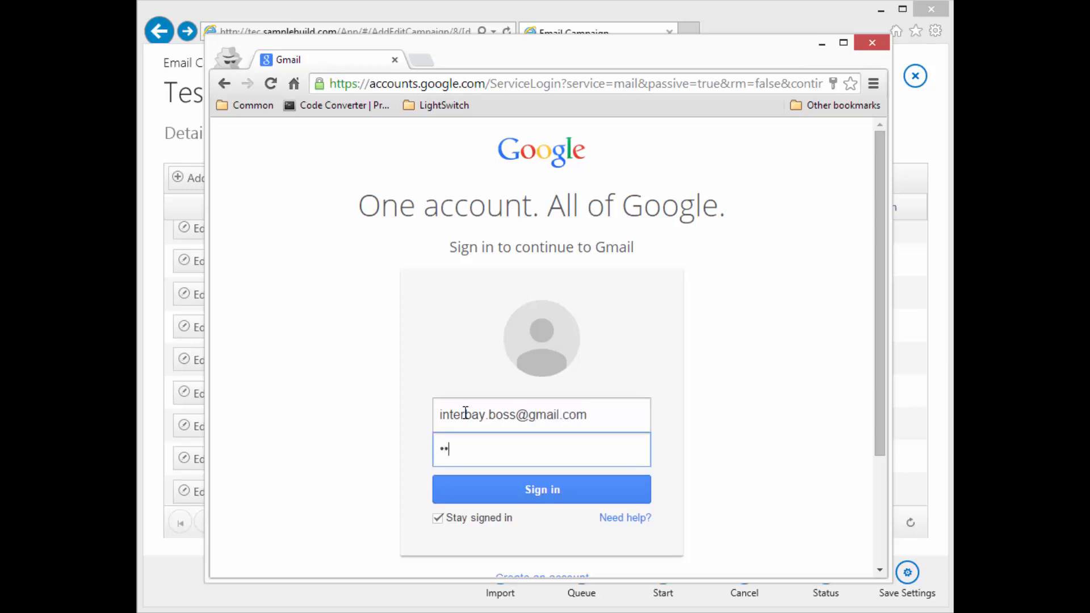
key("Return")
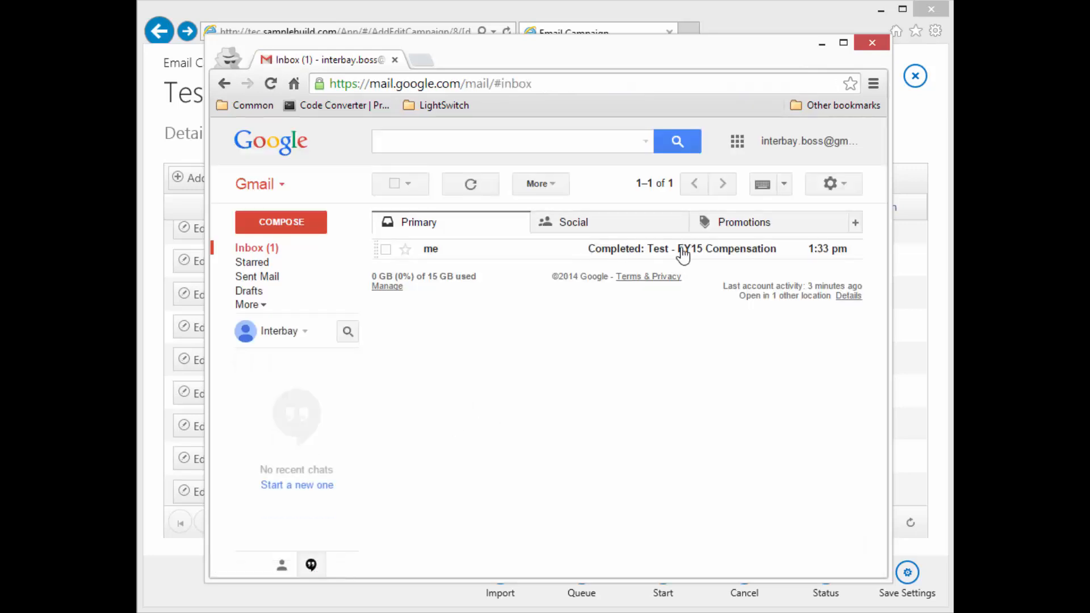
left_click(741, 256)
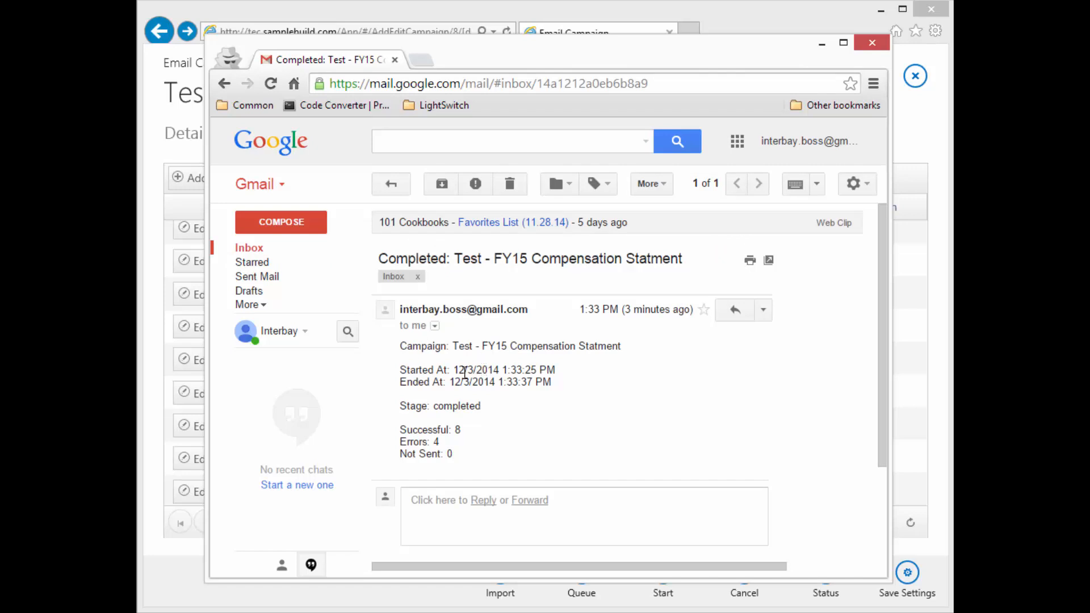
Read the FY15 completion report (8 successful, 4 errors), trash it, and minimize Gmail
left_click_drag(402, 346, 634, 346)
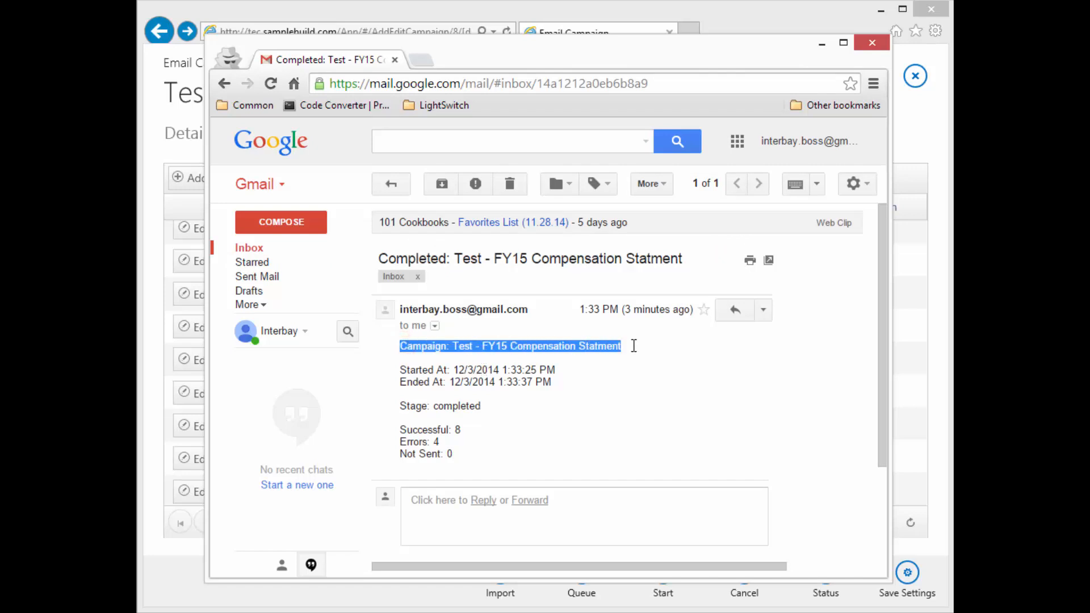
left_click(401, 372)
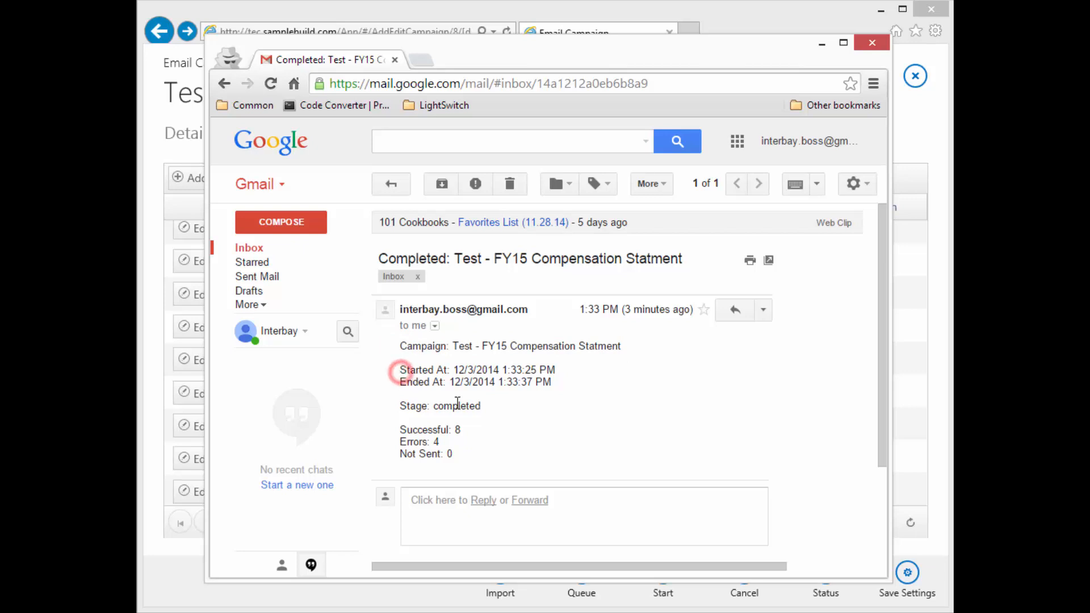
left_click(525, 366)
left_click(570, 383)
left_click(510, 186)
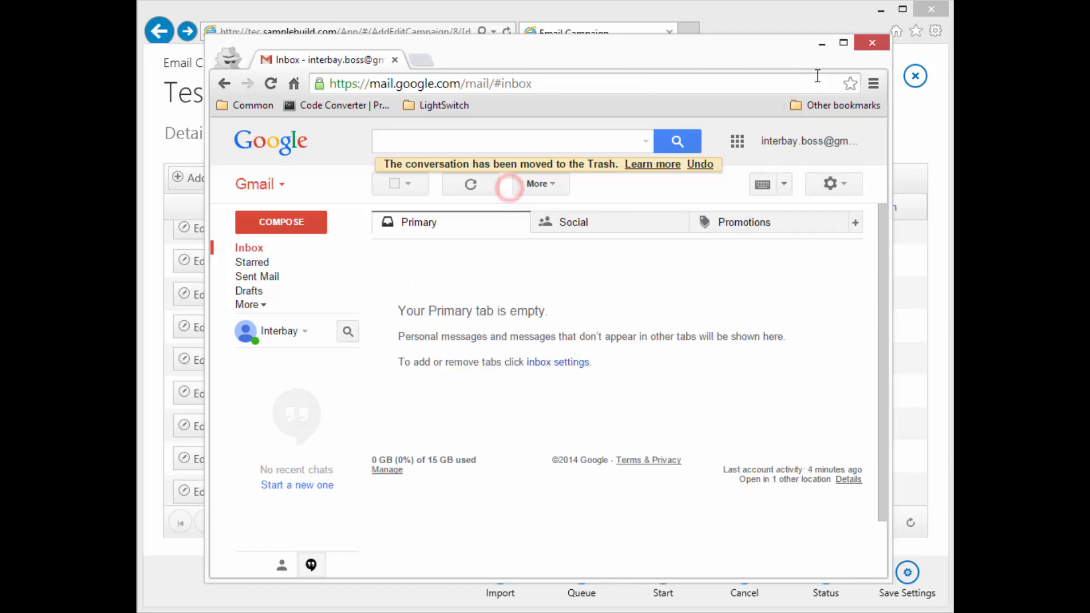
left_click(821, 42)
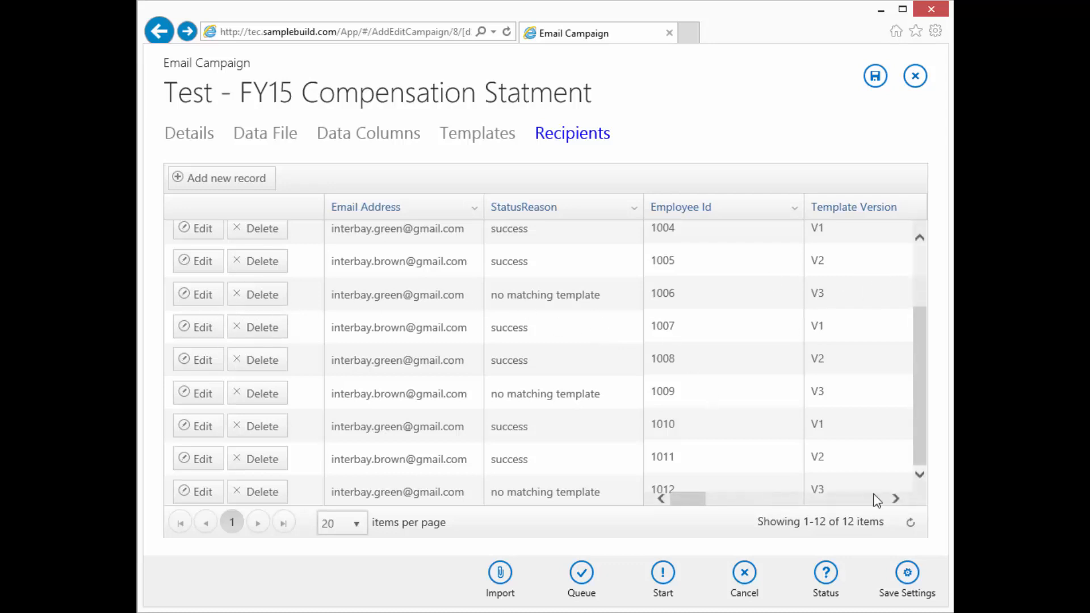
Set Morgan's recipient row to template version V2
left_click_drag(685, 497, 706, 507)
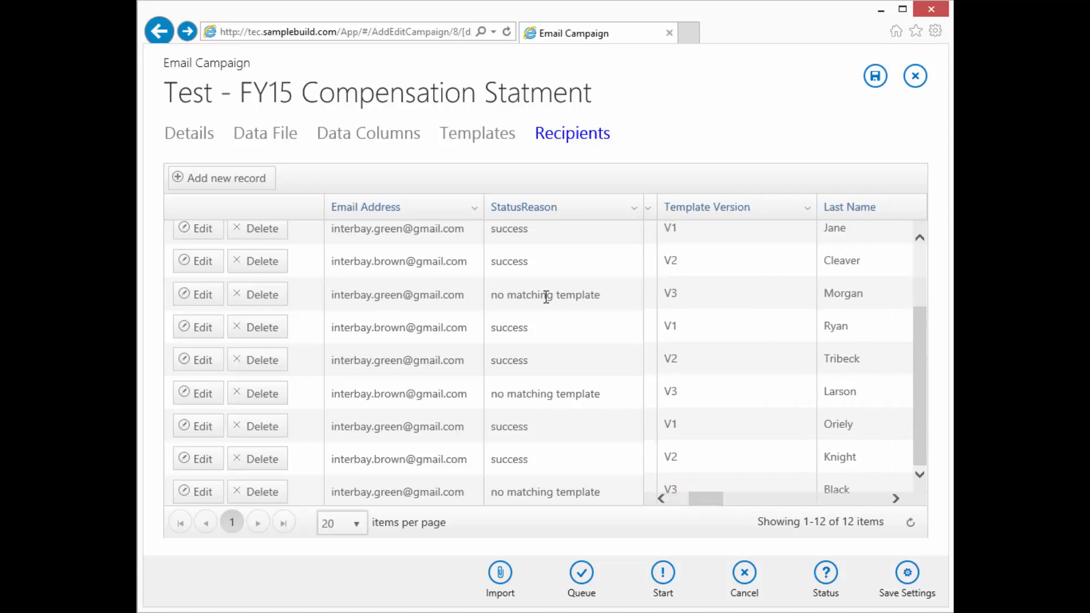
left_click(199, 295)
left_click(619, 294)
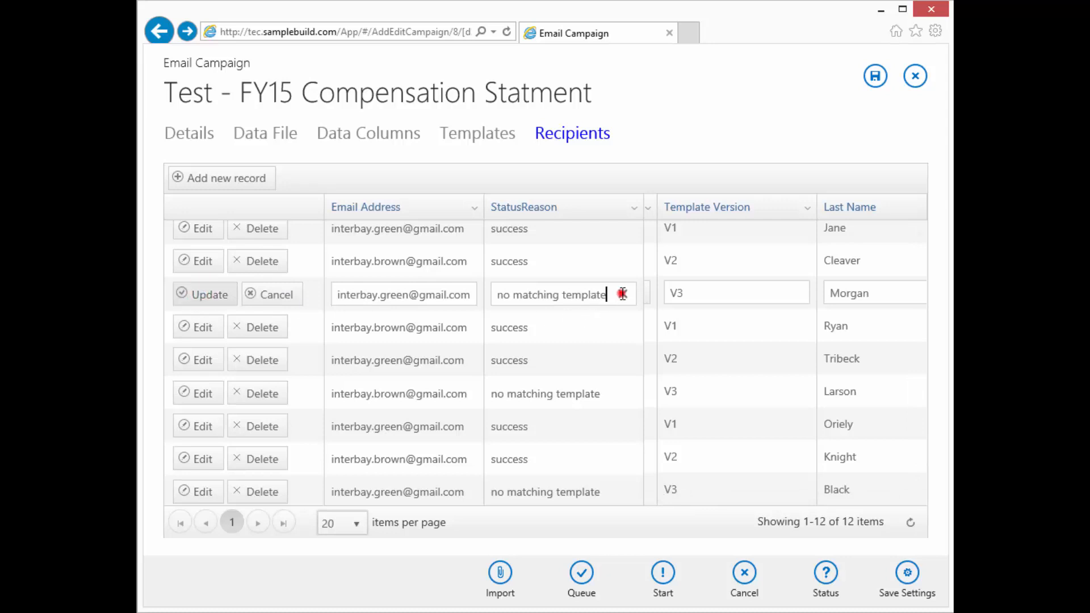
left_click(693, 293)
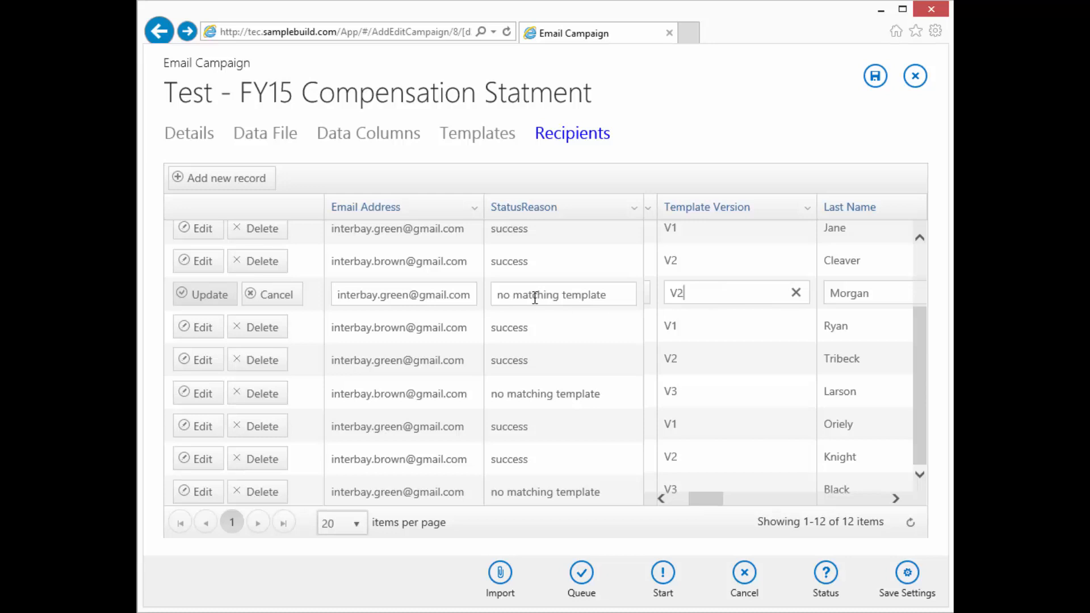
left_click(196, 295)
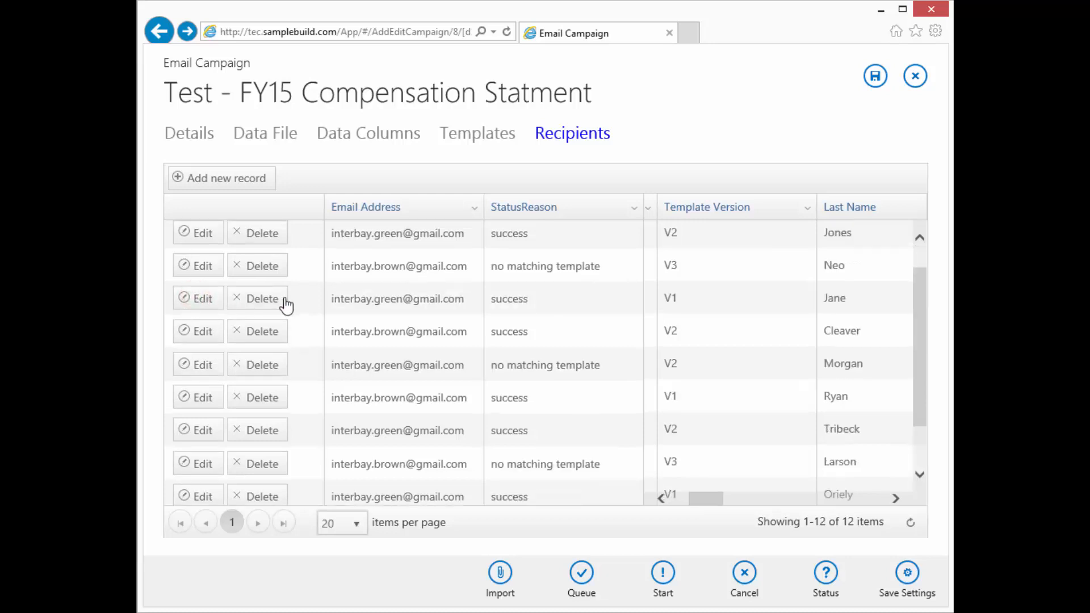
Clear Neo's status reason and change its template version from V3 to V2
left_click(210, 303)
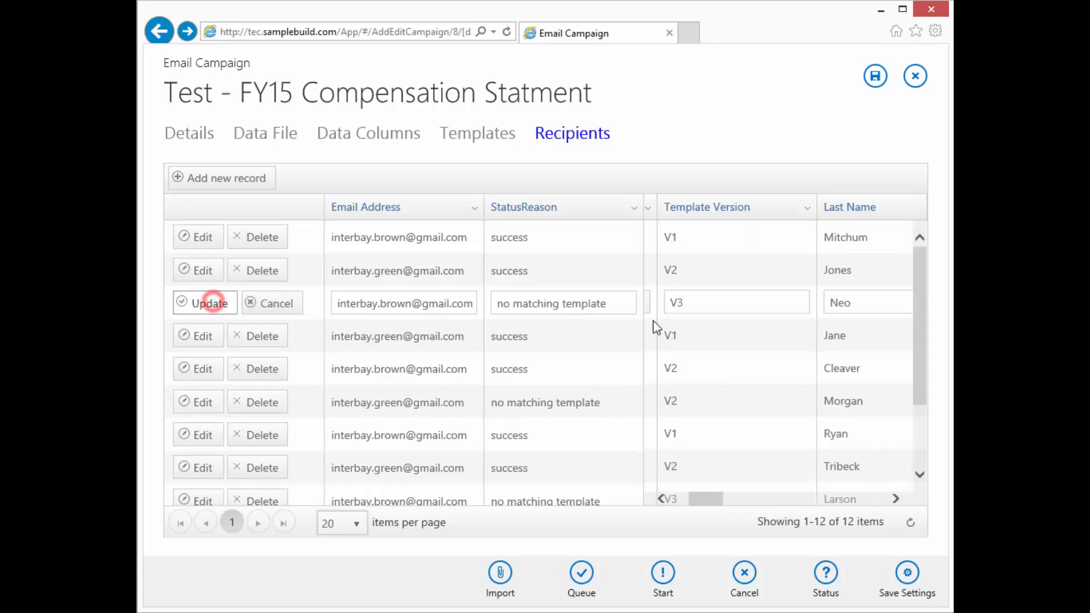
left_click(622, 302)
left_click(626, 302)
left_click(702, 302)
key("BackSpace")
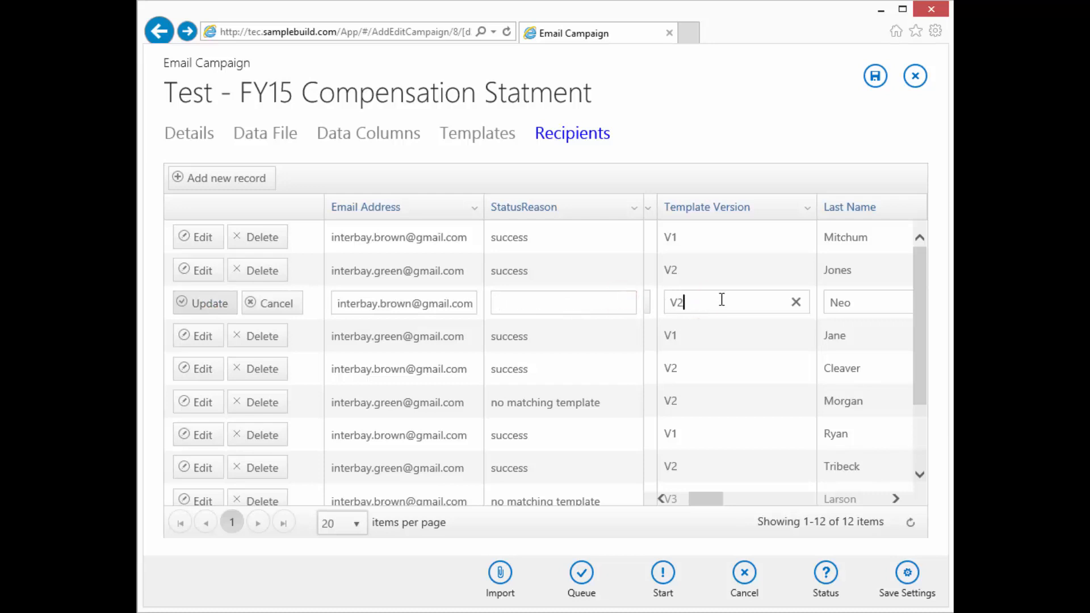
left_click(209, 304)
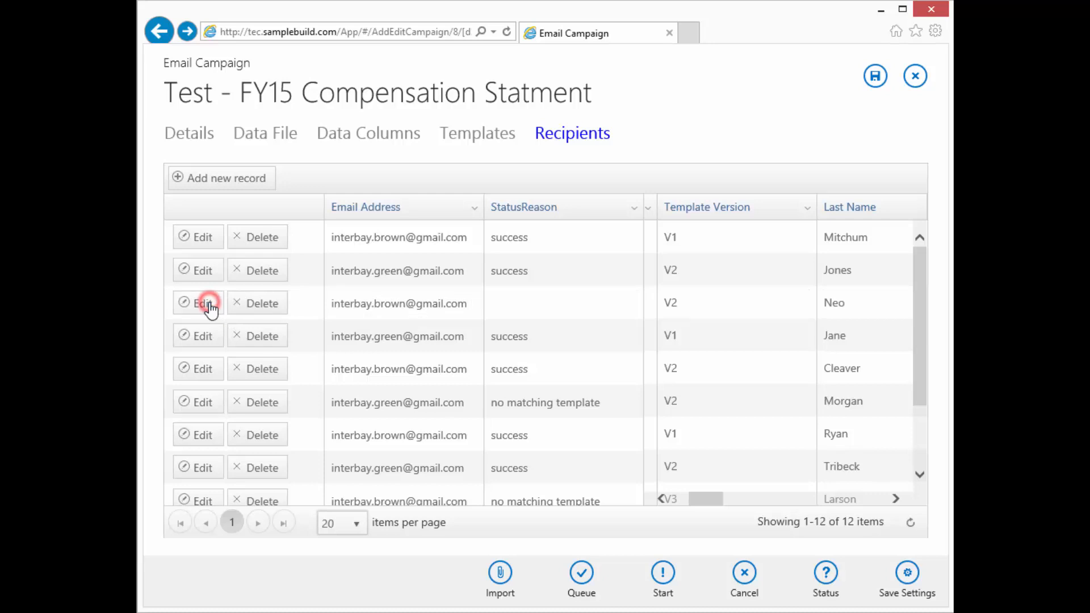
Clear the status reason on the second Morgan recipient row
left_click(207, 401)
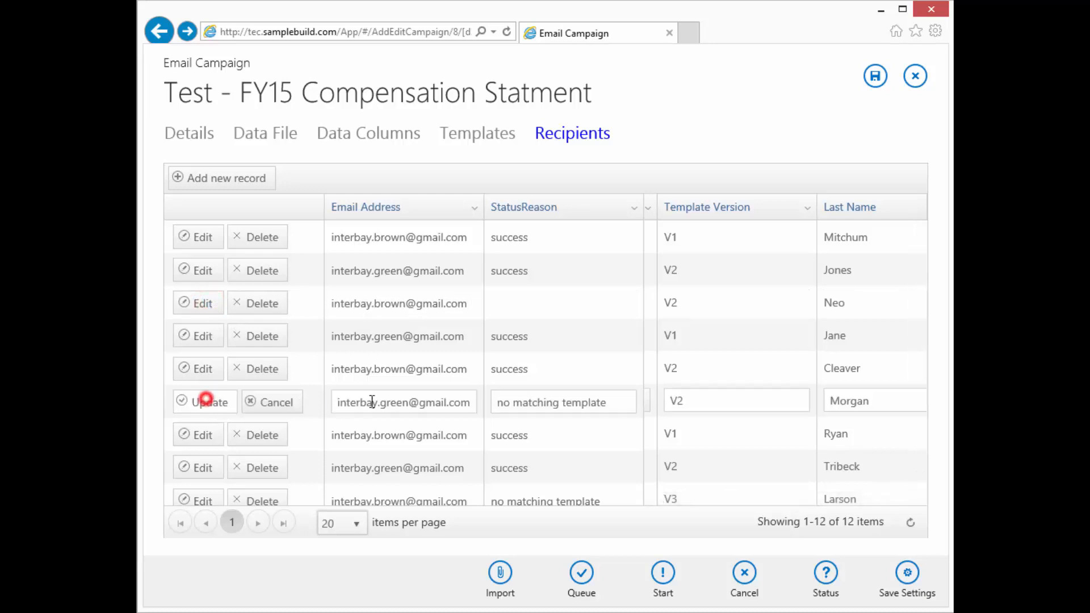
left_click(621, 401)
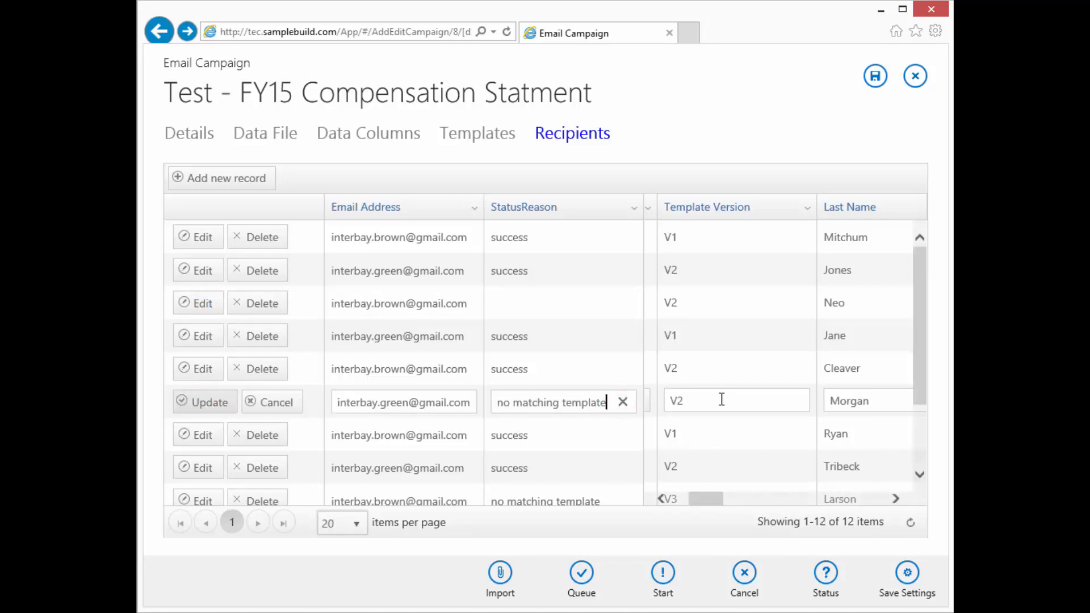
left_click(622, 402)
left_click(213, 404)
Clear Larson's status reason and set its template version to V2
scroll(218, 409, "down", 3)
left_click(215, 394)
left_click(625, 392)
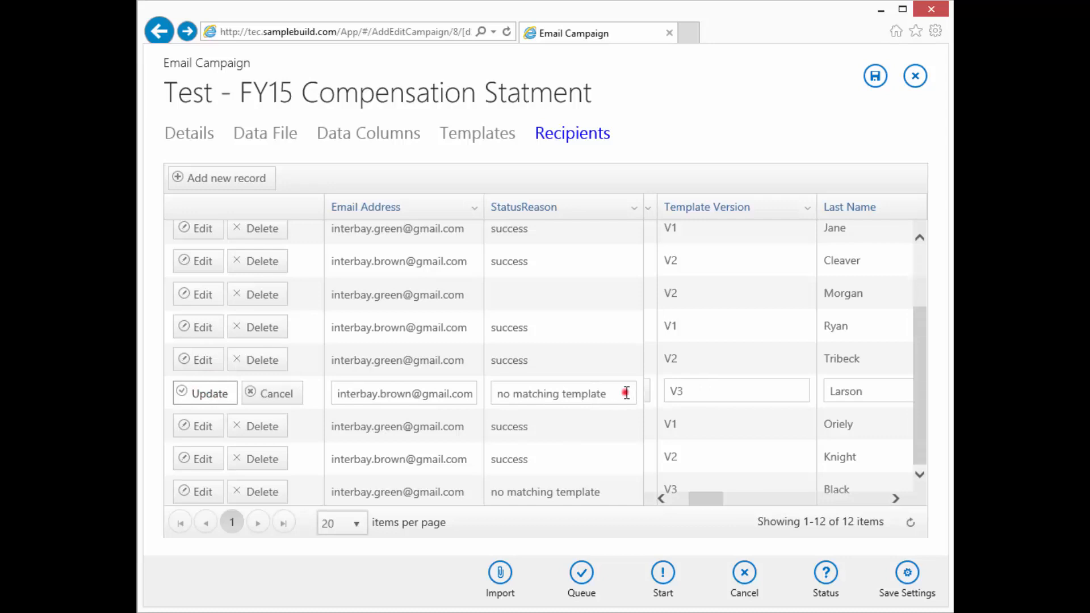
left_click(625, 391)
left_click(717, 393)
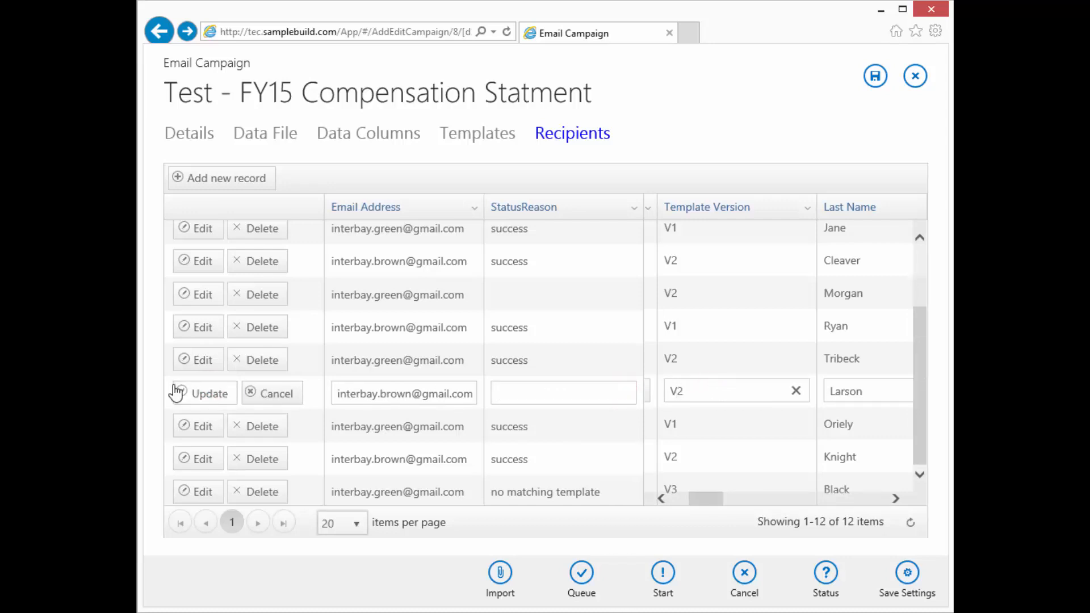
left_click(213, 396)
Clear Black's status reason and set its template version to 1
scroll(218, 399, "down", 2)
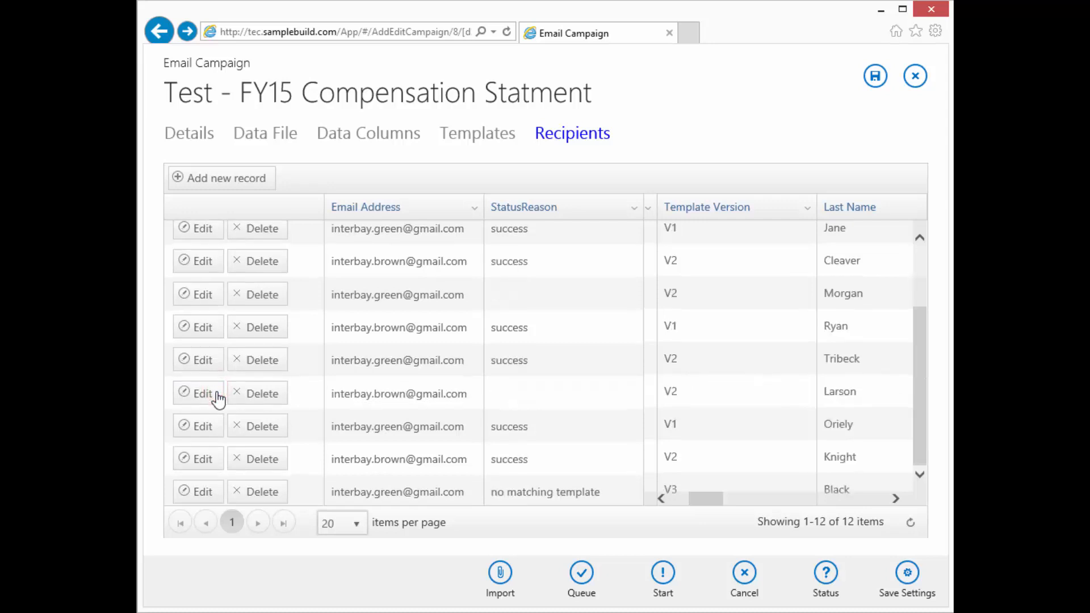
left_click(196, 491)
left_click(624, 490)
left_click(755, 491)
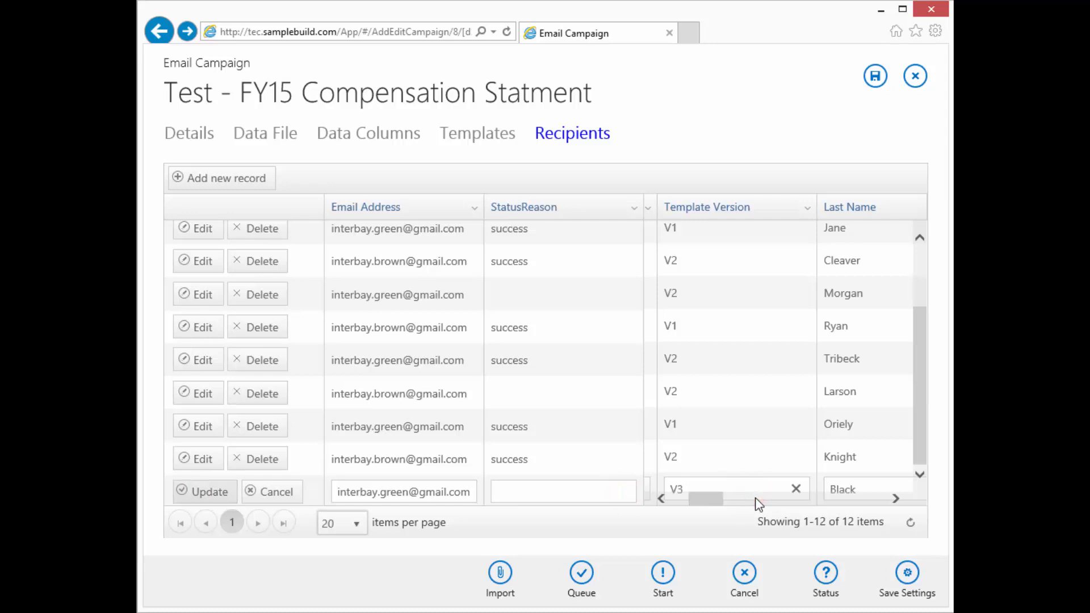
type("1")
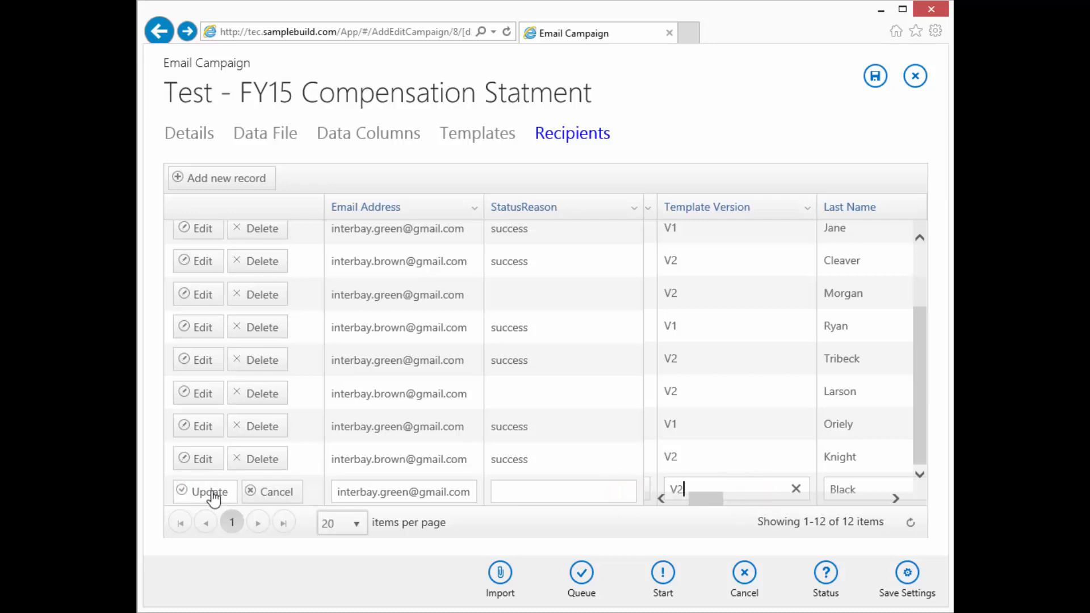
left_click(210, 494)
Reload the recipients list and scroll through the StatusReason column
scroll(810, 433, "down", 2)
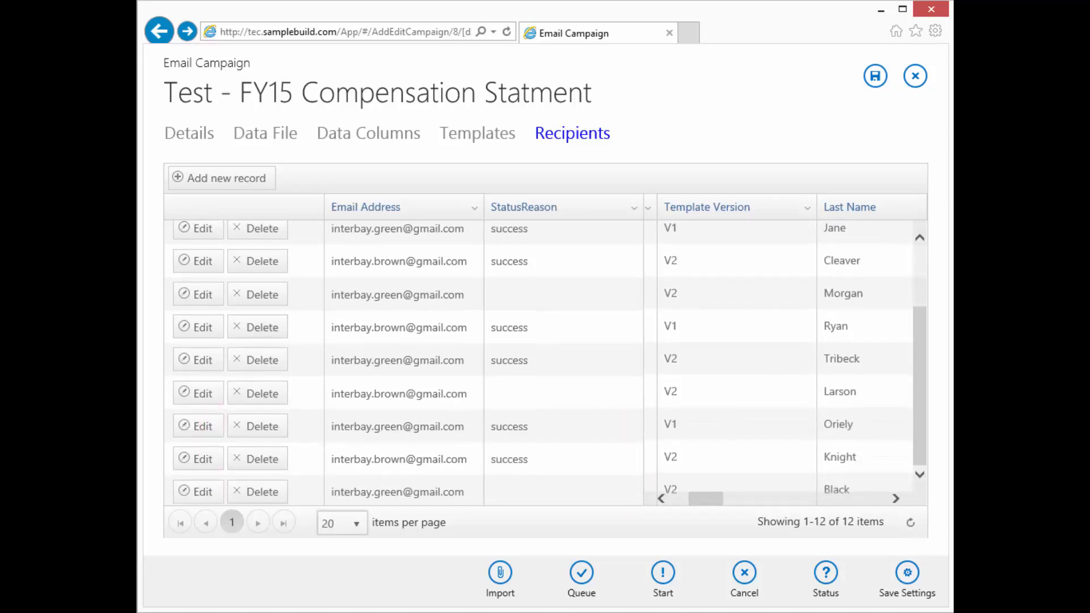
left_click(911, 523)
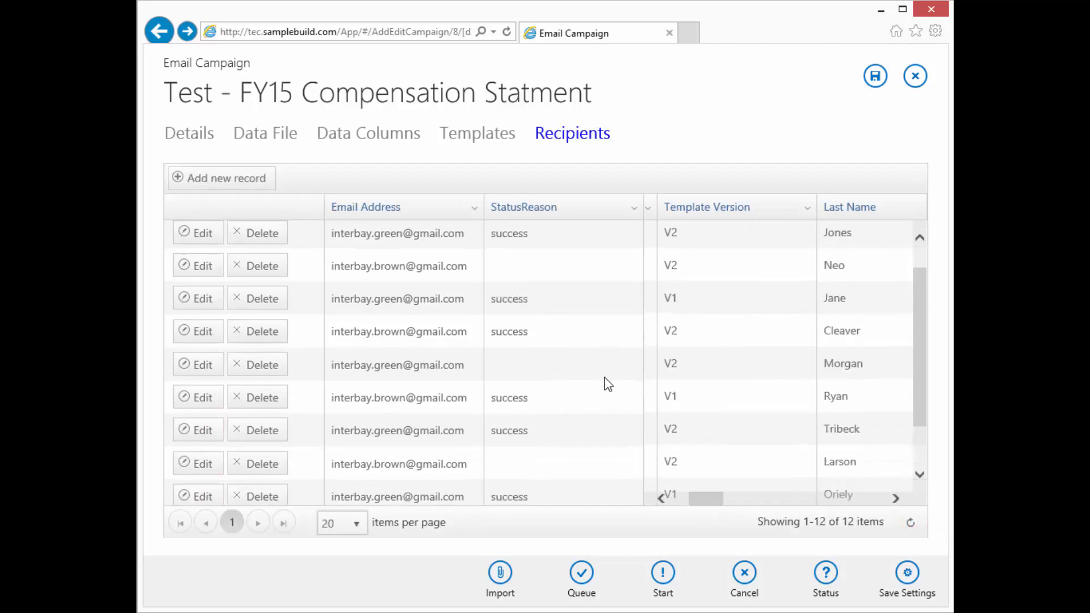
scroll(597, 375, "up", 3)
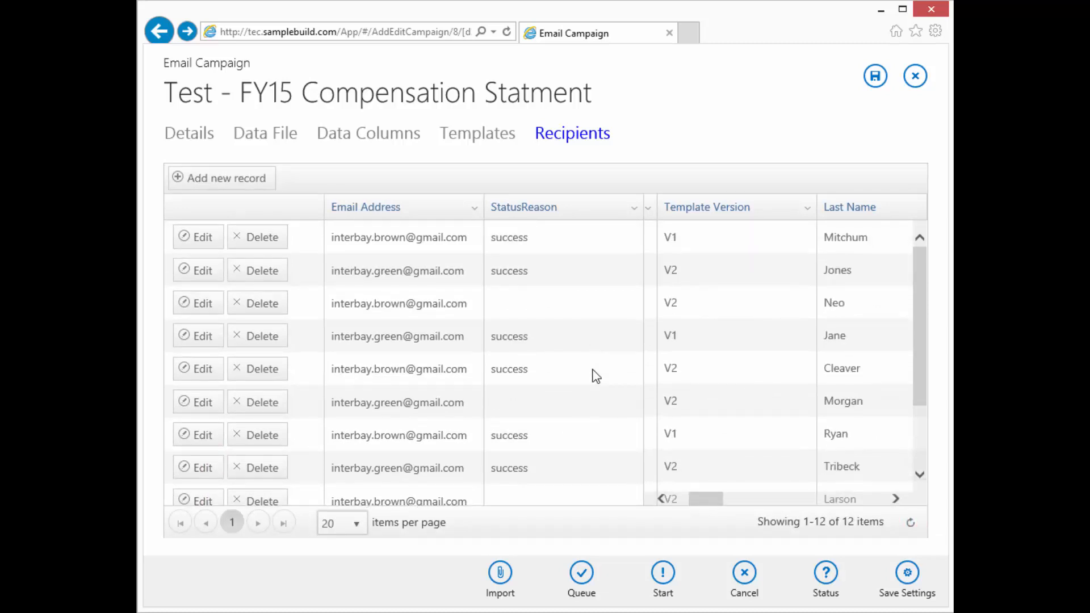
scroll(596, 376, "down", 3)
scroll(596, 376, "up", 3)
left_click(823, 579)
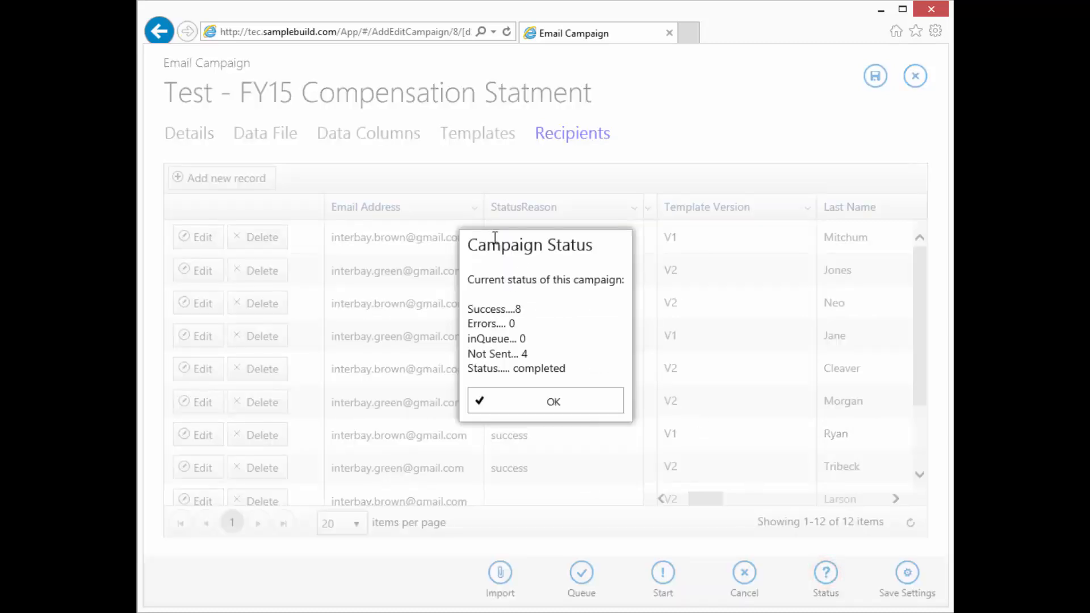
left_click_drag(528, 353, 478, 355)
left_click(515, 407)
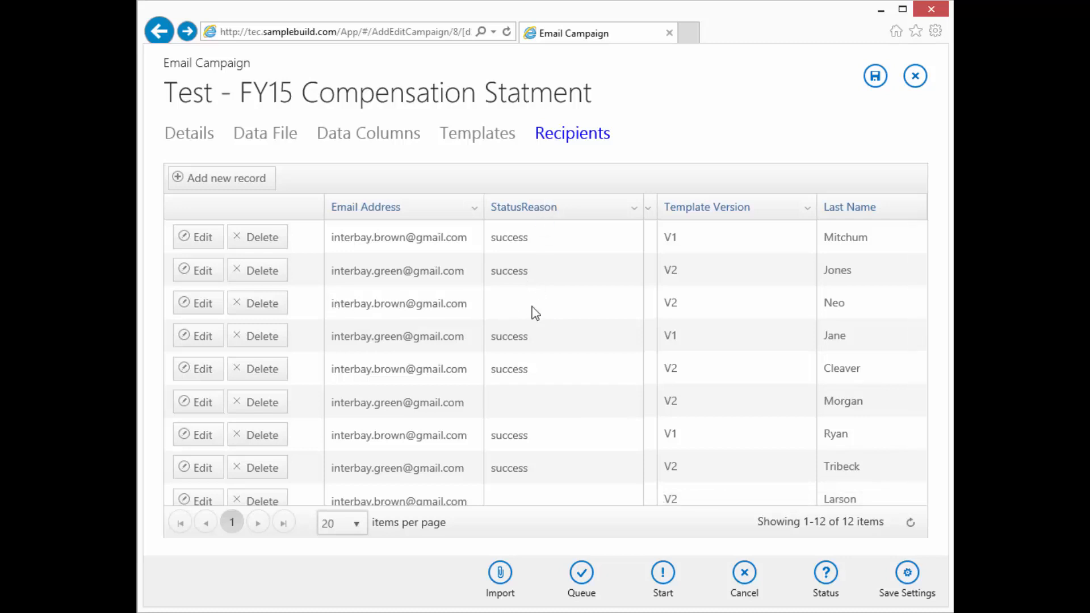
left_click(504, 303)
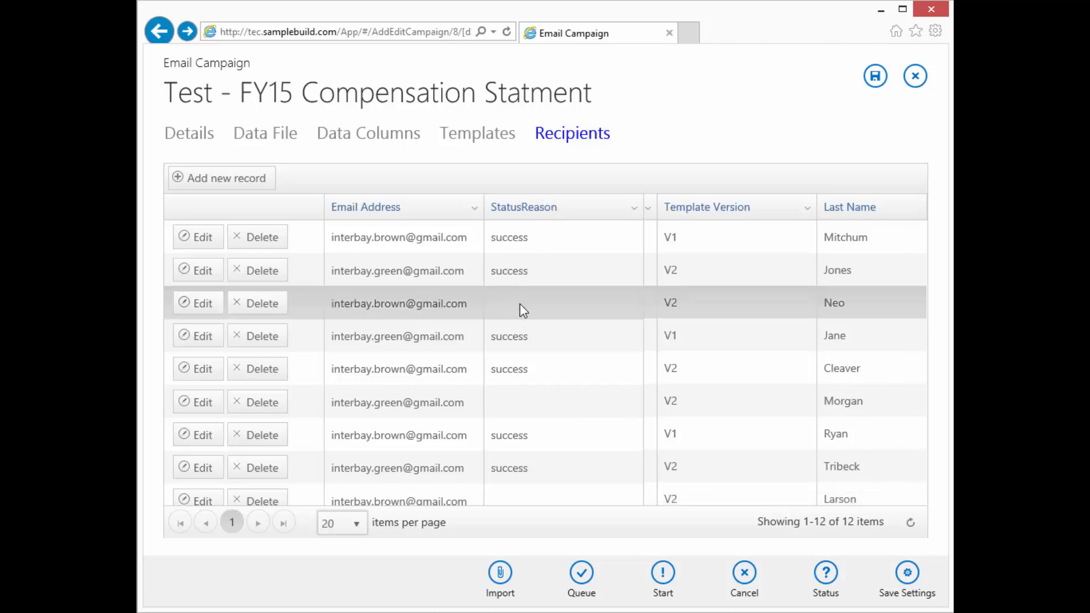
Select the unsent recipients and queue them, confirming 4 recipients were queued
left_click(515, 400)
left_click(525, 299)
left_click(397, 585)
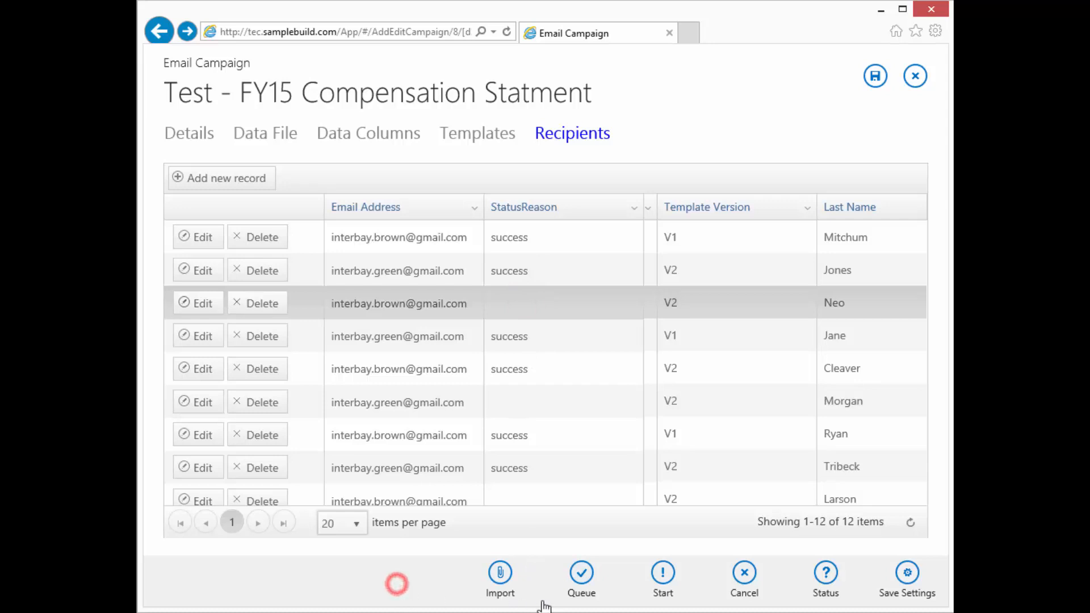
left_click(582, 573)
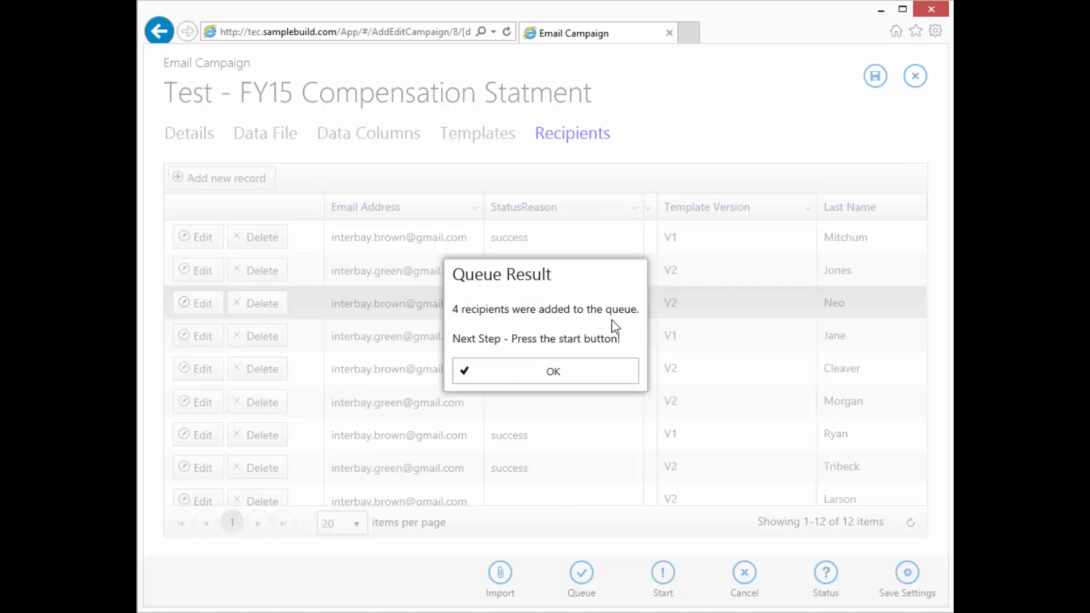
left_click(586, 373)
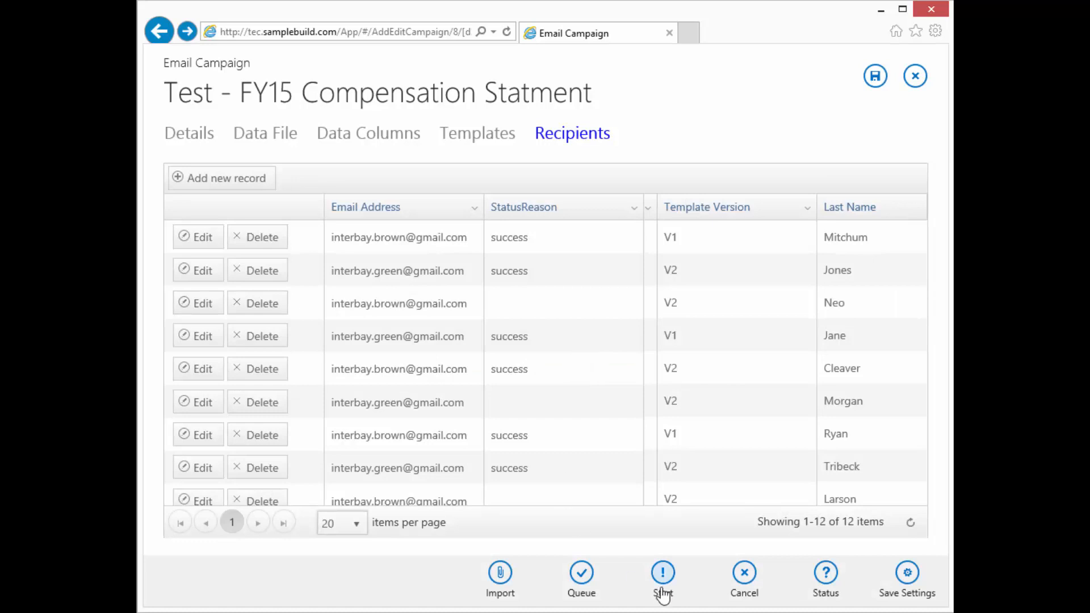
Check the campaign status, then start sending to the queued recipients and confirm
left_click(835, 577)
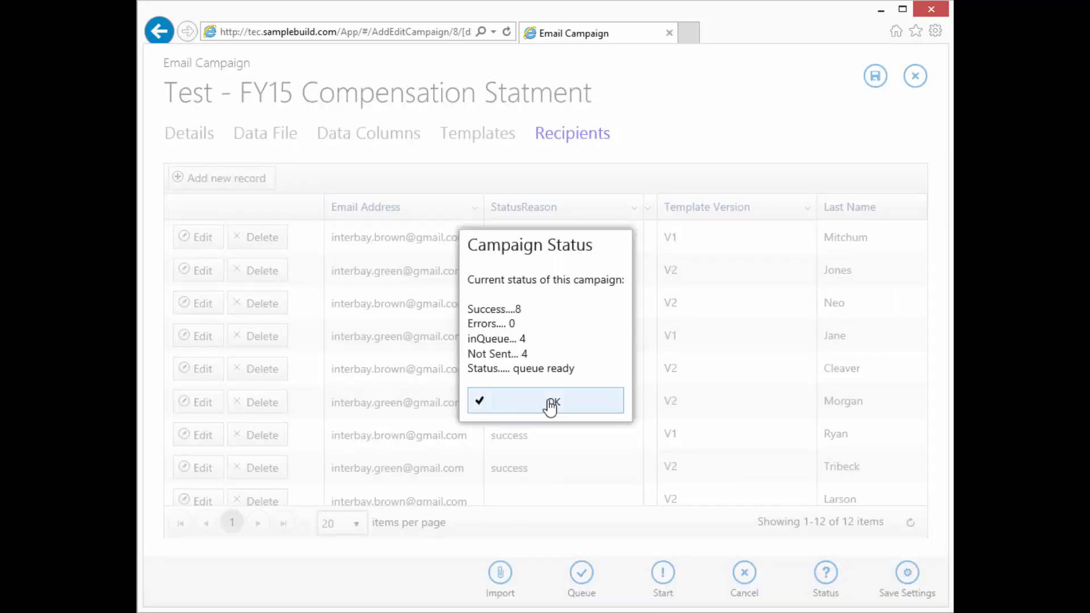
left_click(550, 405)
left_click(663, 572)
left_click(556, 355)
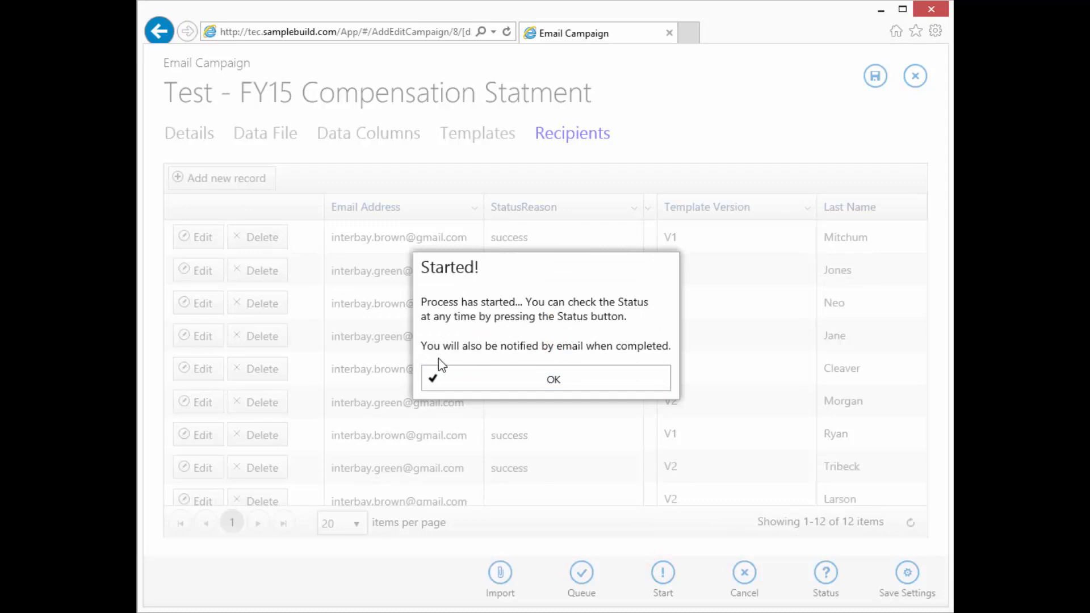
left_click(574, 384)
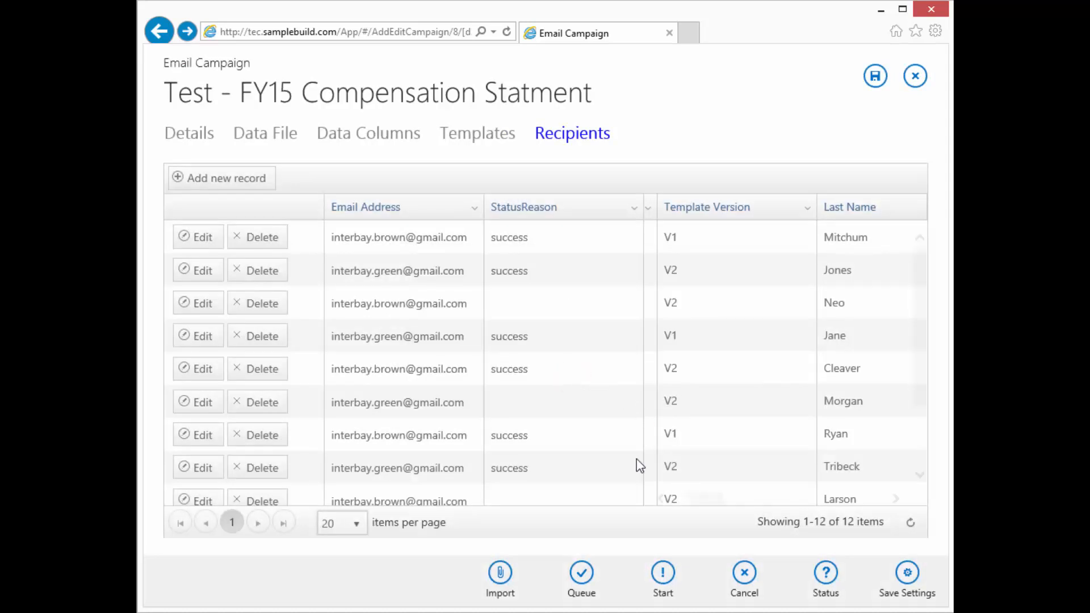
Verify the status shows 12 successes, completed, with every recipient's StatusReason reading success
left_click(826, 574)
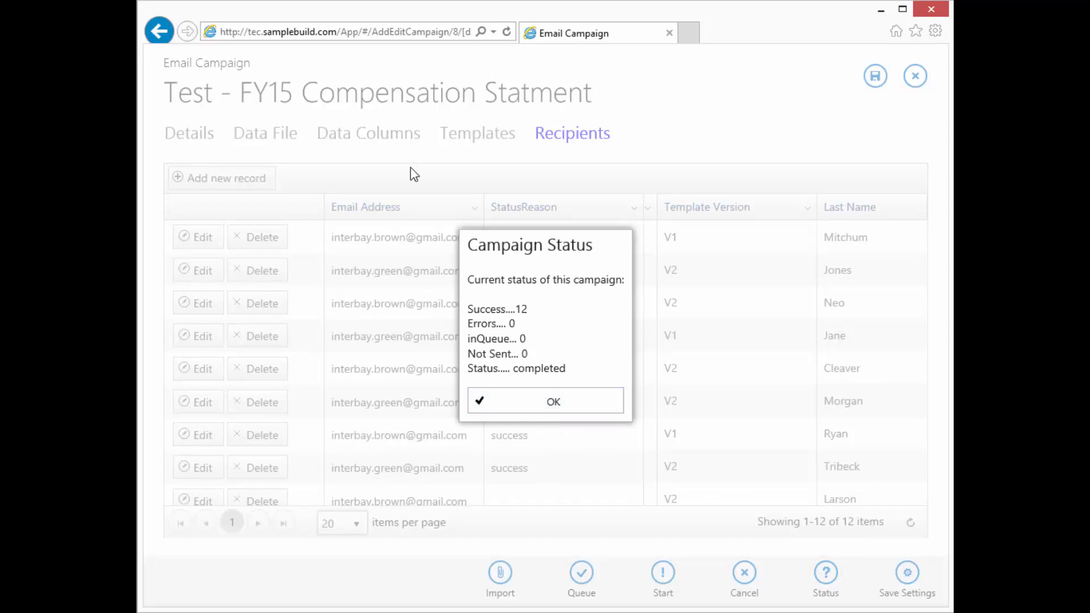
left_click(577, 404)
scroll(531, 450, "down", 3)
scroll(533, 448, "up", 3)
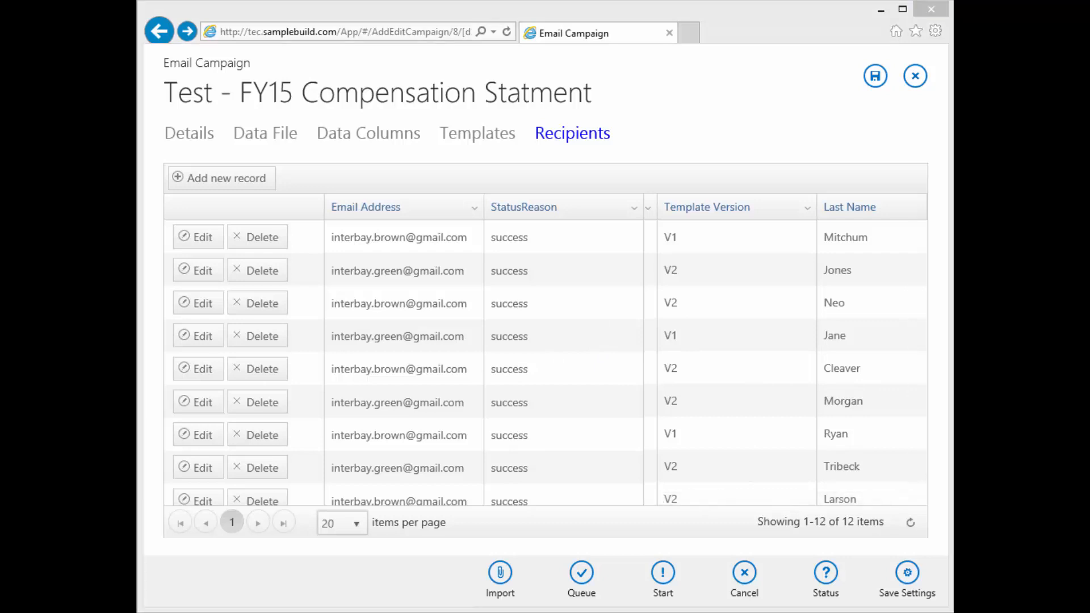
key("alt+Tab")
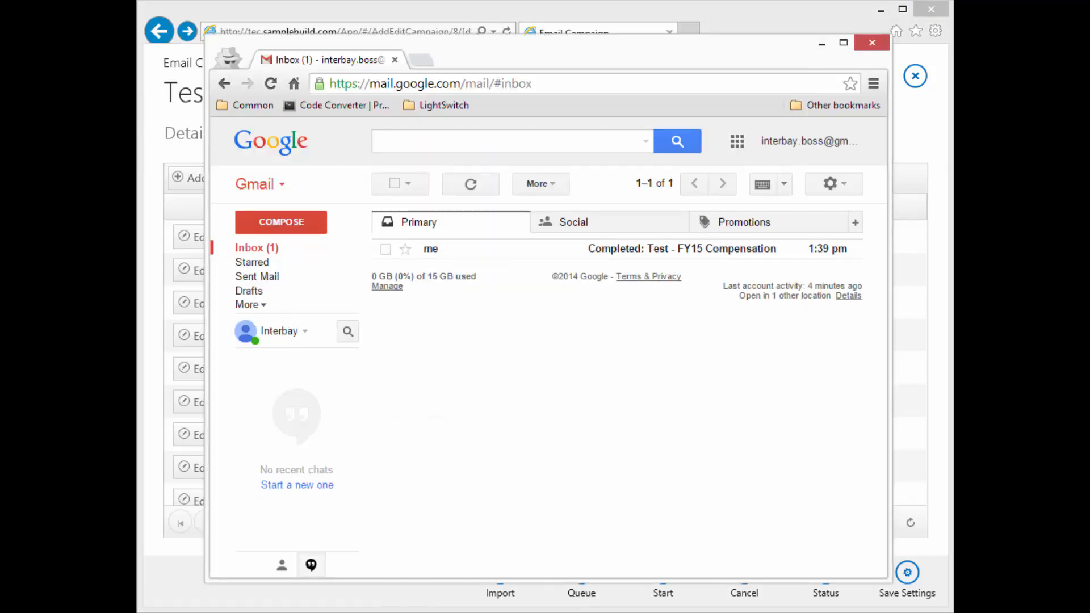
Open the Completed email showing Successful: 12, delete it, and minimize Gmail
left_click(735, 255)
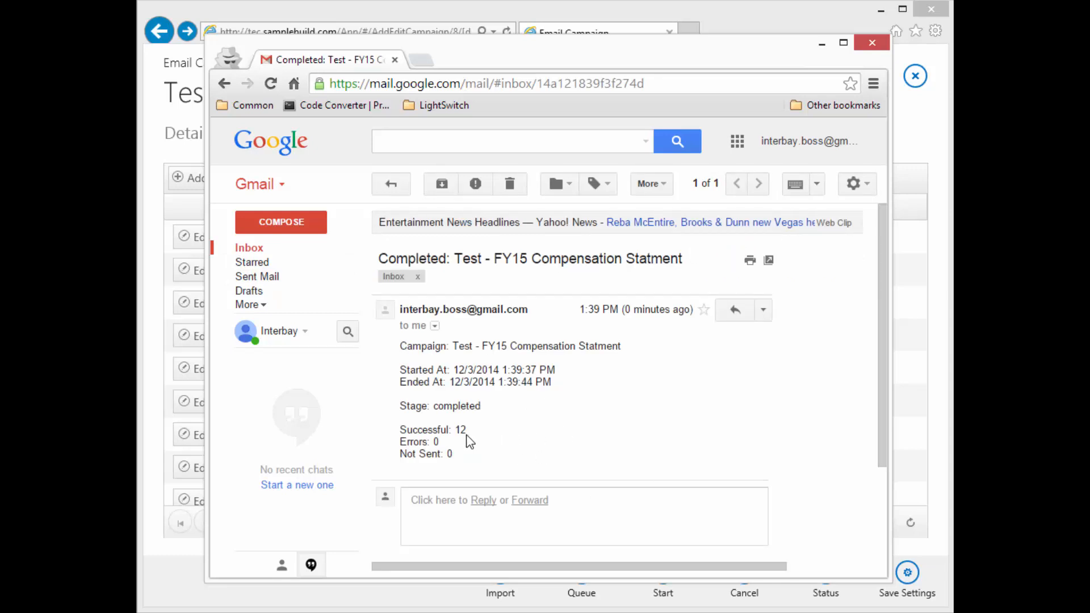
left_click_drag(467, 430, 397, 433)
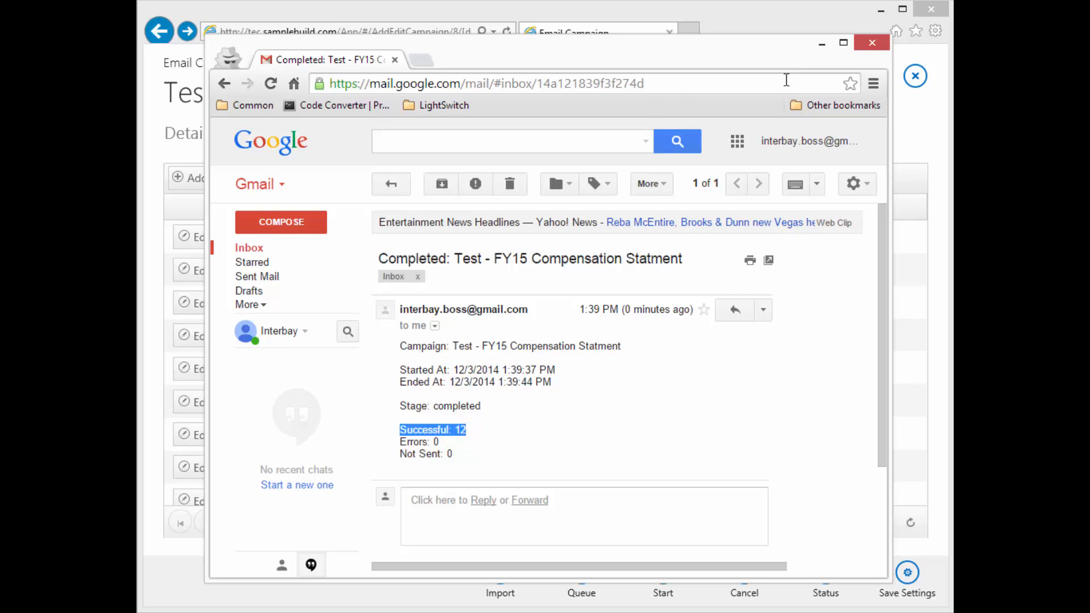
left_click(509, 183)
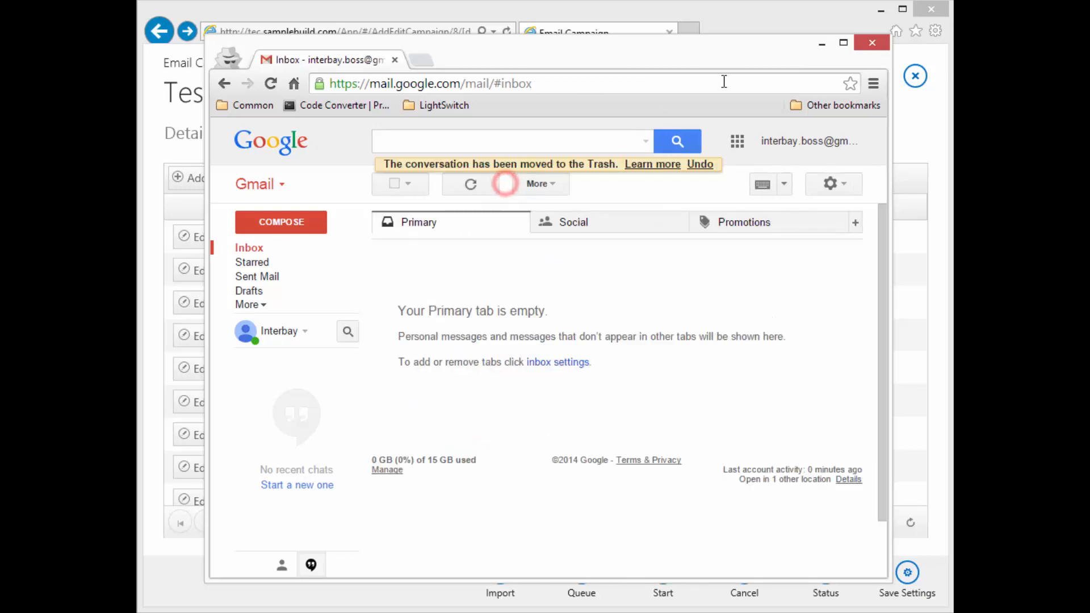
left_click(823, 43)
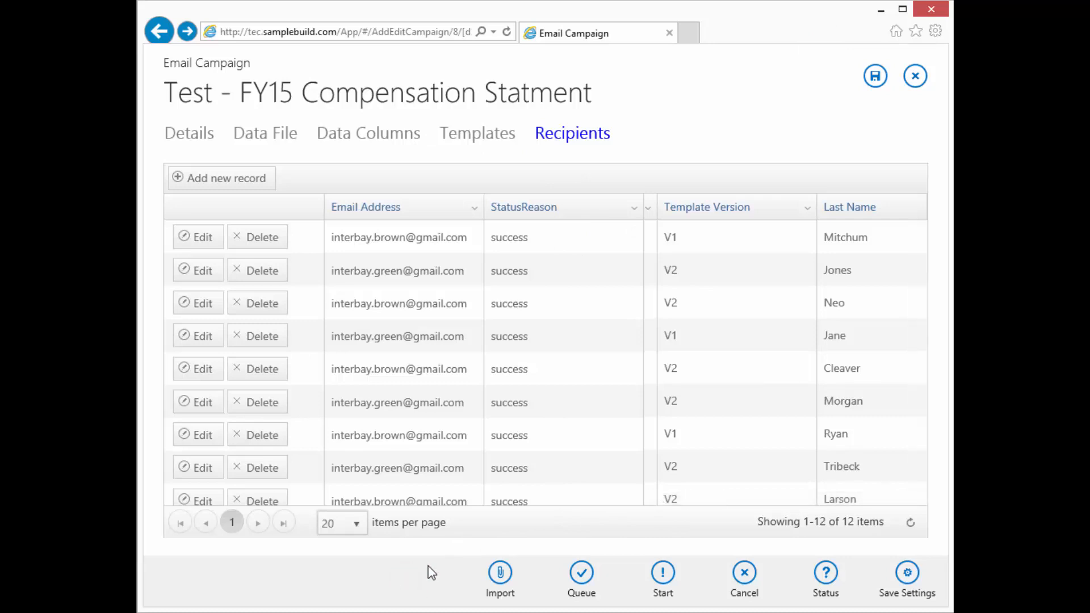
Re-import the recipient data, replacing the existing data
left_click(501, 576)
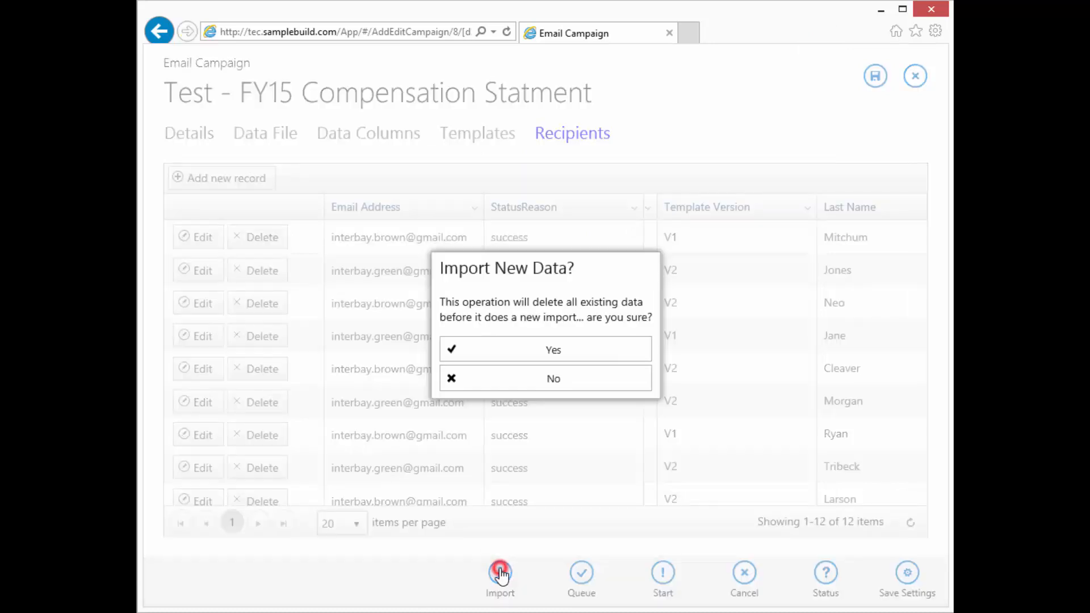
left_click(567, 355)
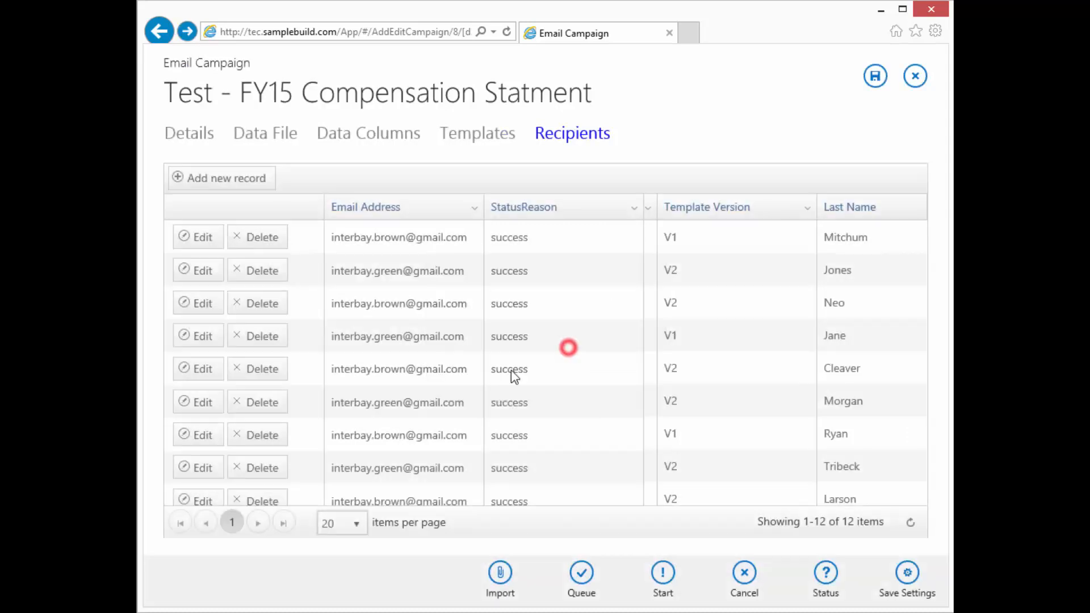
left_click(531, 358)
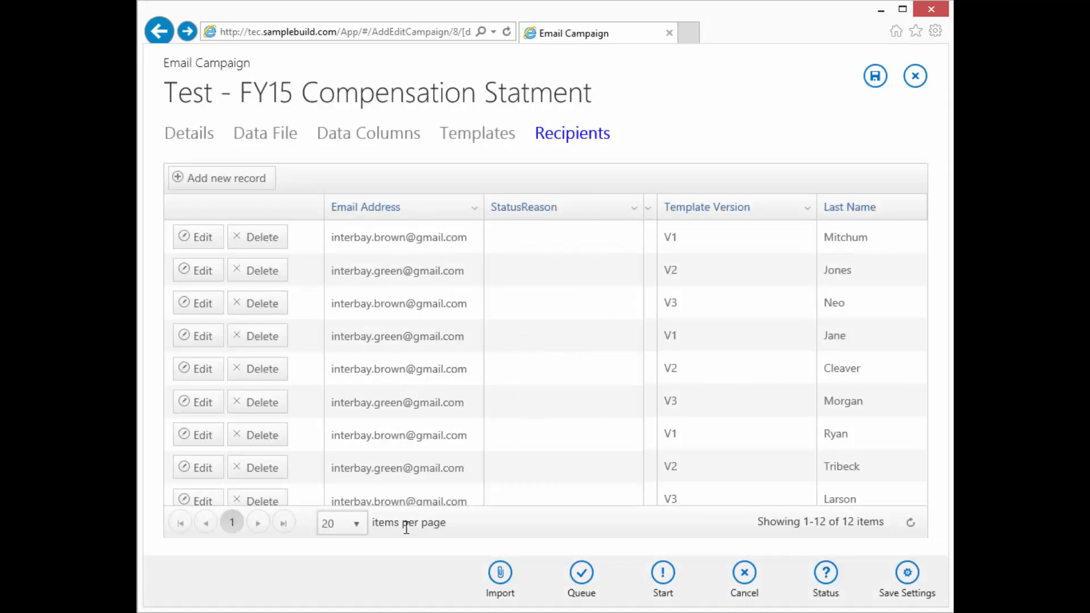
Check Neo's row is now on template V3 and close the campaign to the campaigns list
left_click(679, 309)
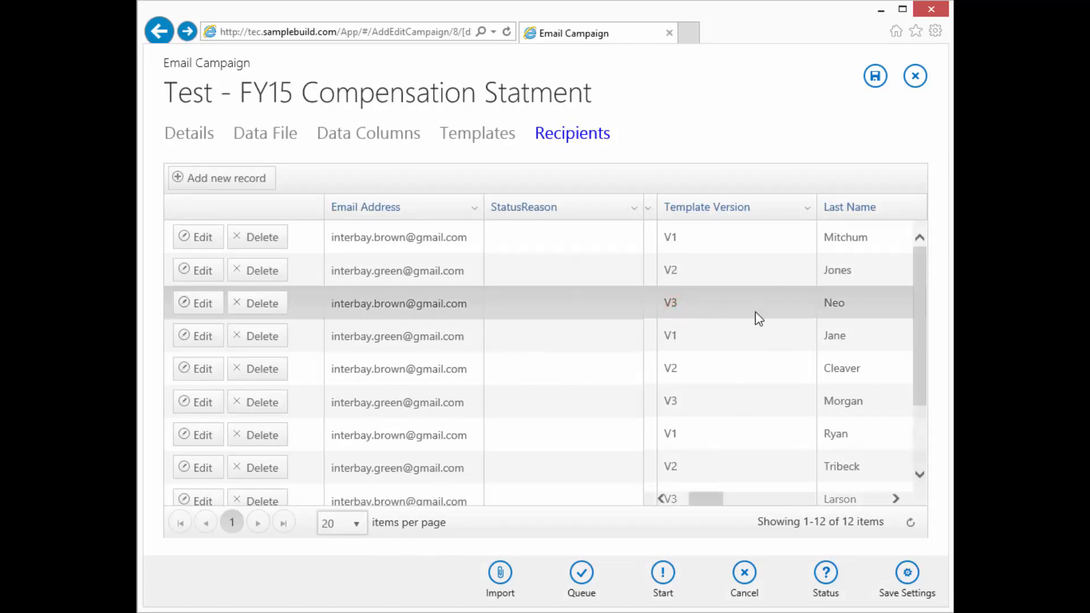
left_click(755, 122)
left_click(771, 114)
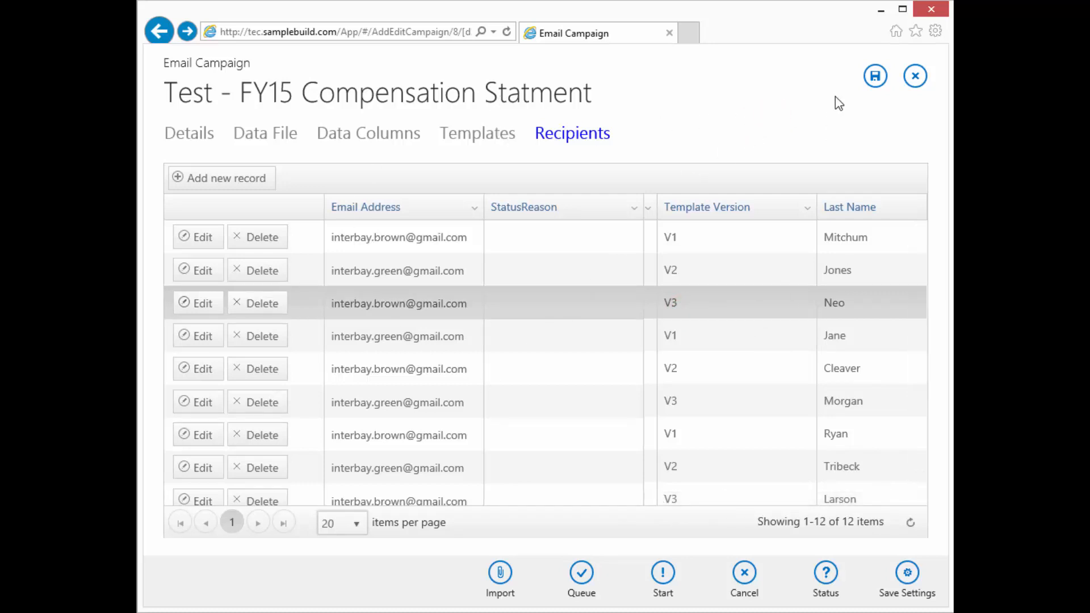
left_click(785, 101)
Close the FY15 campaign and log out of Email Campaigns
left_click(915, 77)
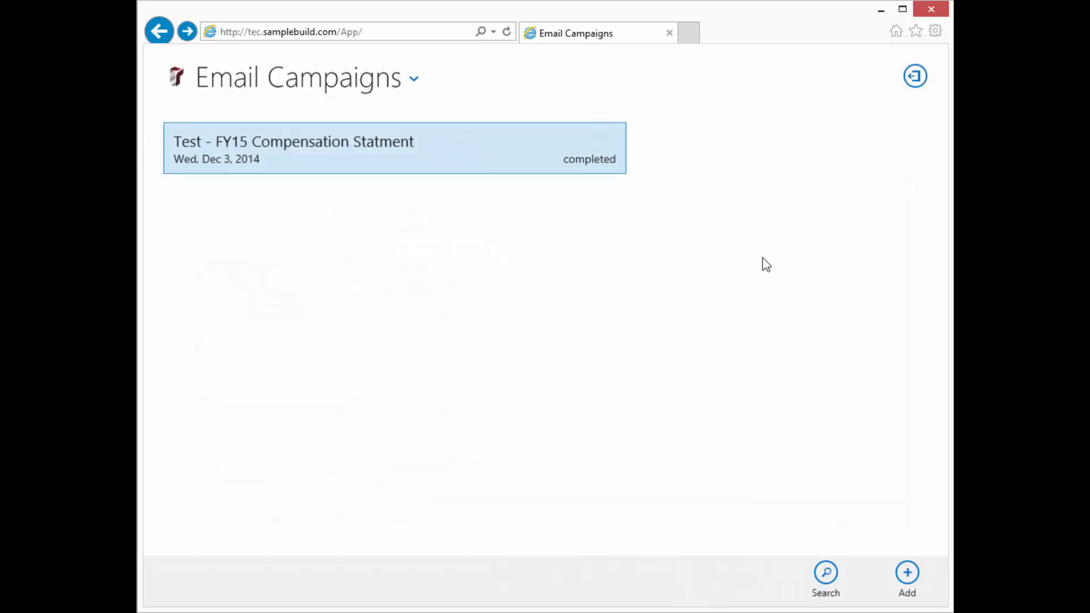
left_click(916, 76)
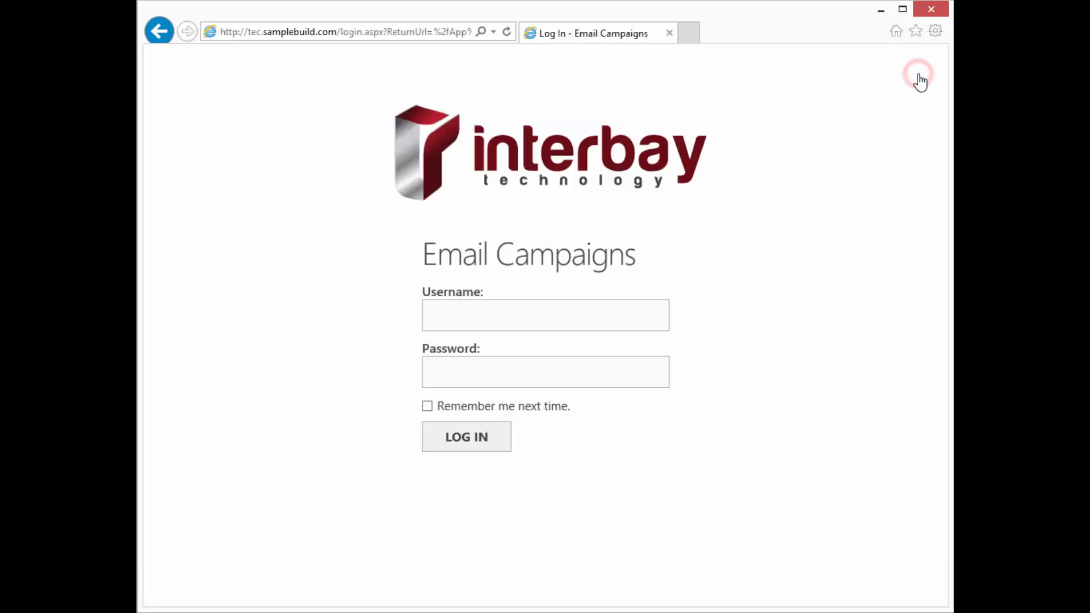